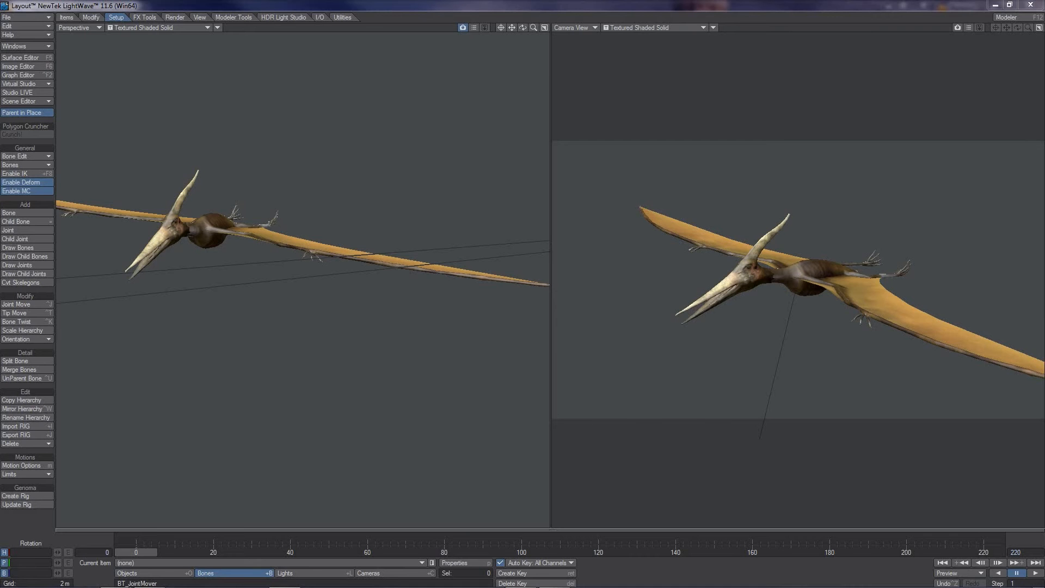
Review the tutorial series outline in the Word document and return to LightWave Layout
drag(0, 106, 558, 18)
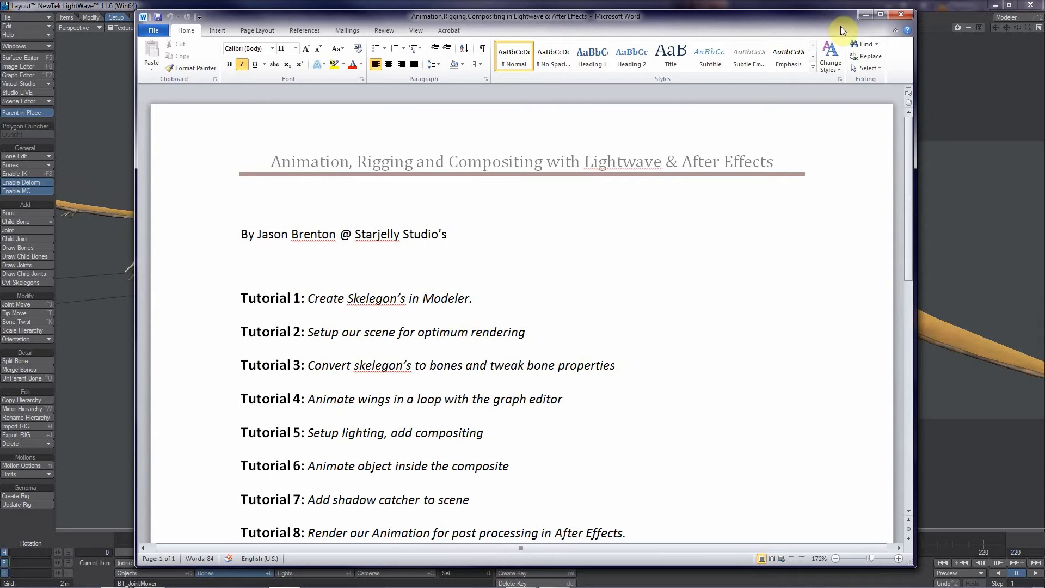
click(865, 14)
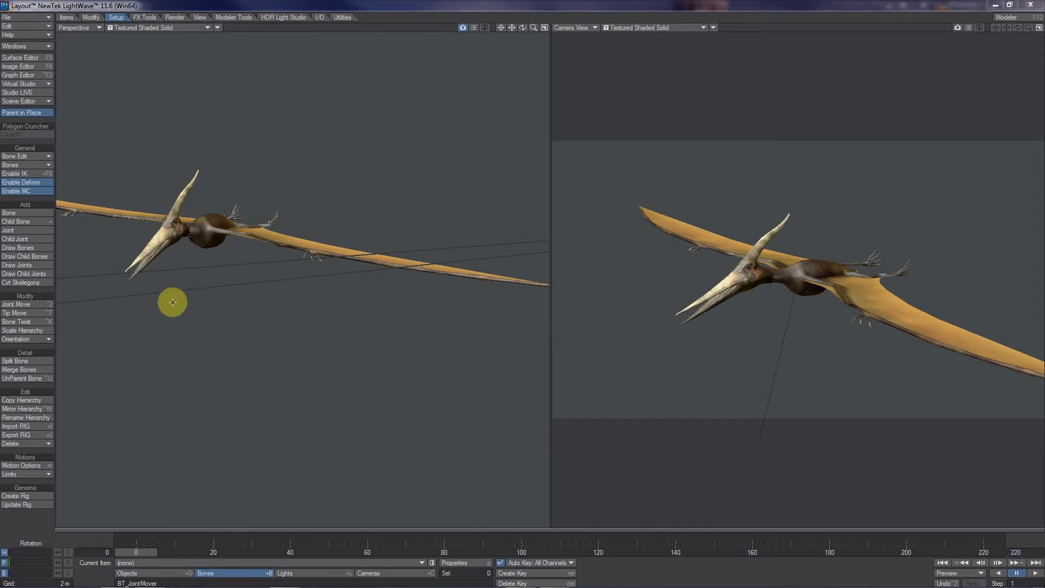
Convert the pterodactyl object's skelegons into bones
alt+drag(286, 295, 531, 296)
mouse_move(274, 312)
alt+mouse_down()
mouse_move(531, 292)
mouse_move(277, 316)
alt+mouse_up()
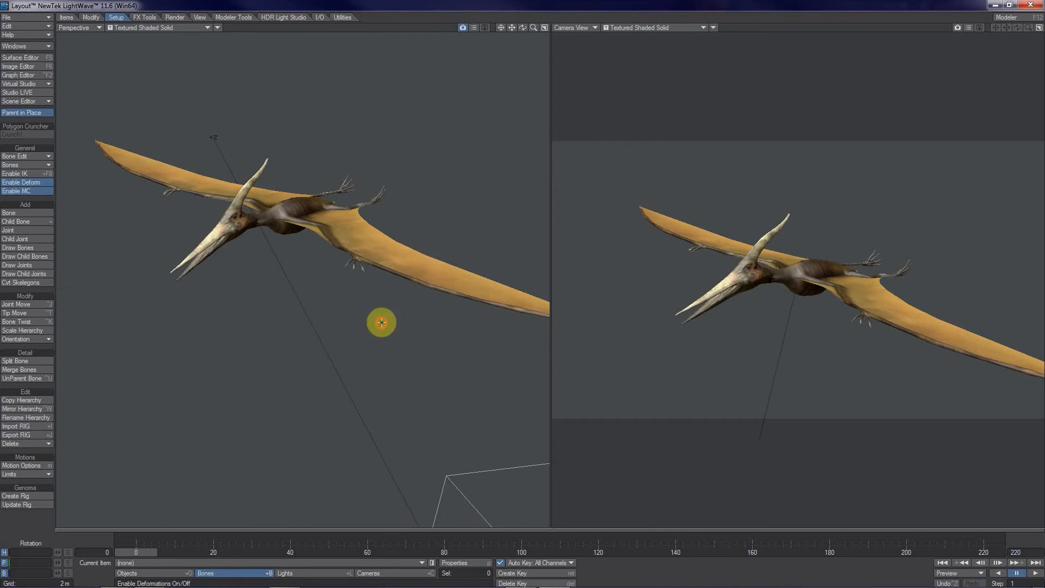
alt+drag(379, 319, 362, 305)
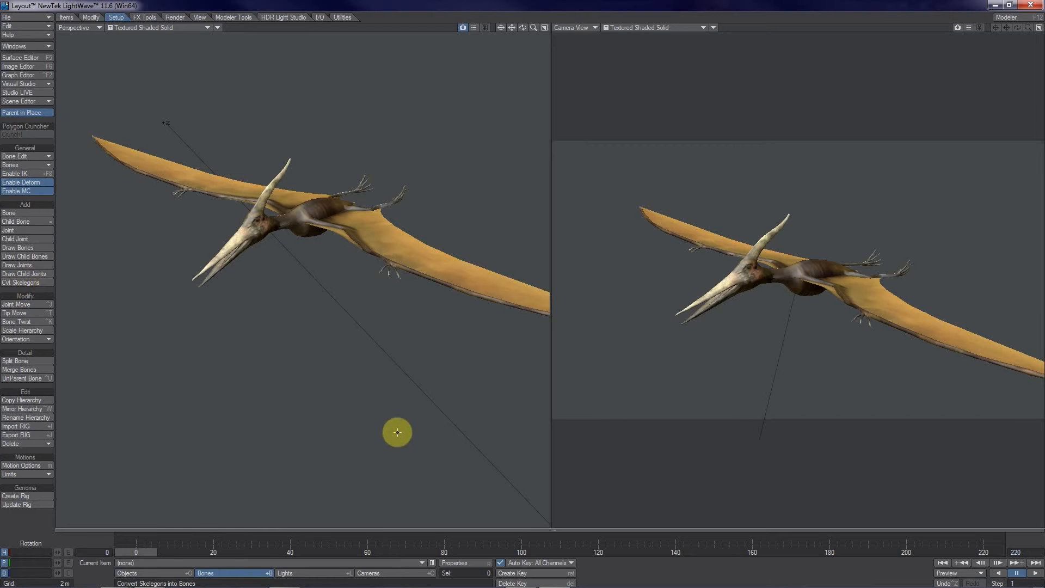
click(14, 281)
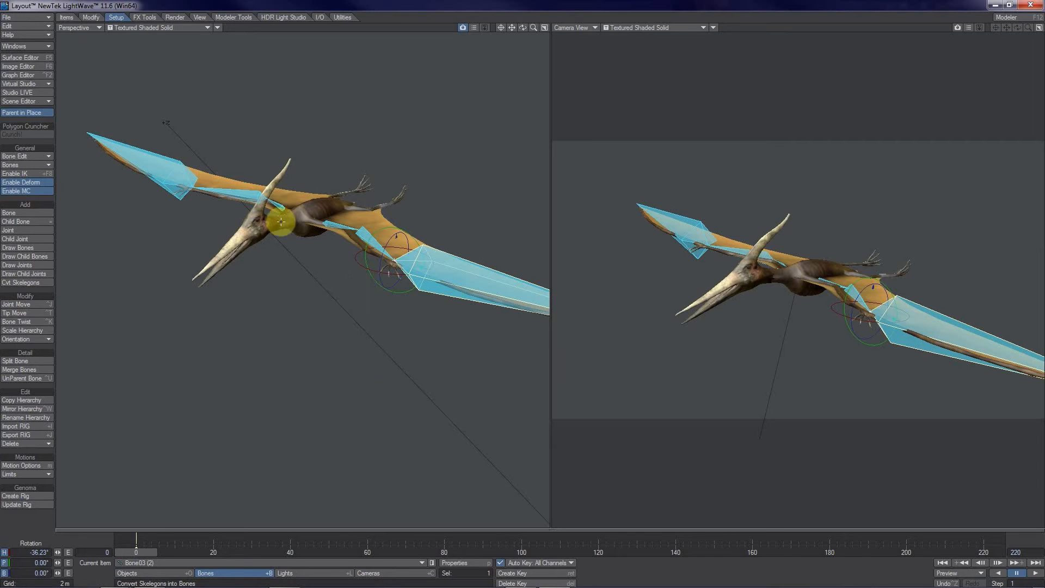
Turn Bone X-Ray off and back on in the perspective view to compare the bone display
click(217, 29)
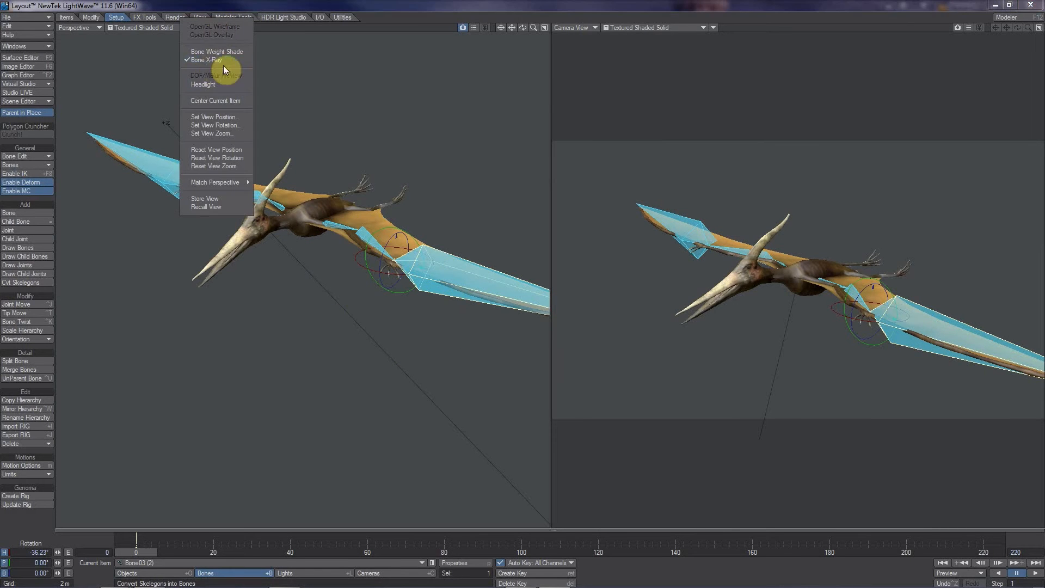
click(206, 61)
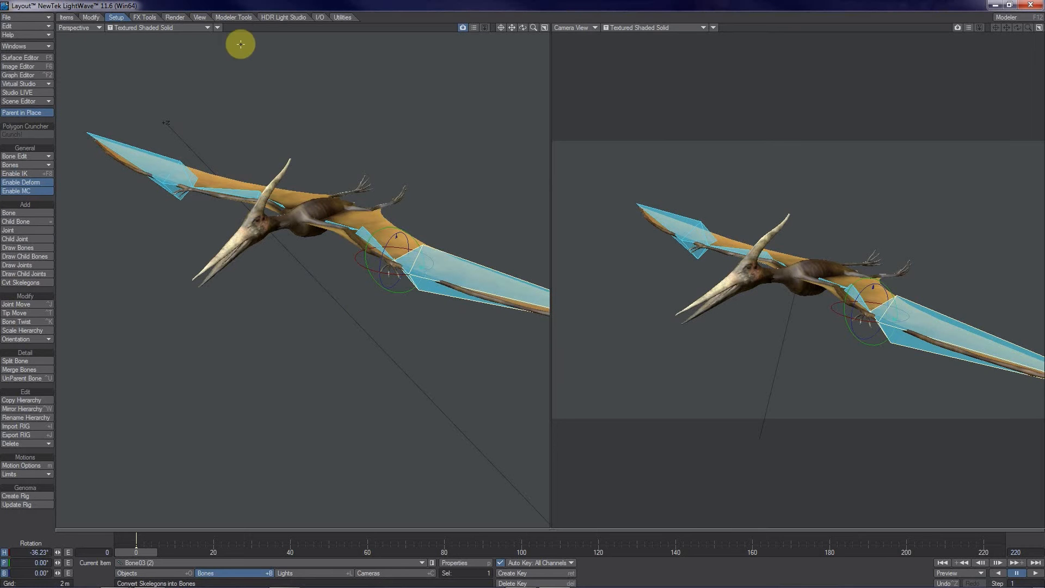
click(218, 28)
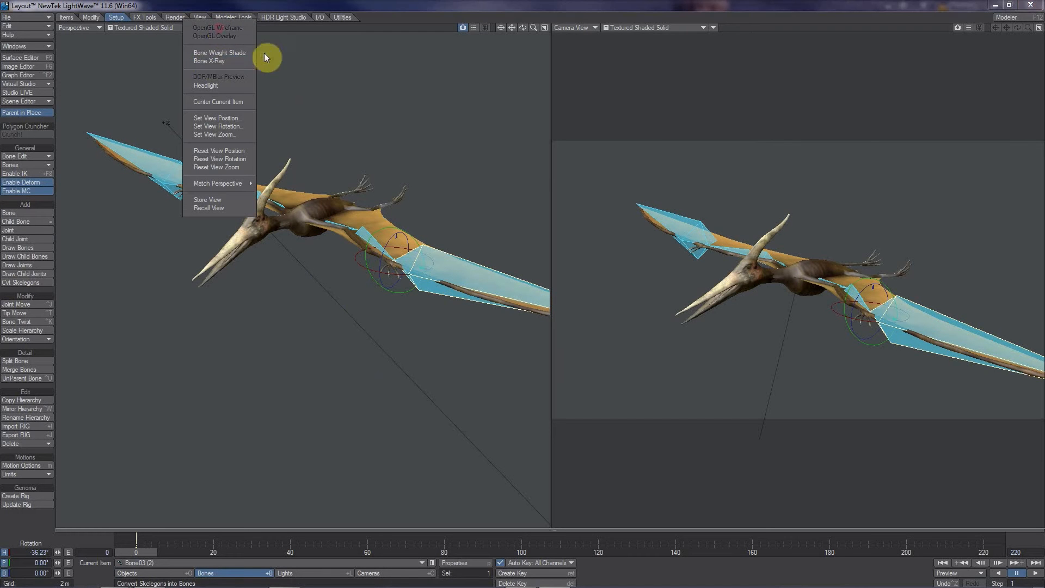
click(207, 58)
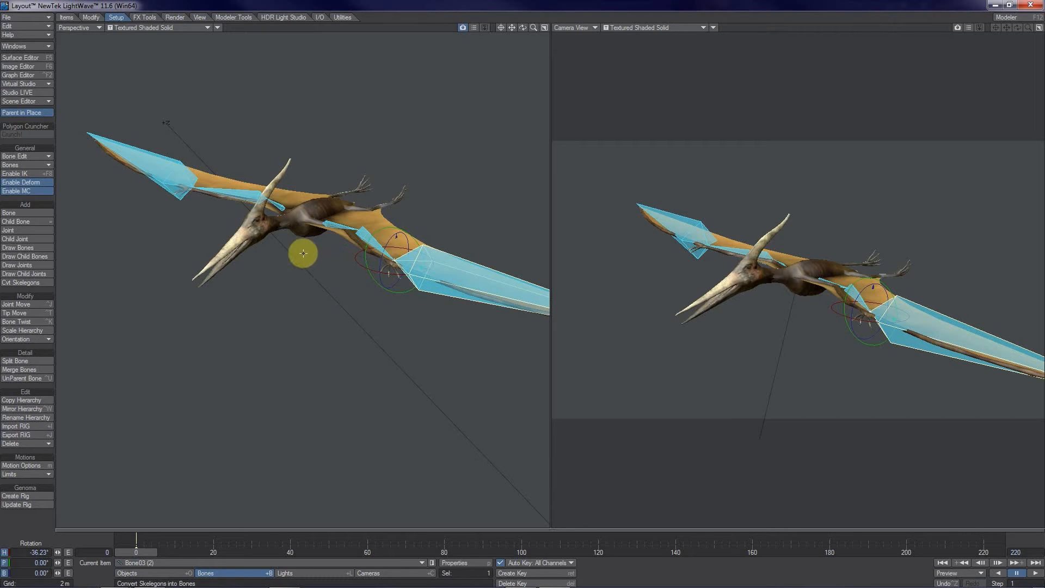
Test-rotate the wing bone Bone02 (1), keeping a bank of -21.50° and undoing the further rotations
click(240, 197)
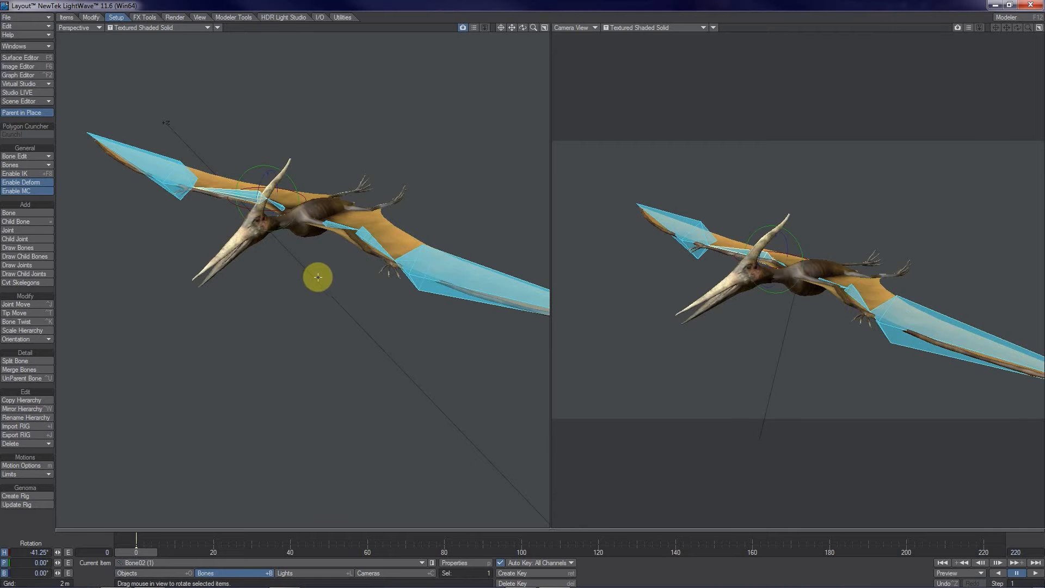
alt+drag(362, 295, 531, 297)
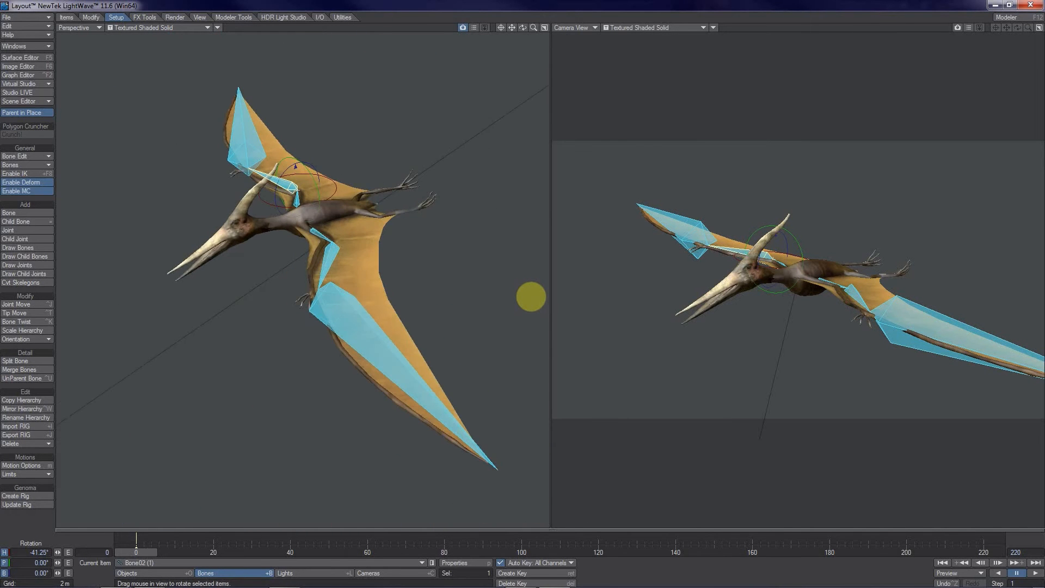
alt+drag(332, 238, 531, 296)
alt+drag(270, 283, 532, 296)
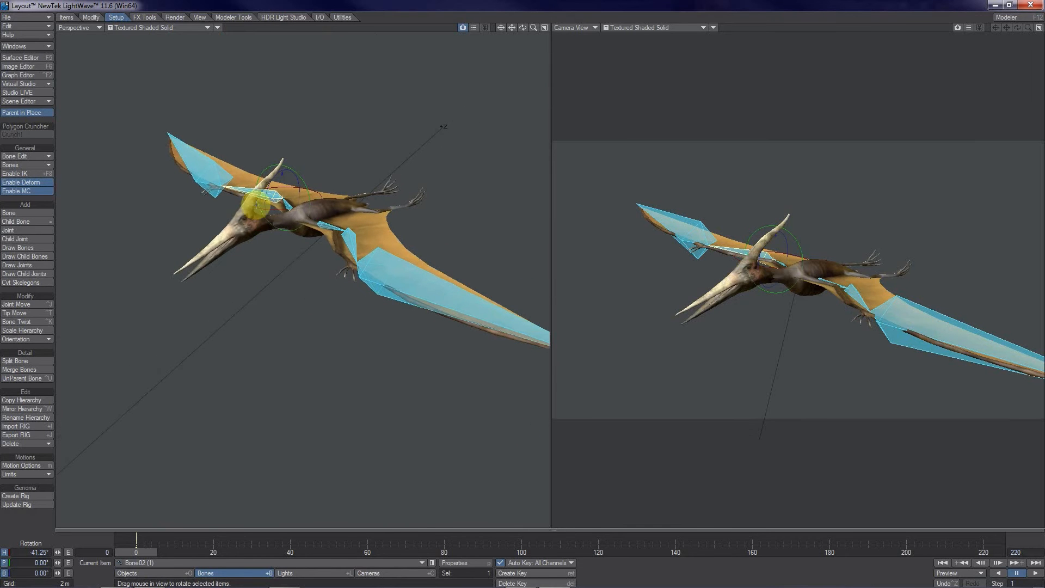
alt+drag(224, 323, 531, 297)
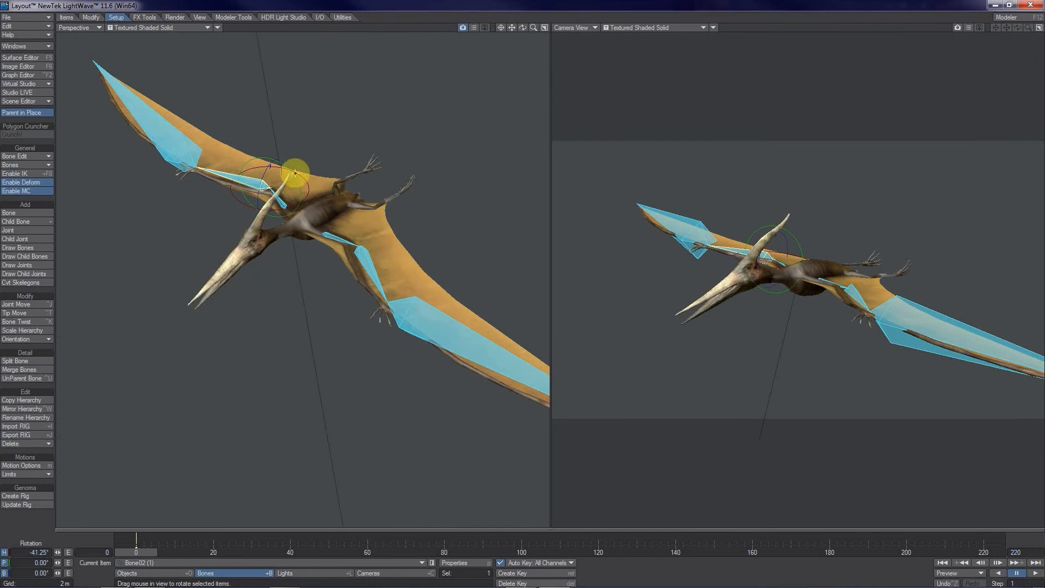
drag(279, 158, 531, 297)
drag(259, 158, 521, 288)
drag(254, 214, 236, 159)
key(ctrl+z)
key(ctrl+z)
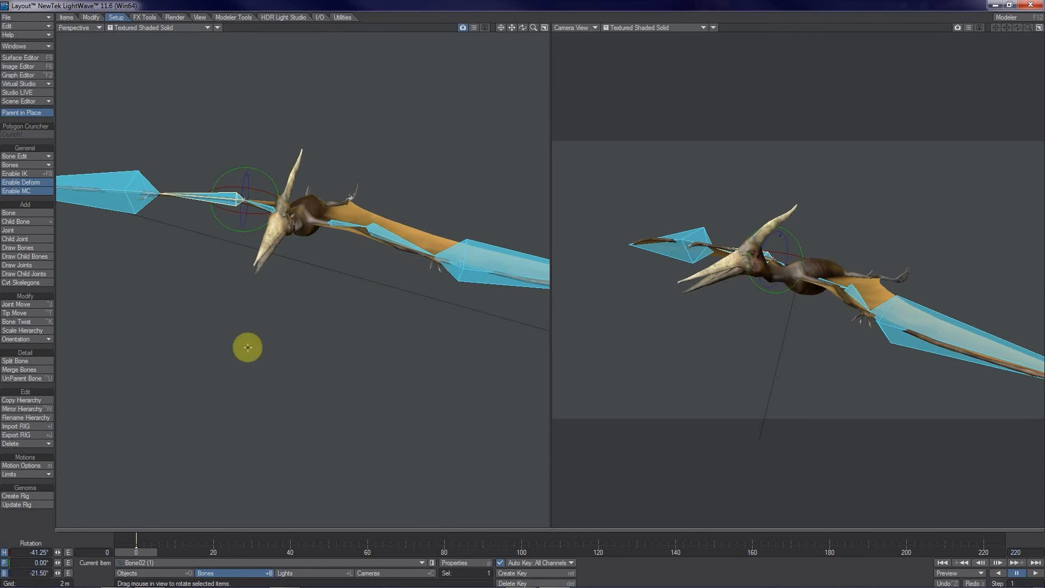
Maximize the perspective viewport and frame the whole pterodactyl with both wings in it
scroll(384, 339, down, 2)
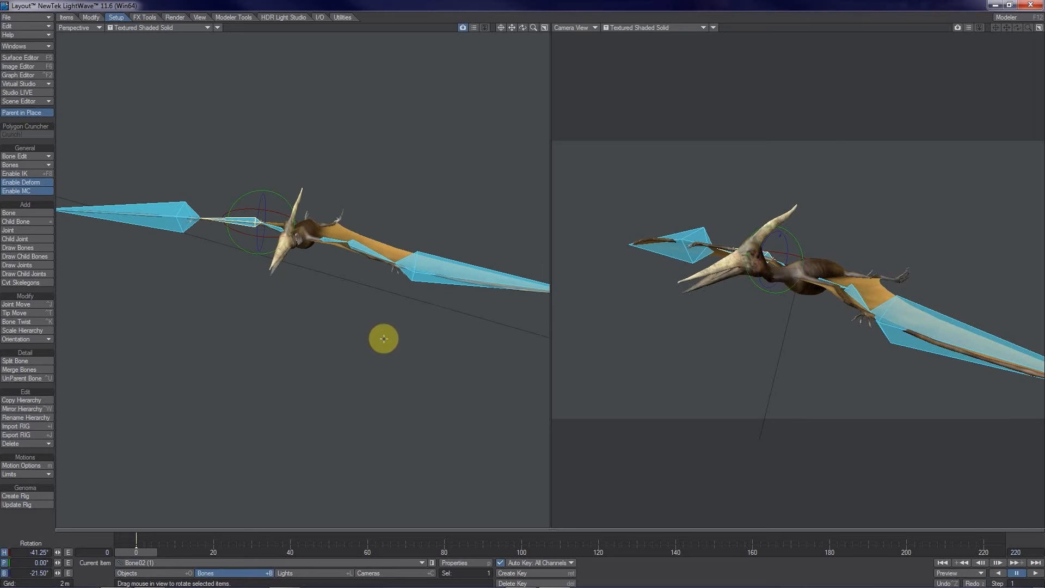
click(543, 28)
alt+drag(533, 351, 523, 288)
mouse_move(560, 318)
alt+mouse_down()
mouse_move(529, 296)
mouse_move(553, 314)
alt+mouse_up()
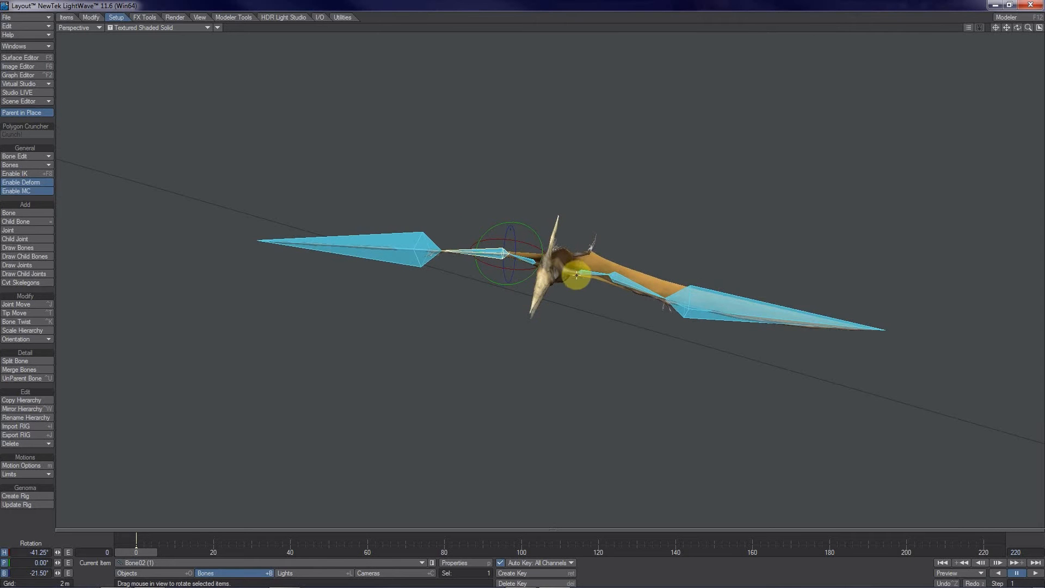
Select all six bones across both wings and try to edit their rotation values
click(528, 260)
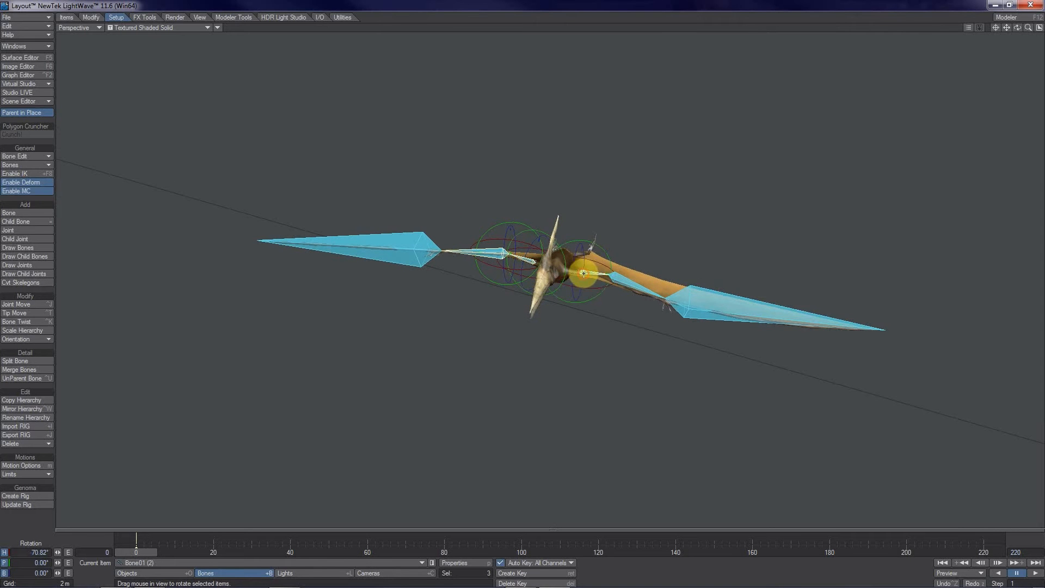
shift+click(617, 281)
shift+click(690, 299)
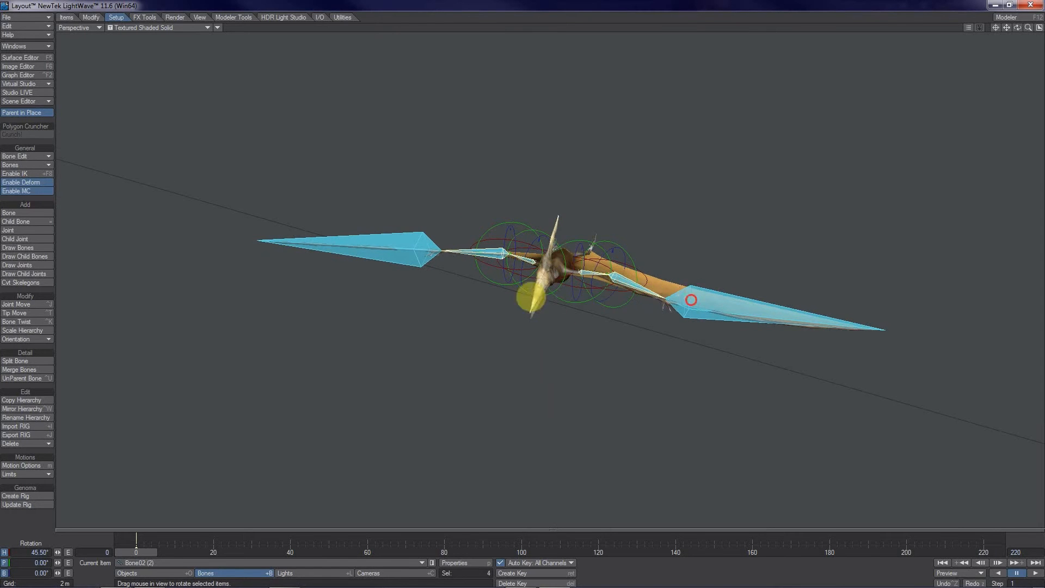
shift+click(454, 249)
shift+click(409, 249)
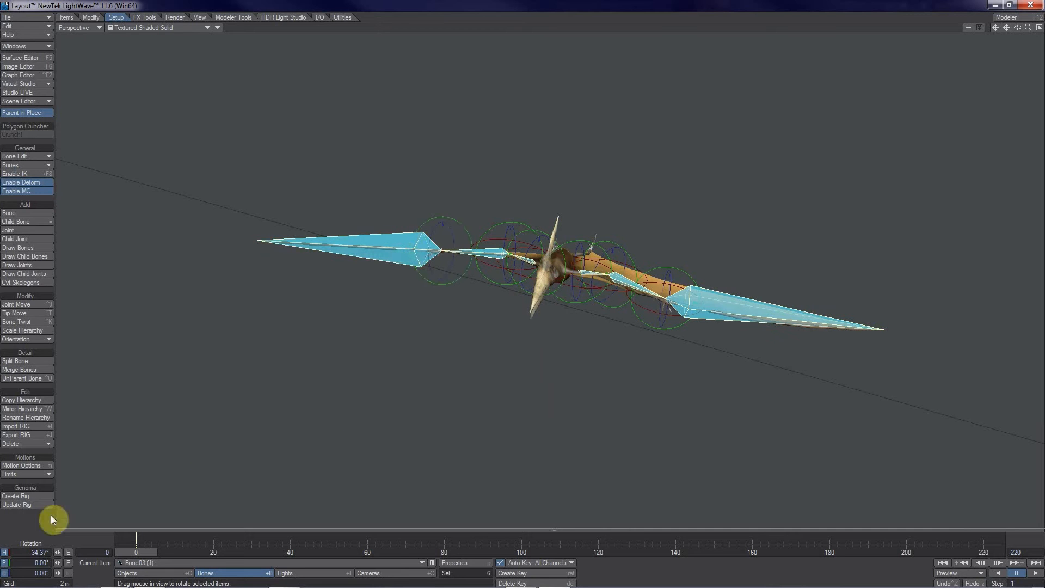
click(39, 562)
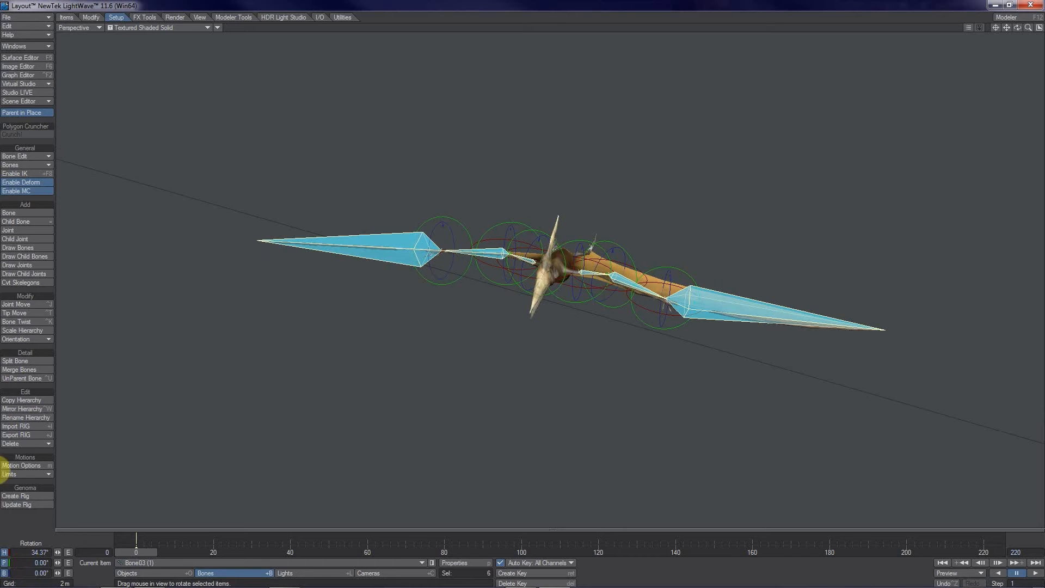
click(28, 562)
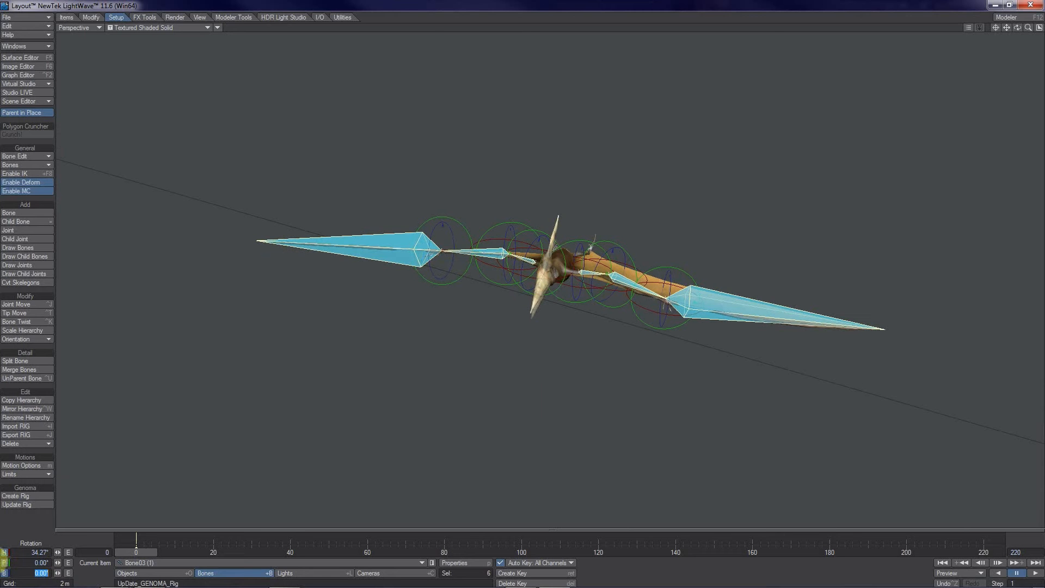
click(350, 242)
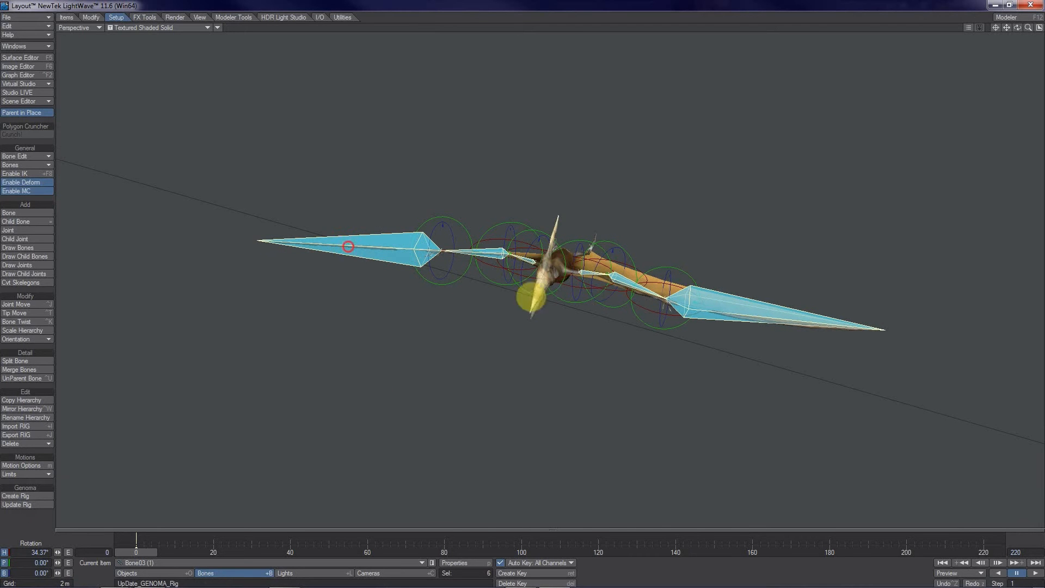
Select individual bones in both wings one after another to examine their rotation values and orientation
alt+drag(507, 320, 520, 352)
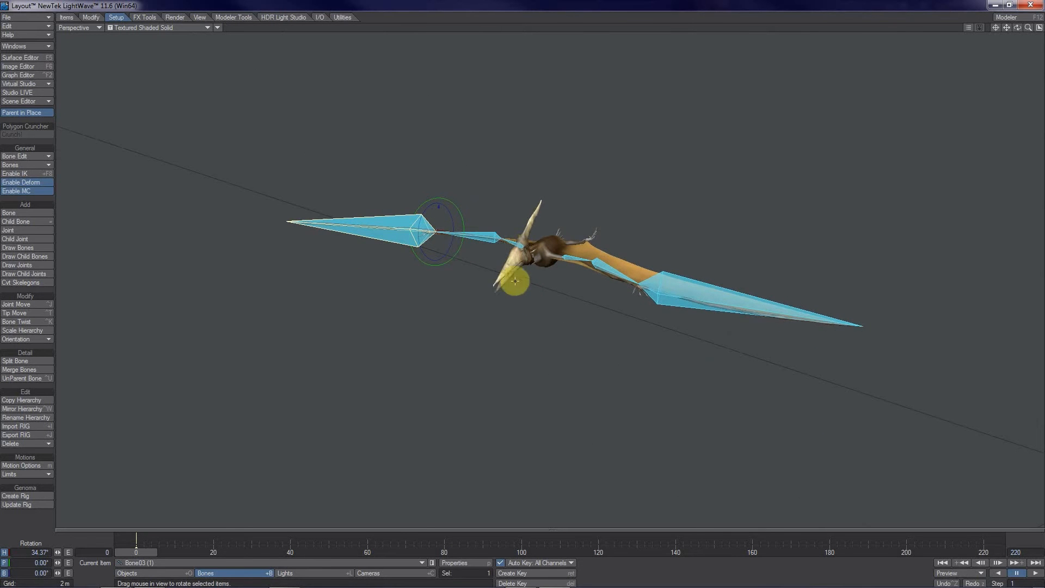
alt+drag(530, 297, 513, 286)
click(469, 234)
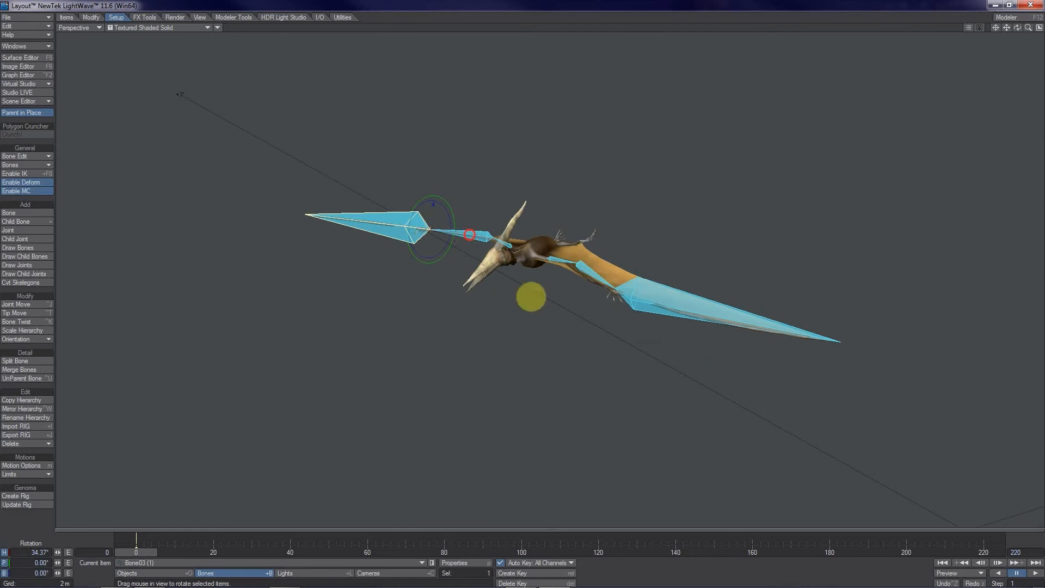
click(473, 237)
click(467, 233)
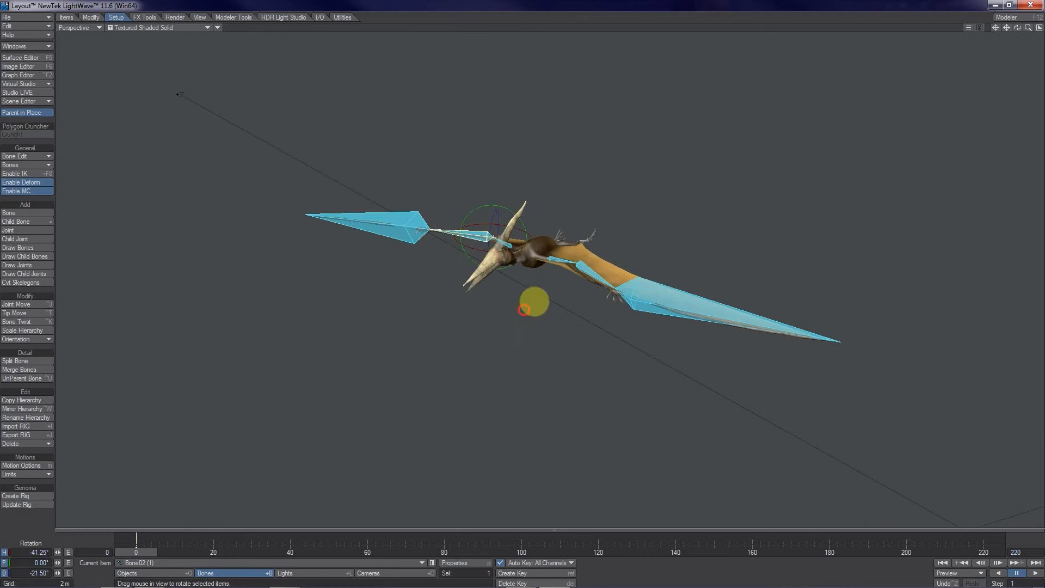
alt+drag(532, 298, 532, 296)
click(419, 240)
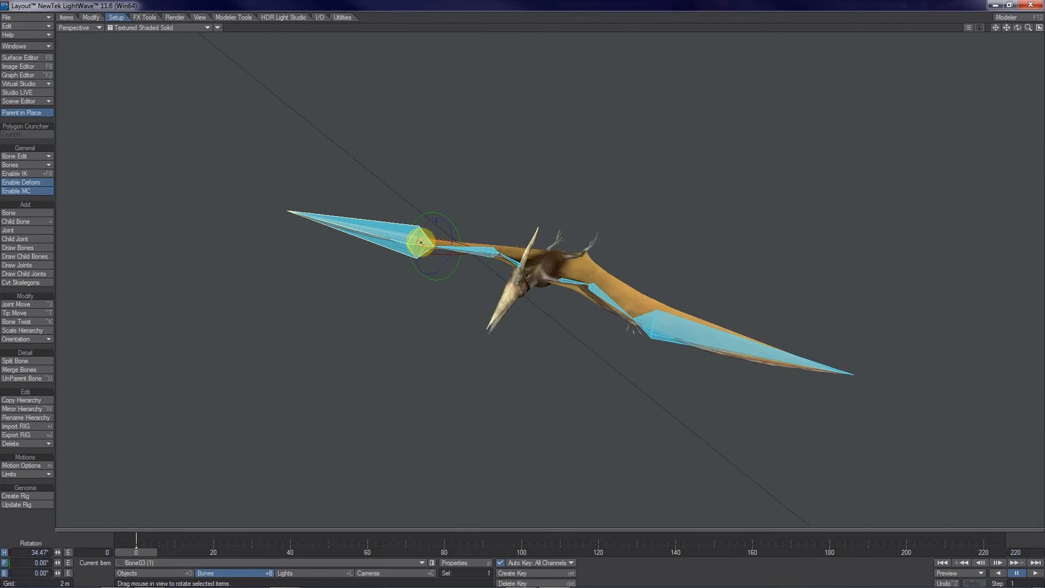
click(568, 280)
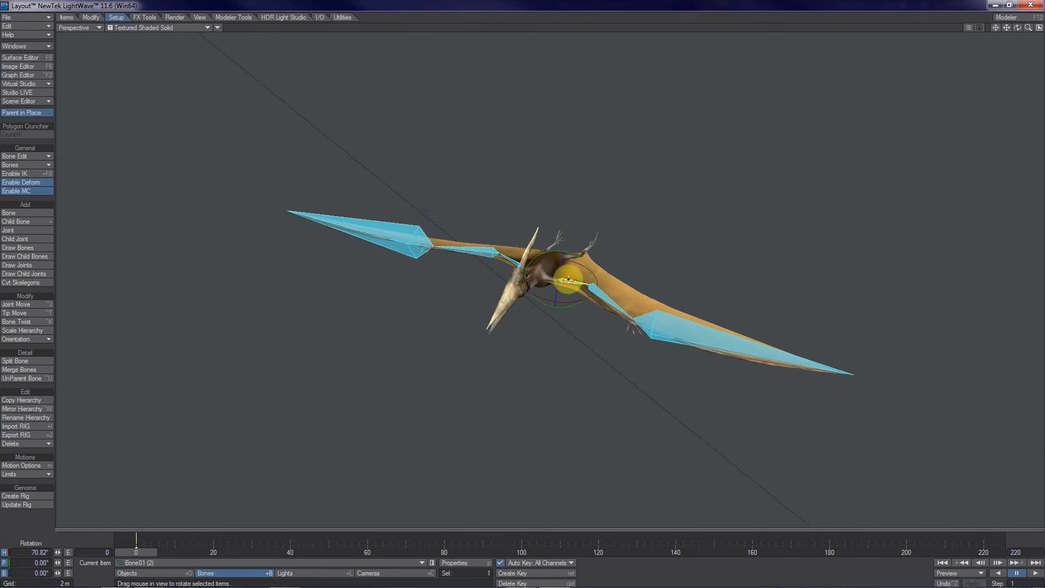
click(661, 325)
alt+drag(540, 393, 530, 303)
Test-rotate the inner wing bone Bone01 (1) and undo the rotation
click(501, 249)
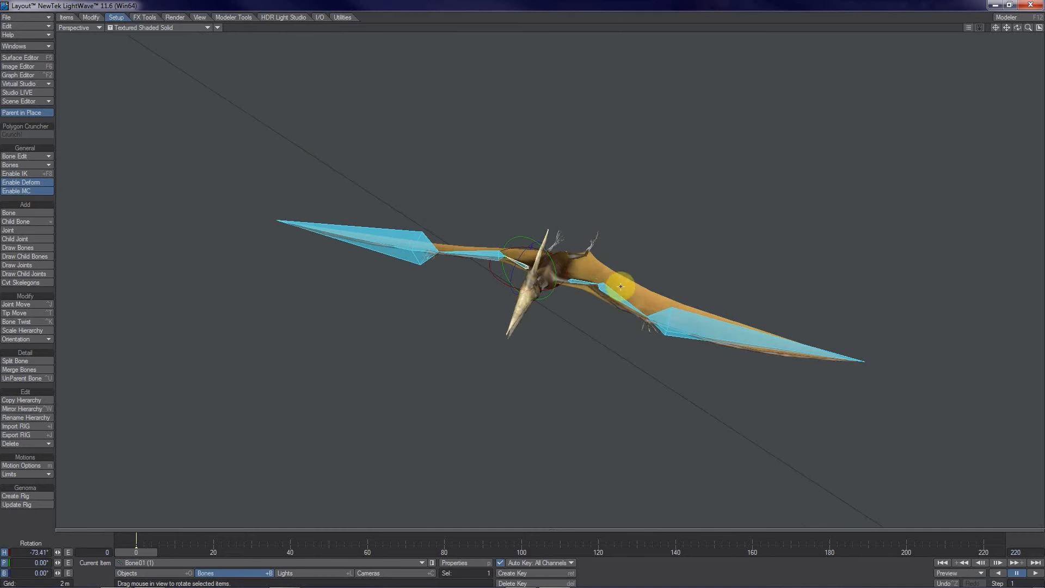
mouse_move(526, 235)
mouse_down()
mouse_move(527, 301)
mouse_move(521, 238)
mouse_up()
key(ctrl+z)
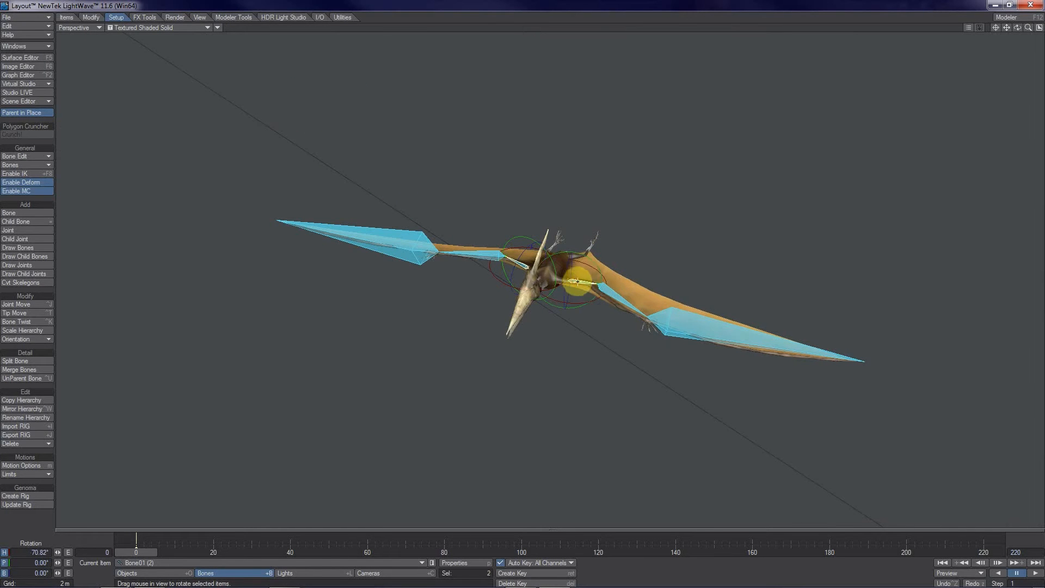
Extend the bone selection to all six bones across both wings
shift+click(615, 295)
shift+click(679, 318)
shift+click(473, 255)
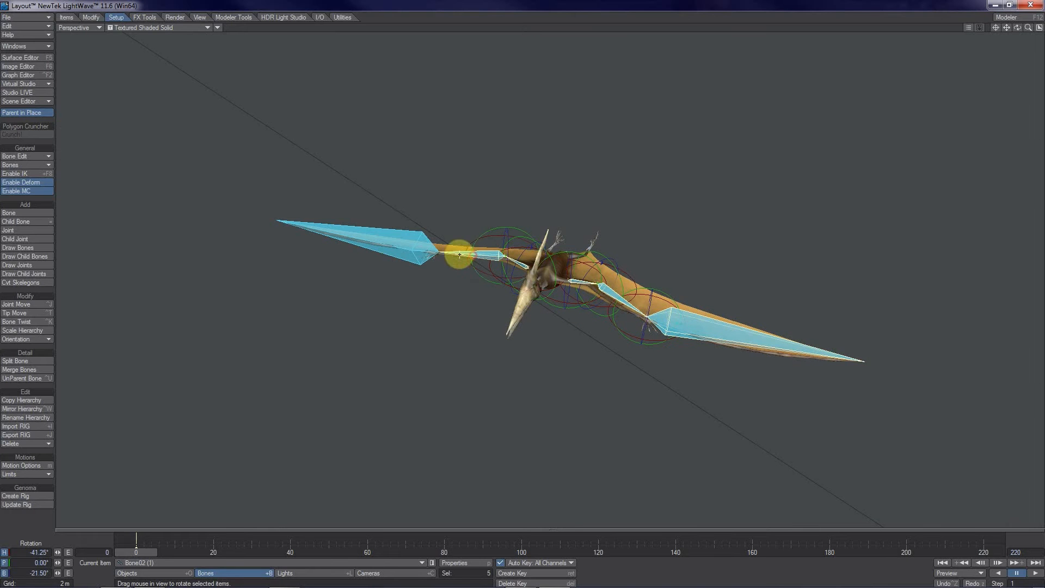
shift+click(403, 244)
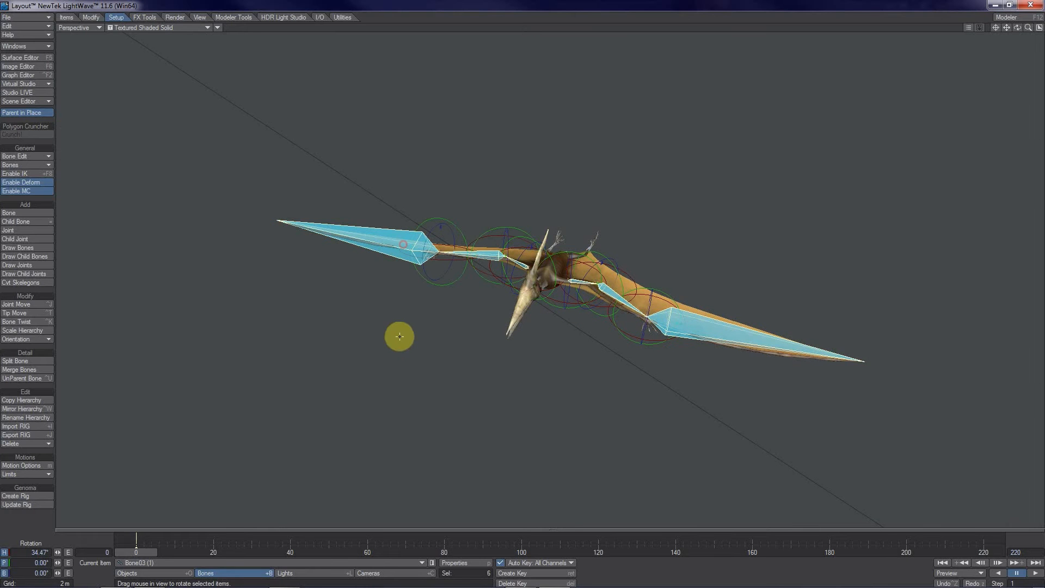
Open the classic Scene Editor, move it clear of the pterodactyl's body, and make the PTERANO_ object the current item
click(25, 101)
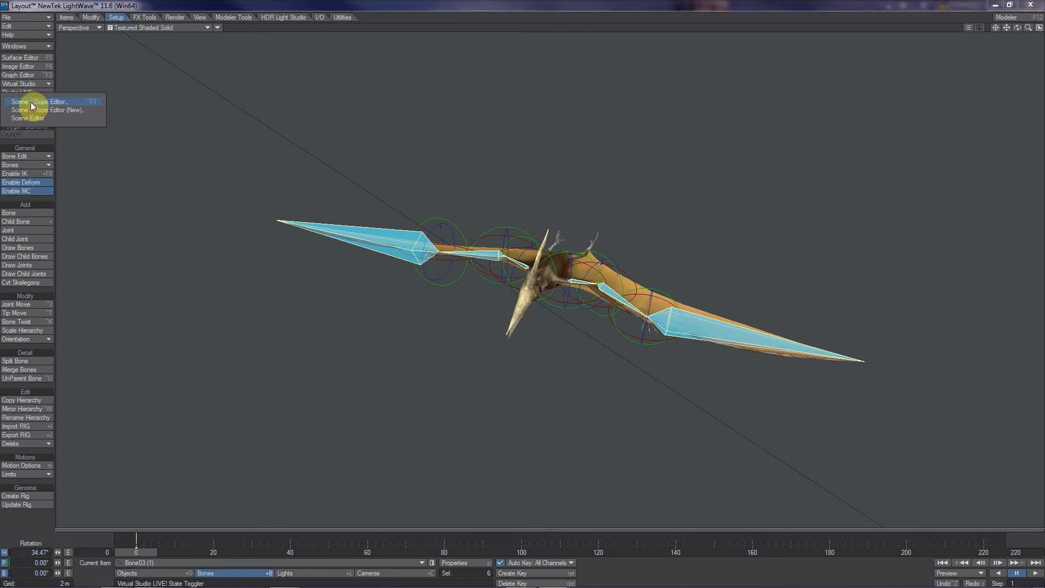
click(34, 103)
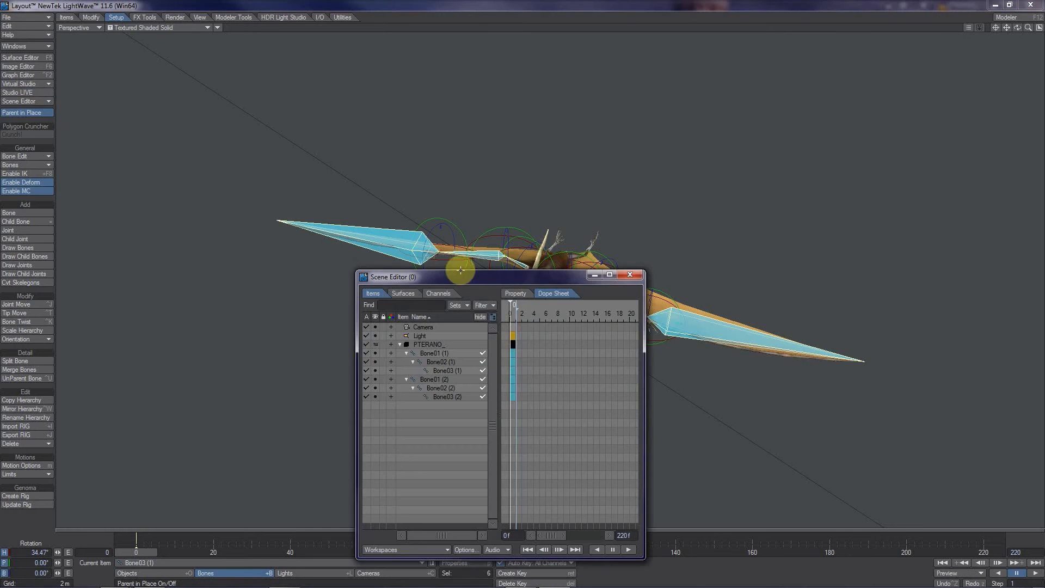
drag(460, 270, 817, 322)
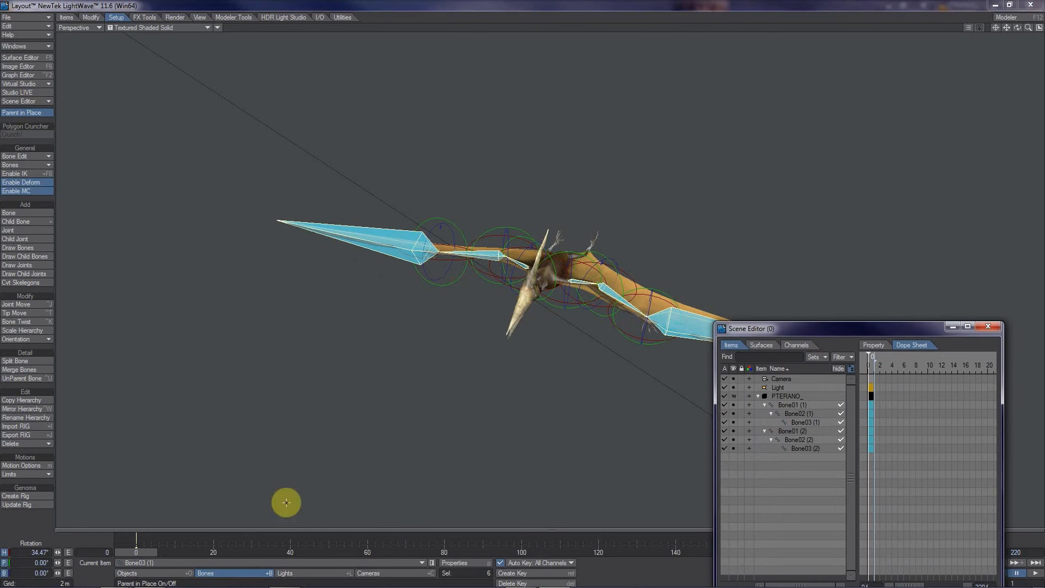
click(140, 574)
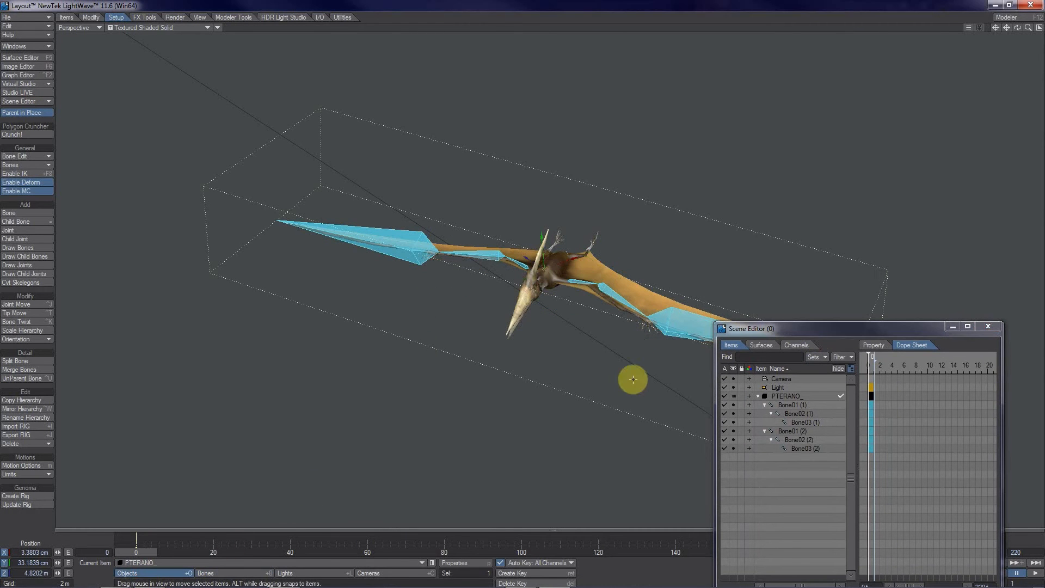
Select all six wing bones, test-rotate their pitch to 11.20°, and reset the pitch to 0°
click(790, 404)
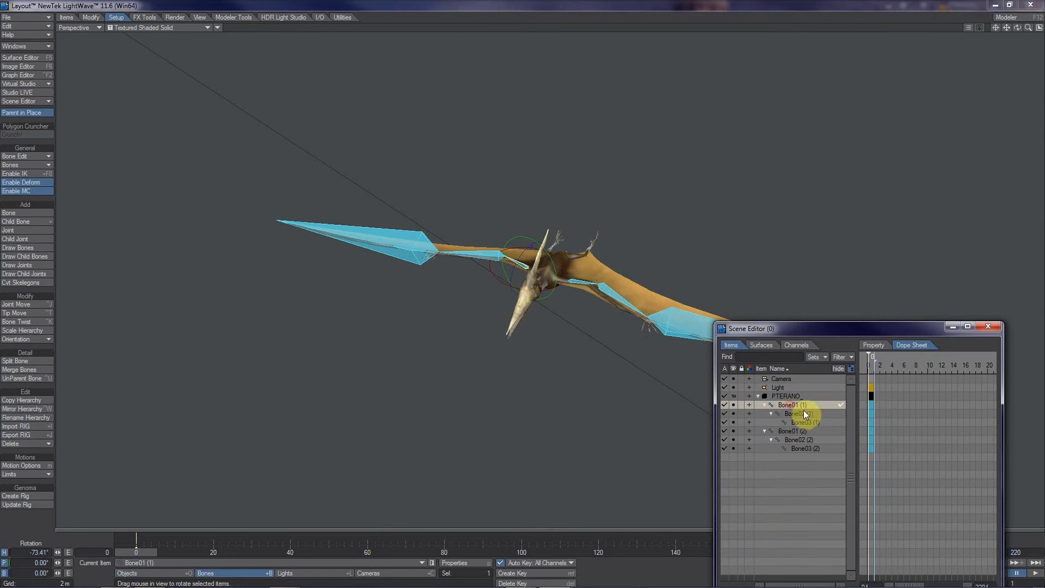
shift+click(800, 448)
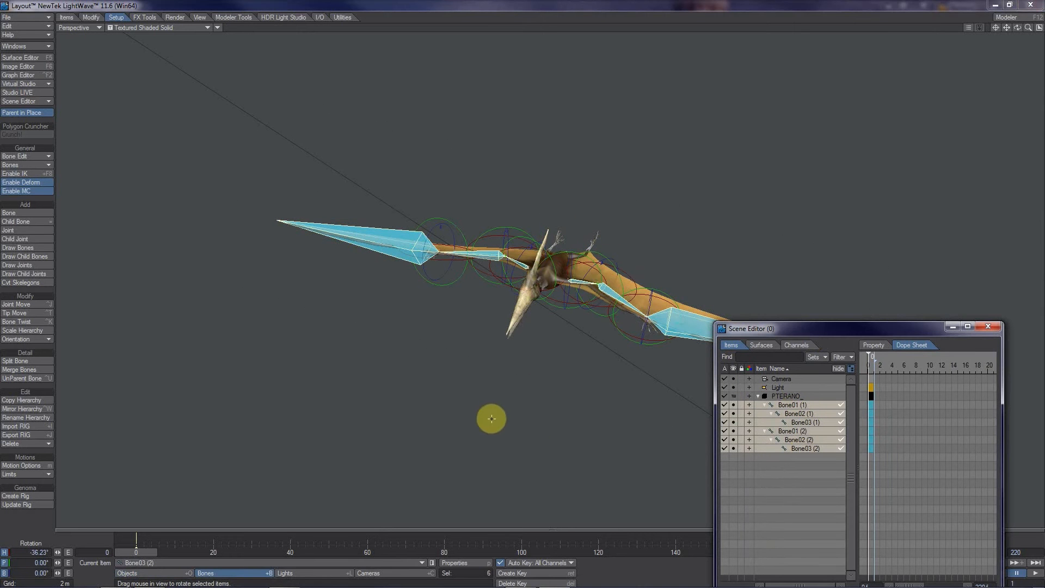
alt+drag(490, 419, 532, 296)
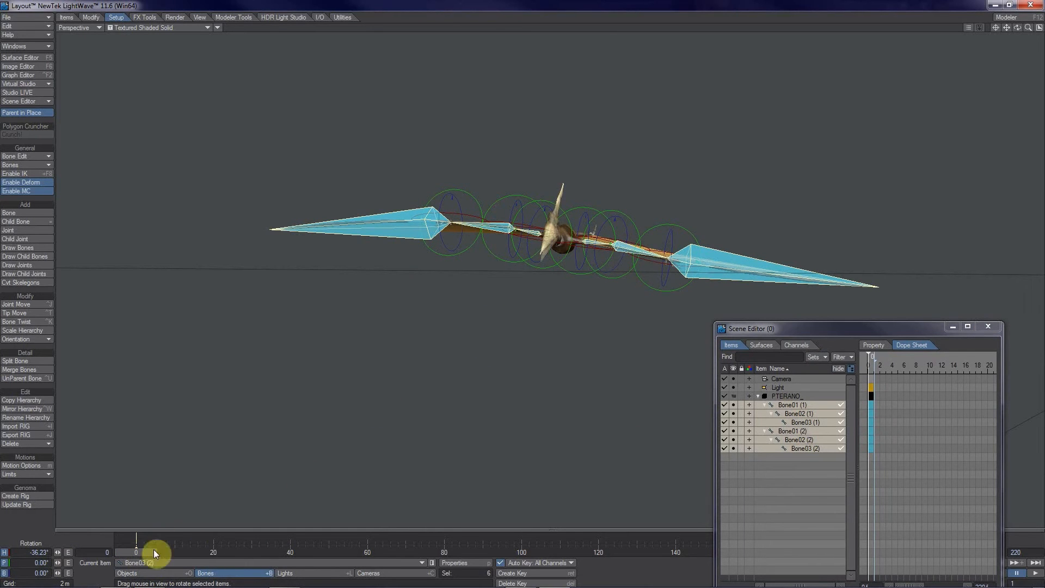
mouse_move(534, 296)
mouse_down()
mouse_move(518, 294)
mouse_move(544, 289)
mouse_up()
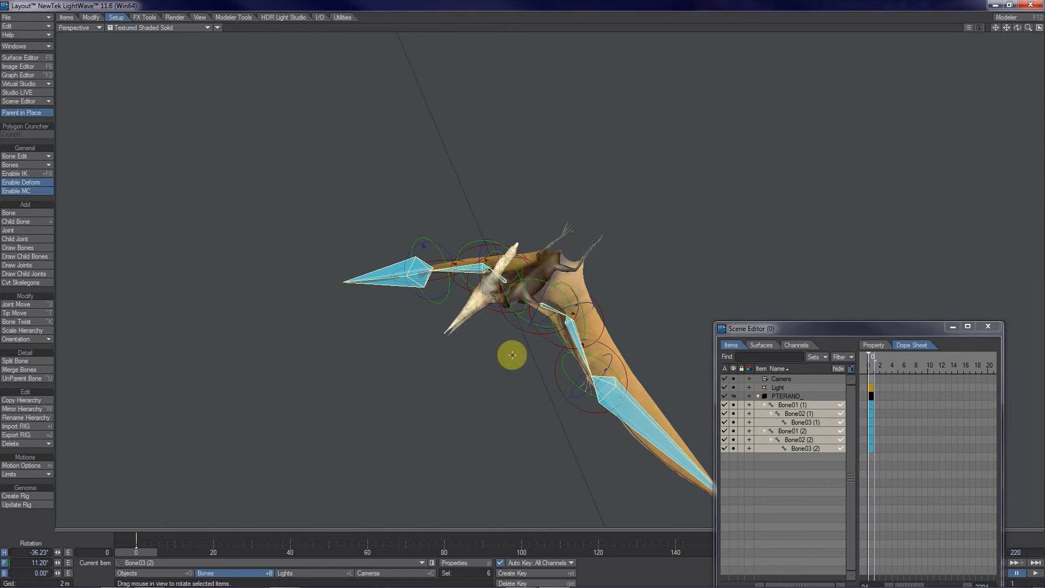
alt+drag(525, 286, 529, 296)
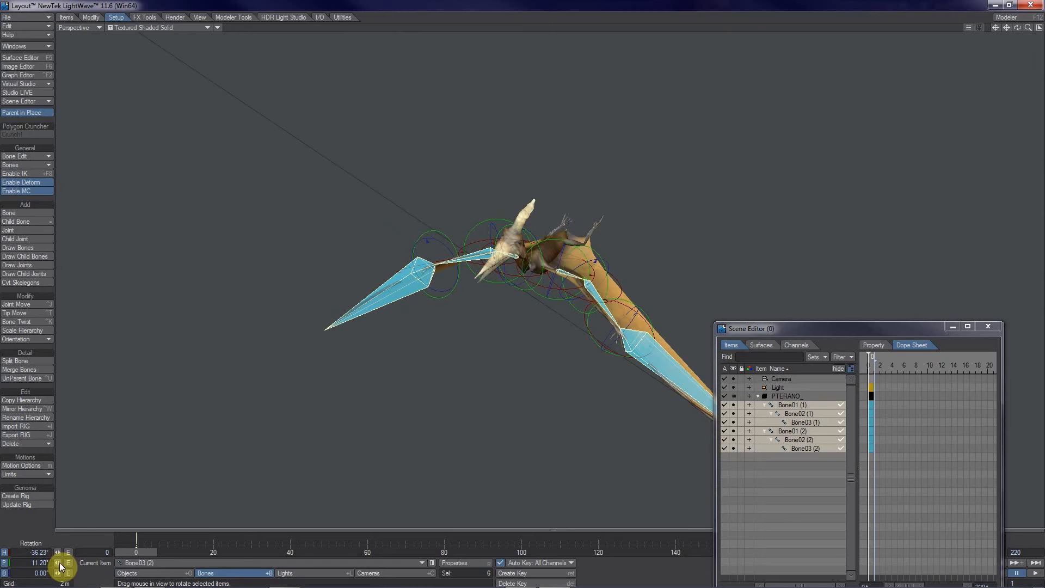
click(29, 563)
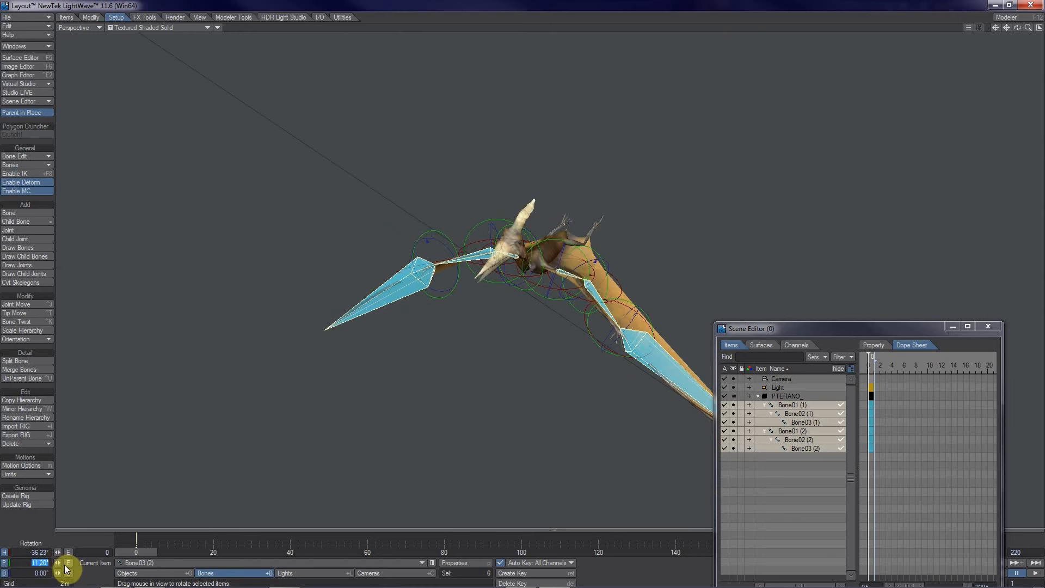
key(Tab)
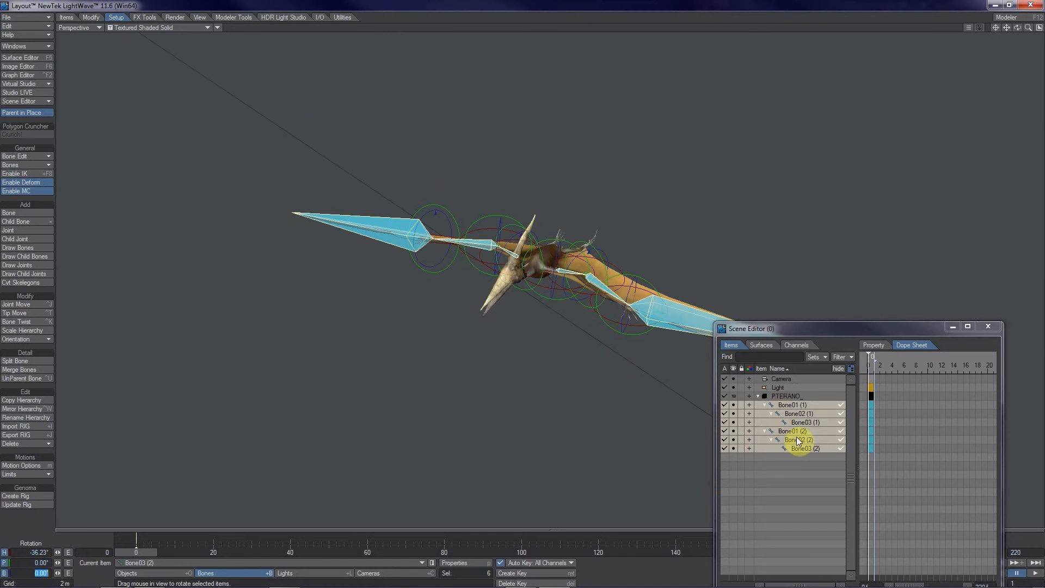
text(pp)
drag(30, 576, 71, 575)
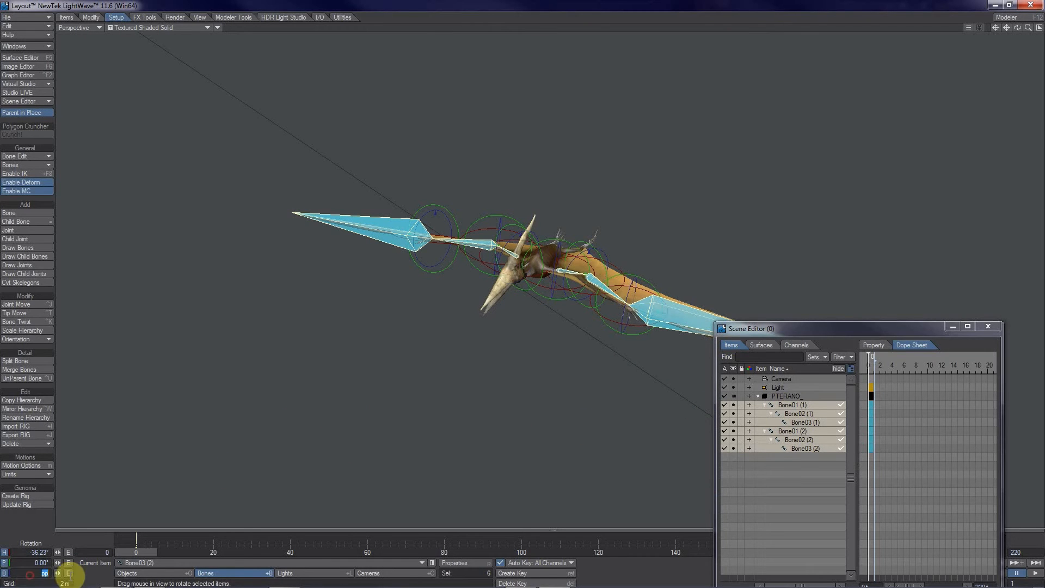
key(Up)
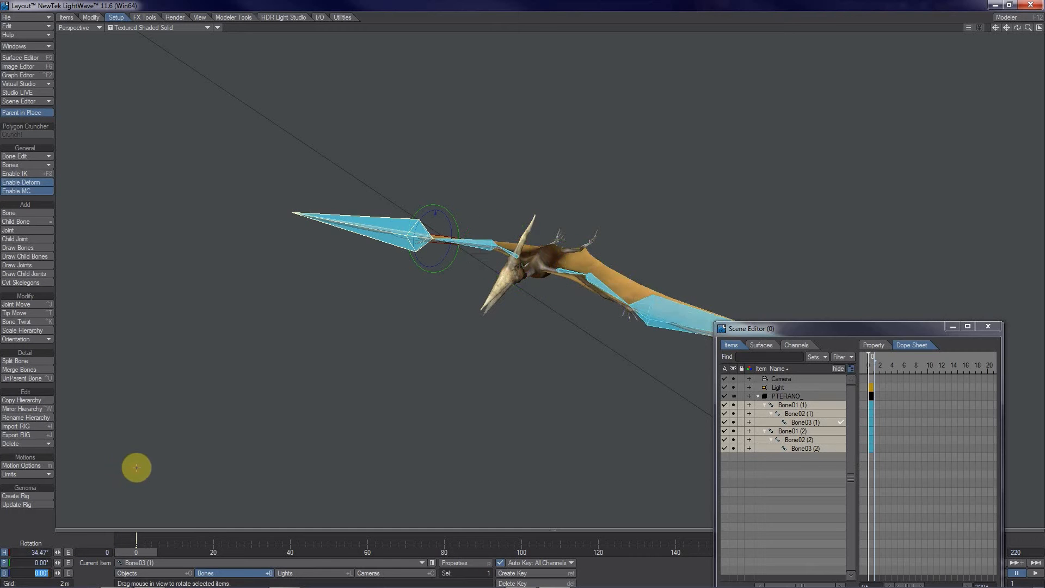
Reselect all six wing bones and open their bone properties, placed clear of the pterodactyl
double_click(795, 407)
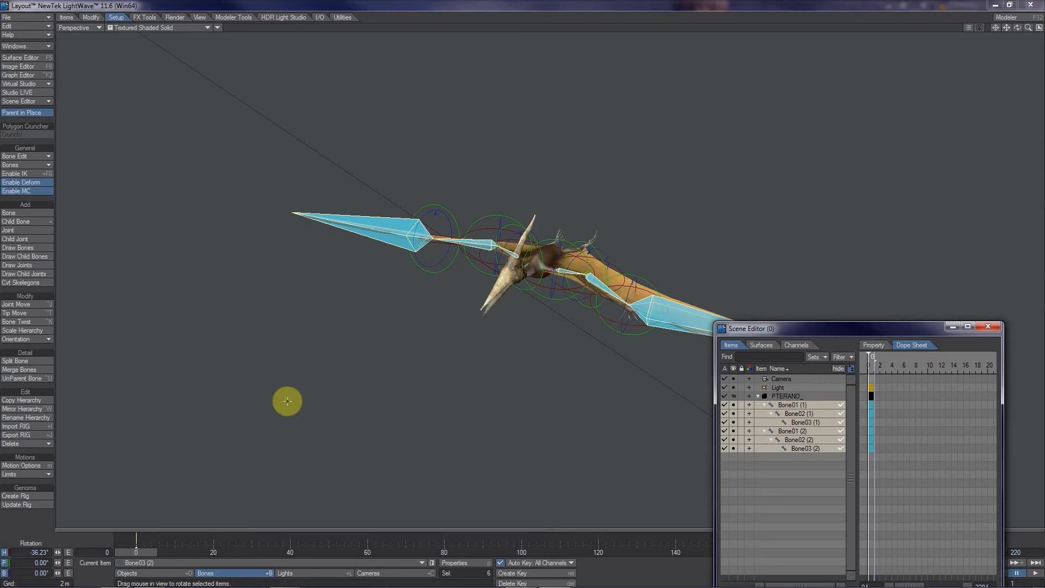
key(p)
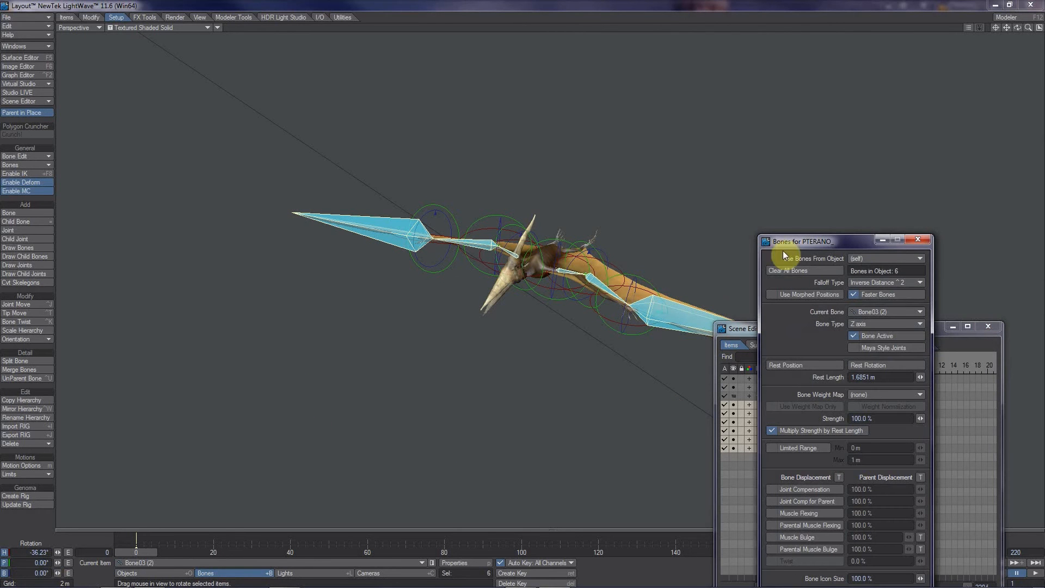
drag(799, 248, 105, 185)
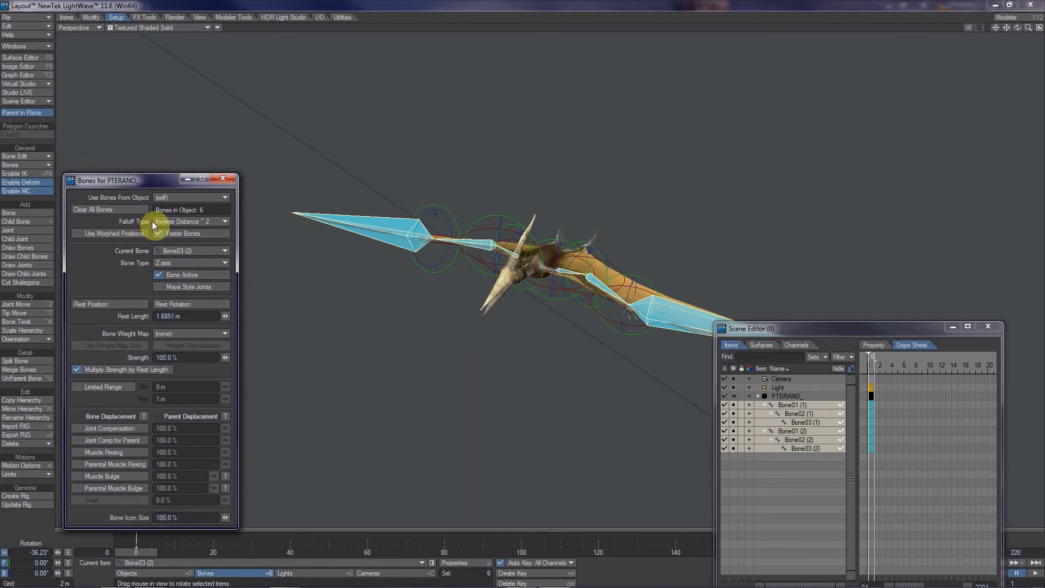
Examine the available falloff types and the strength setting for the wing bones, keeping Inverse Distance ^ 2
click(169, 221)
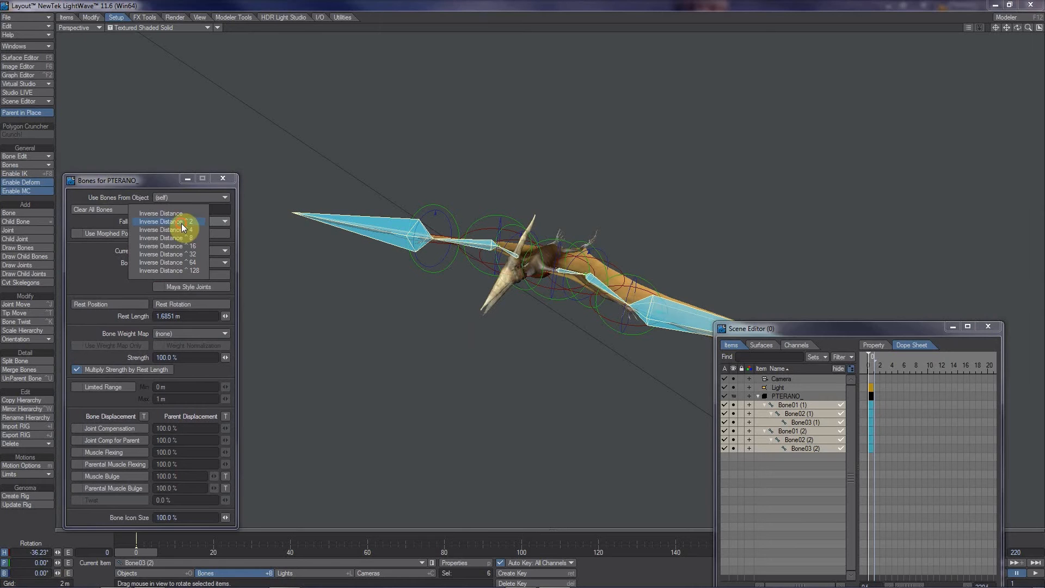
click(181, 224)
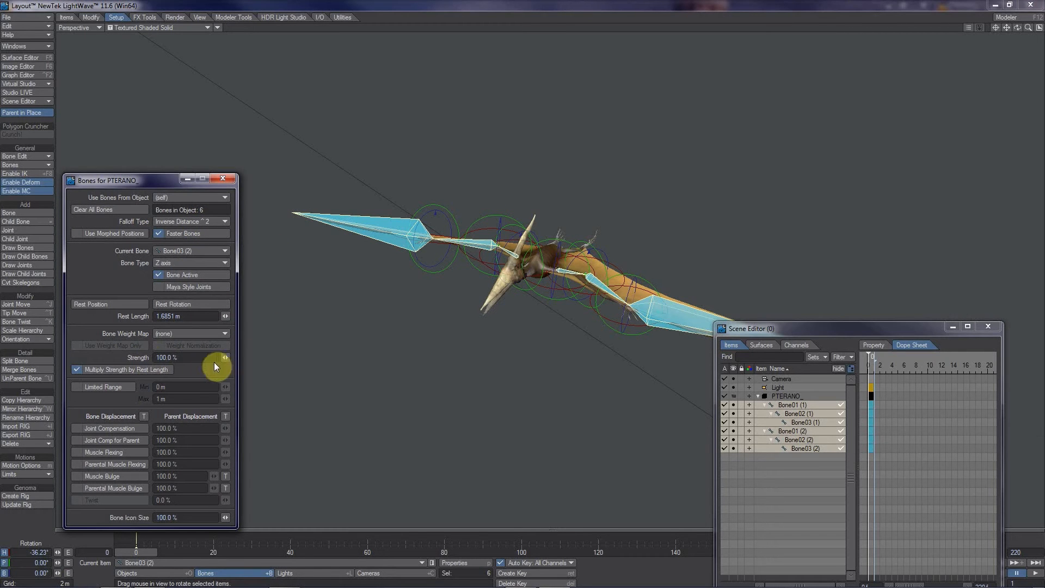
click(191, 358)
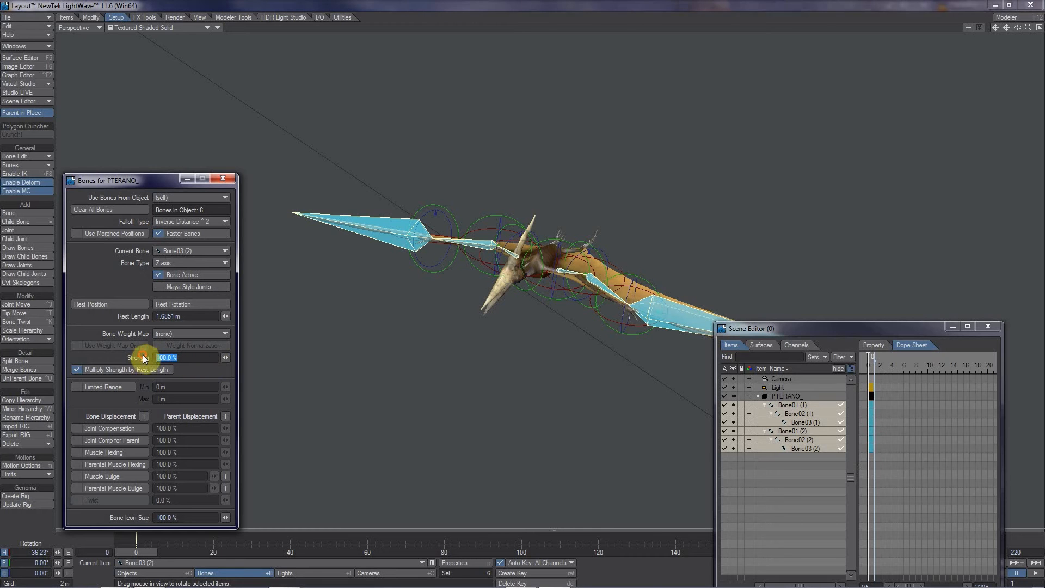
click(106, 353)
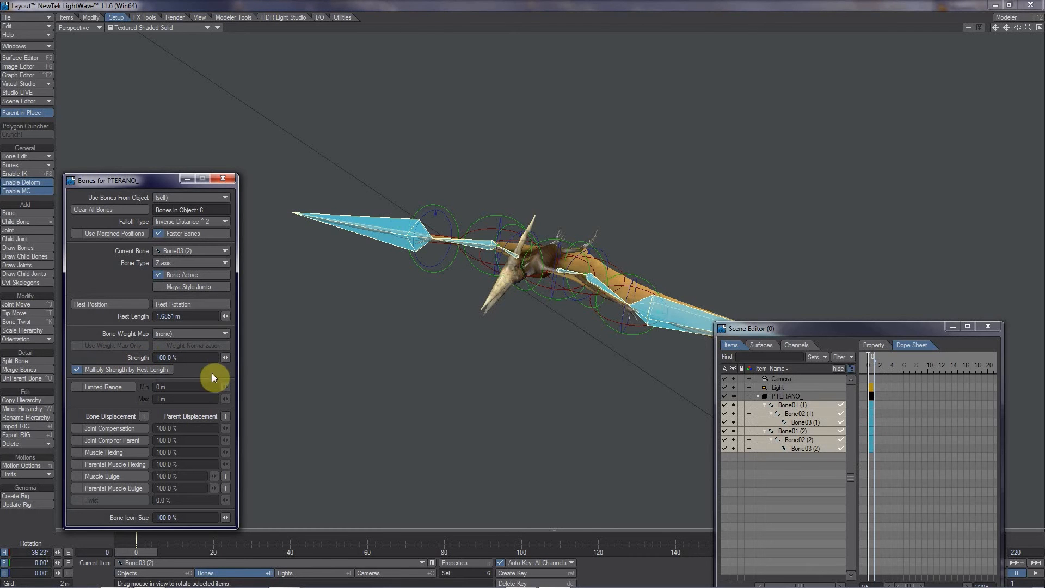
Enable Limited Range on all six wing bones and set the maximum range to about 49.2 cm
click(153, 183)
drag(152, 183, 161, 159)
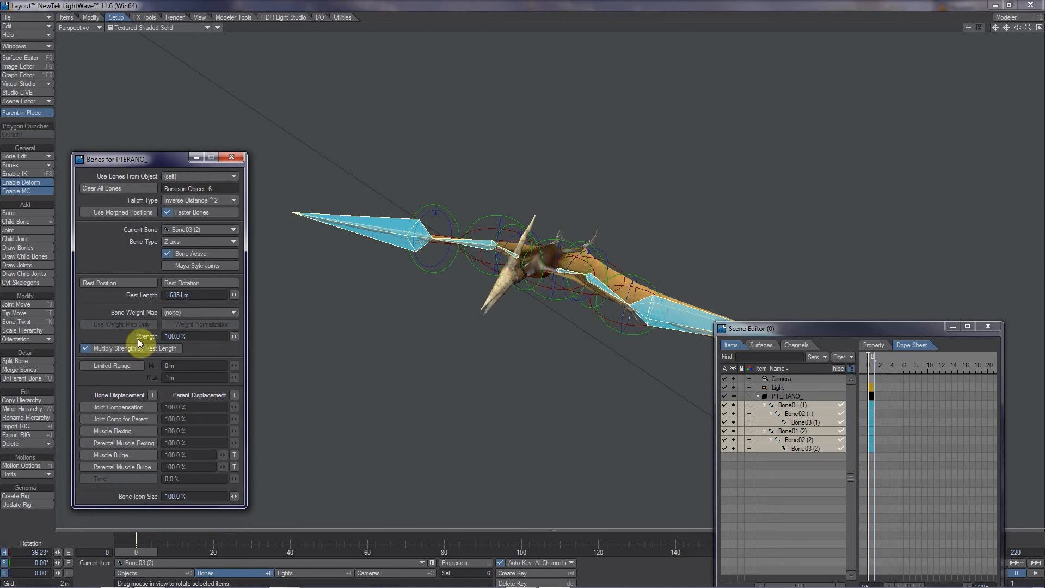
click(90, 366)
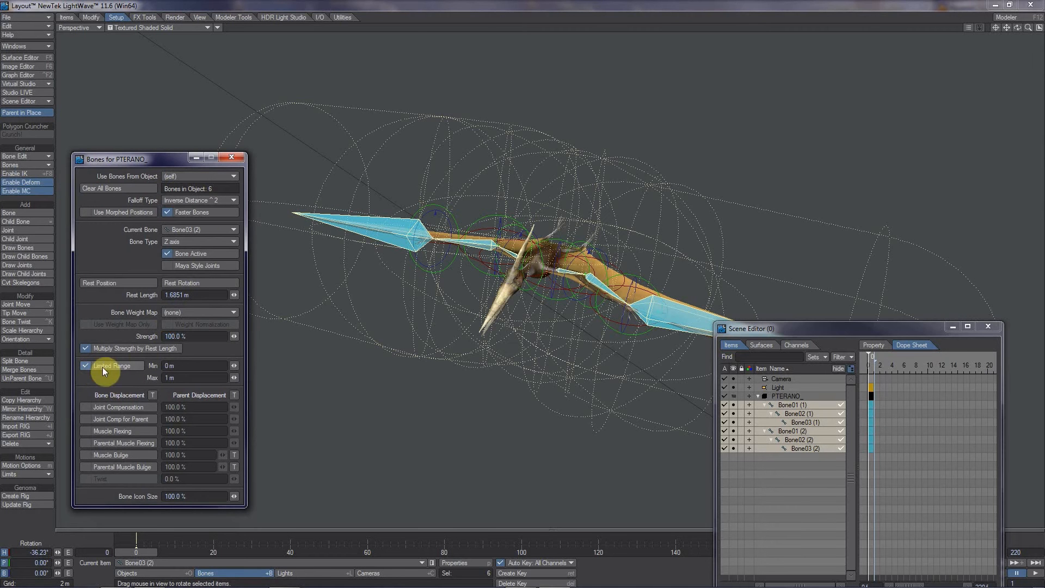
drag(234, 377, 93, 177)
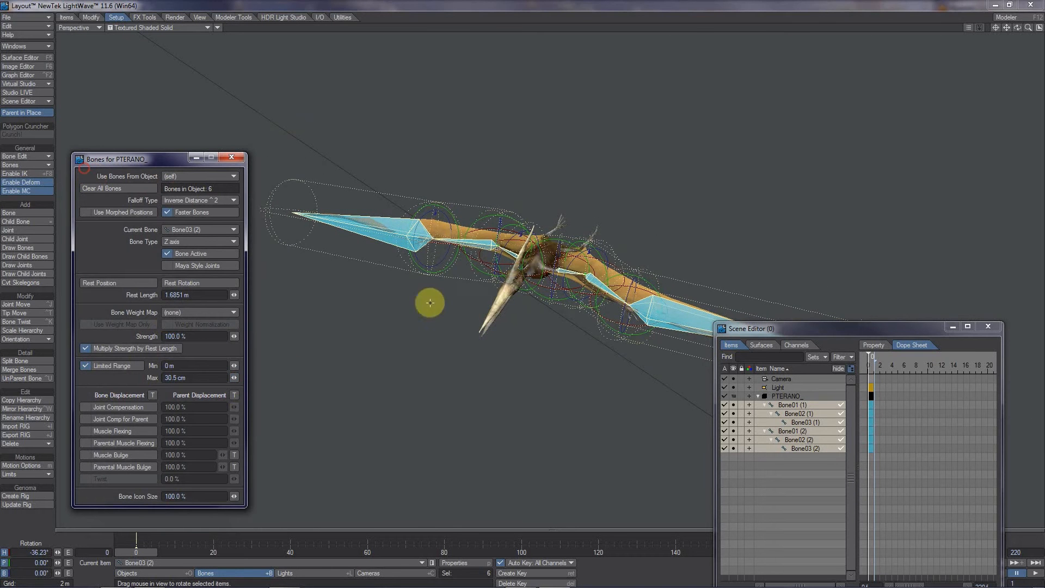
alt+drag(531, 296, 592, 301)
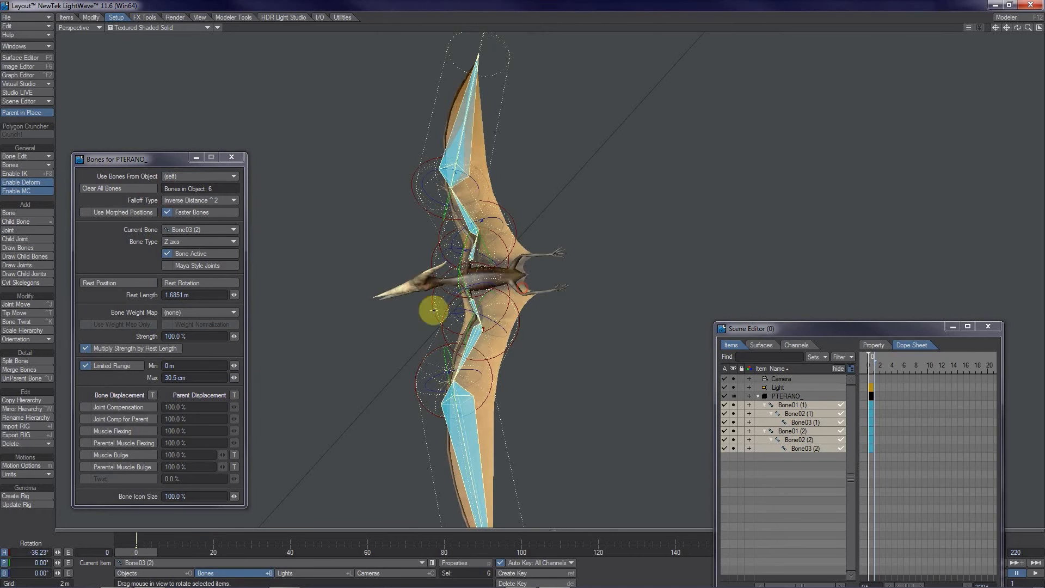
drag(235, 377, 87, 176)
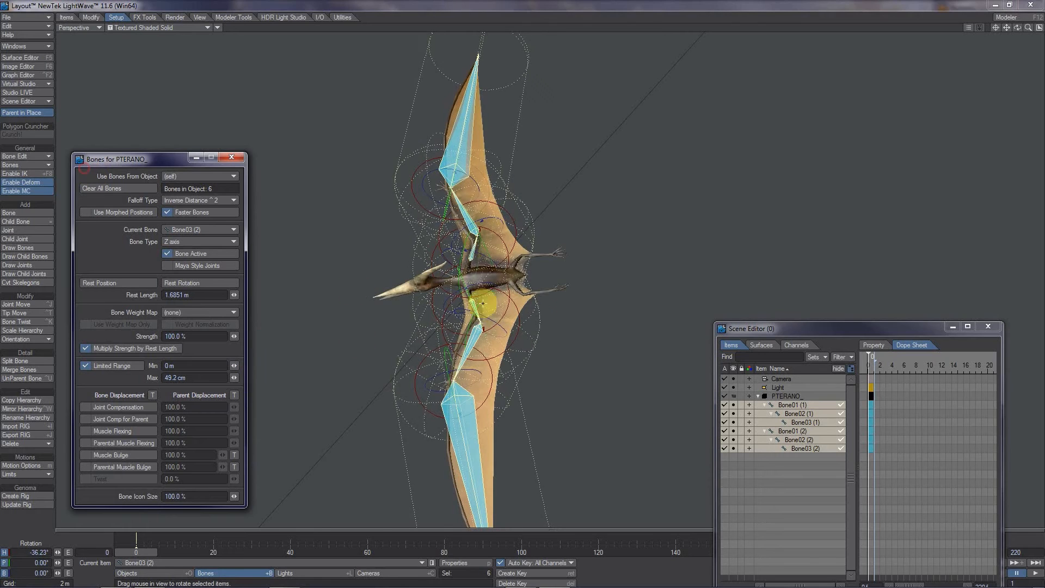
Select the two outer wing bones, Bone03 (1) and Bone03 (2), to examine their range around the wingtips
alt+drag(529, 298, 382, 313)
click(375, 228)
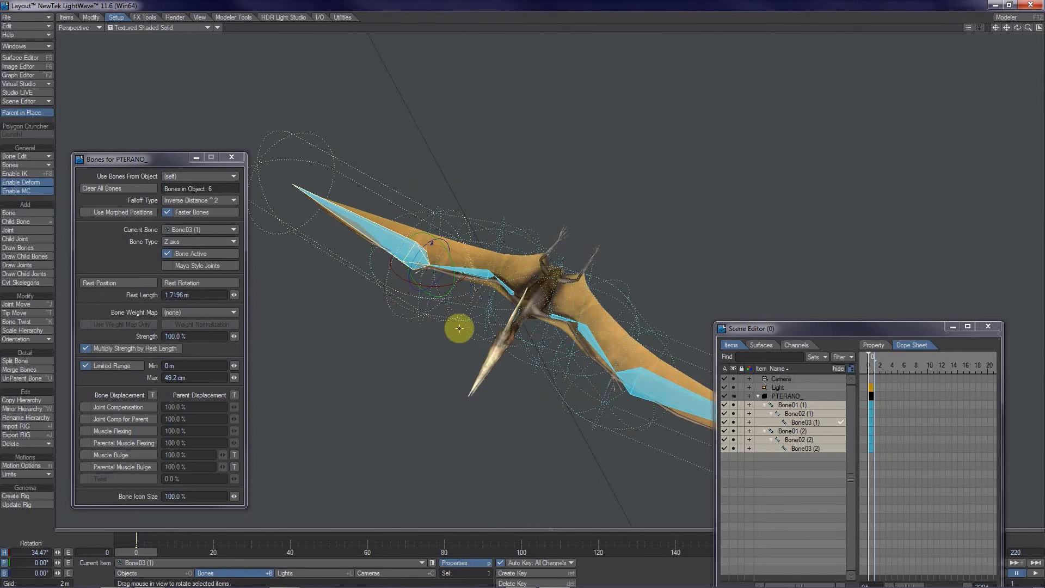
shift+click(675, 388)
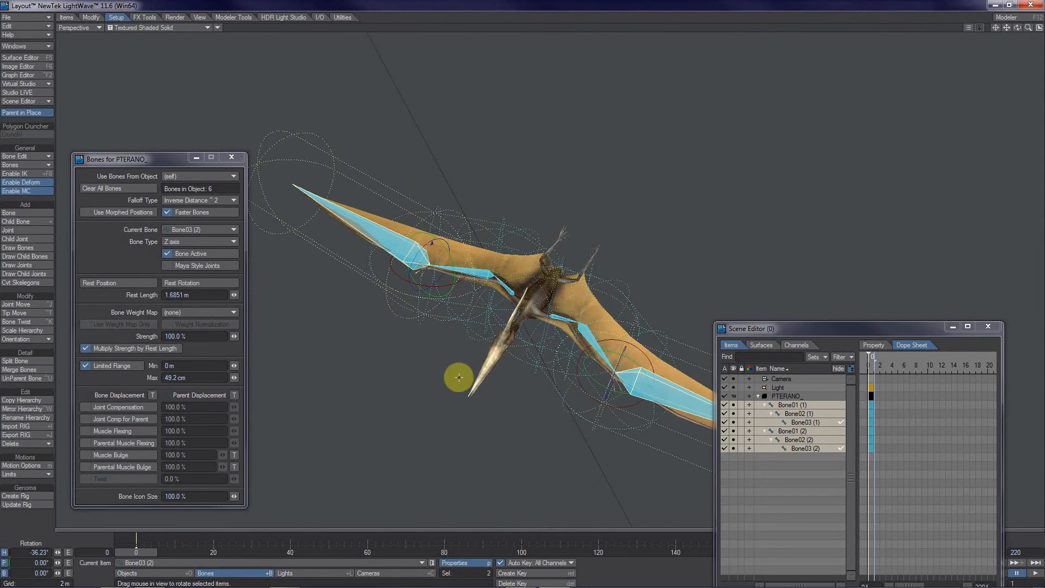
alt+drag(459, 373, 519, 296)
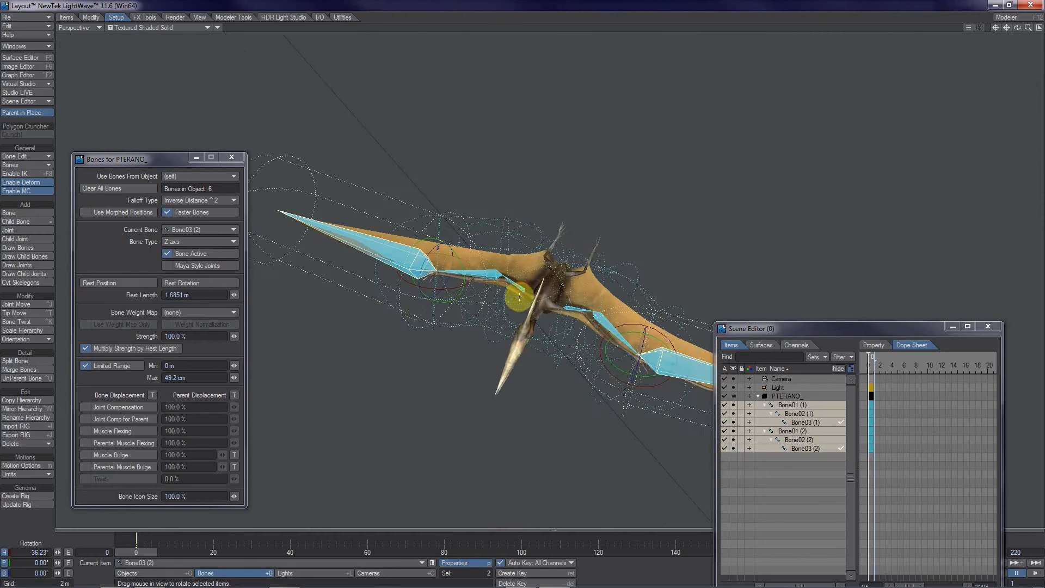
Select both inner wing bones next to the body, Bone01 (1) and Bone01 (2)
click(516, 284)
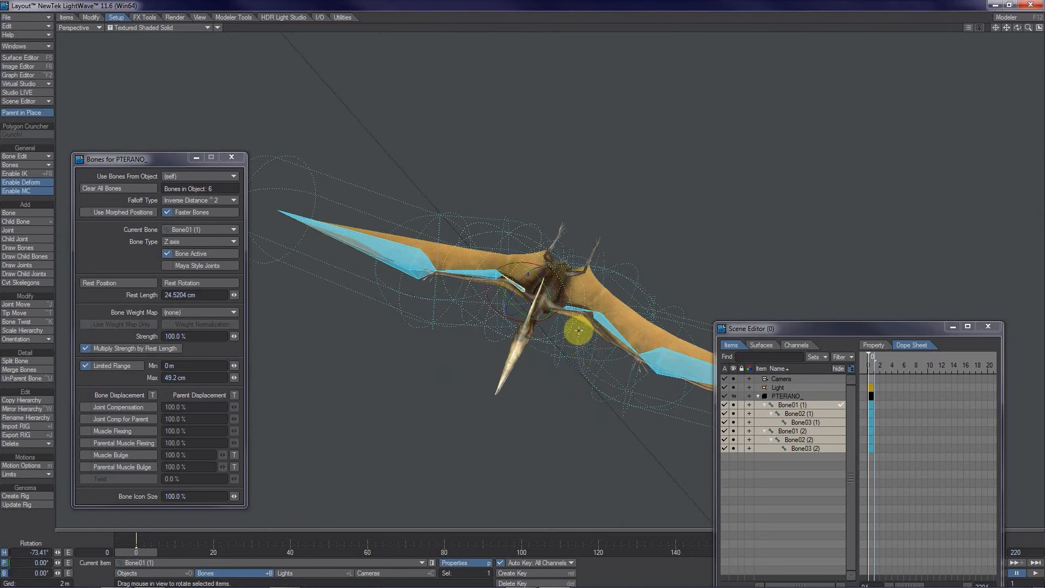
alt+drag(581, 300, 532, 298)
alt+drag(425, 436, 443, 422)
alt+drag(497, 261, 531, 296)
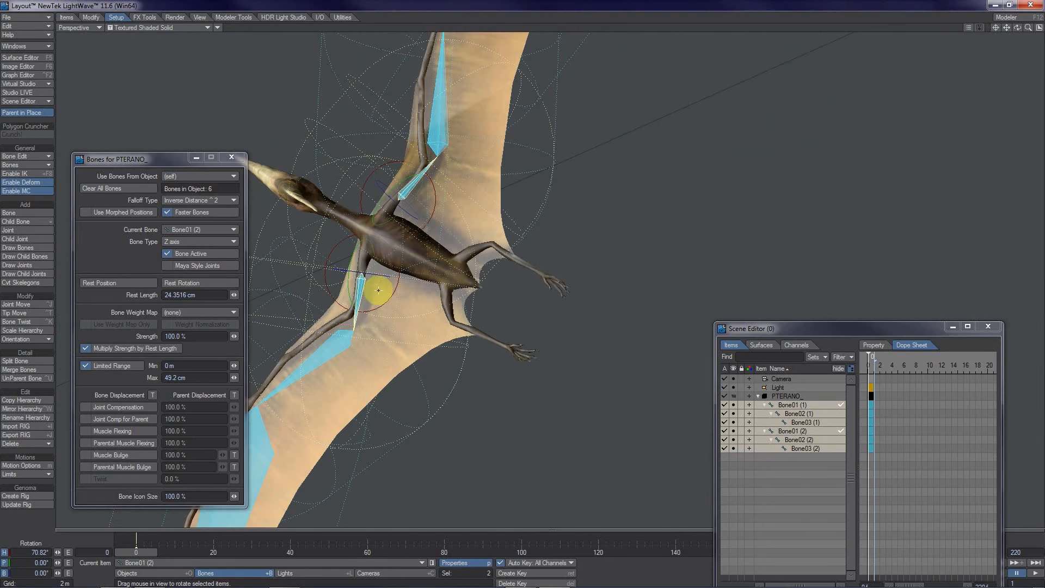
Test-rotate the pitch of both inner wing bones to 5.20° and reset it to 0°
drag(58, 563, 531, 296)
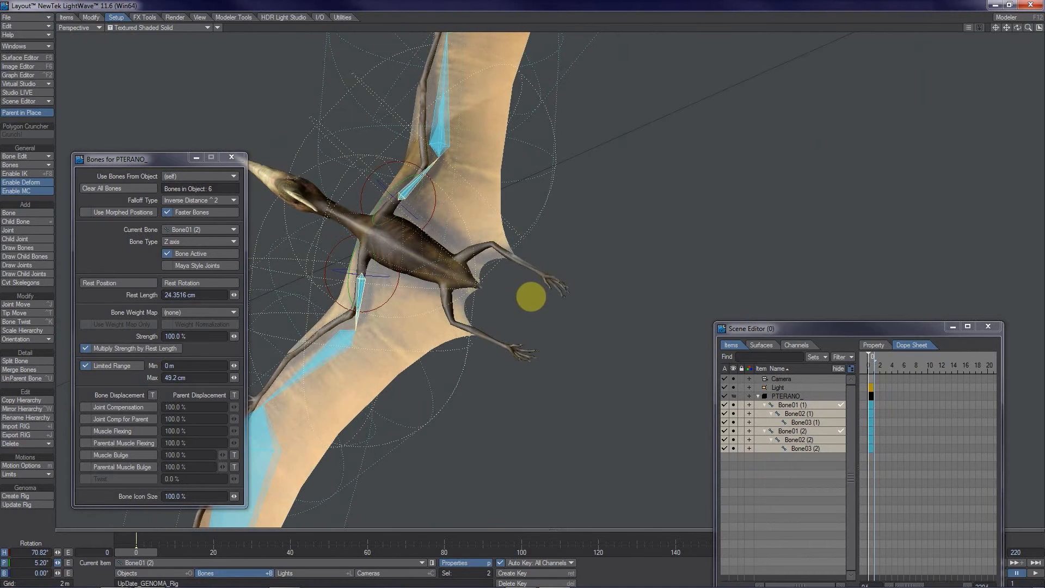
drag(32, 563, 66, 564)
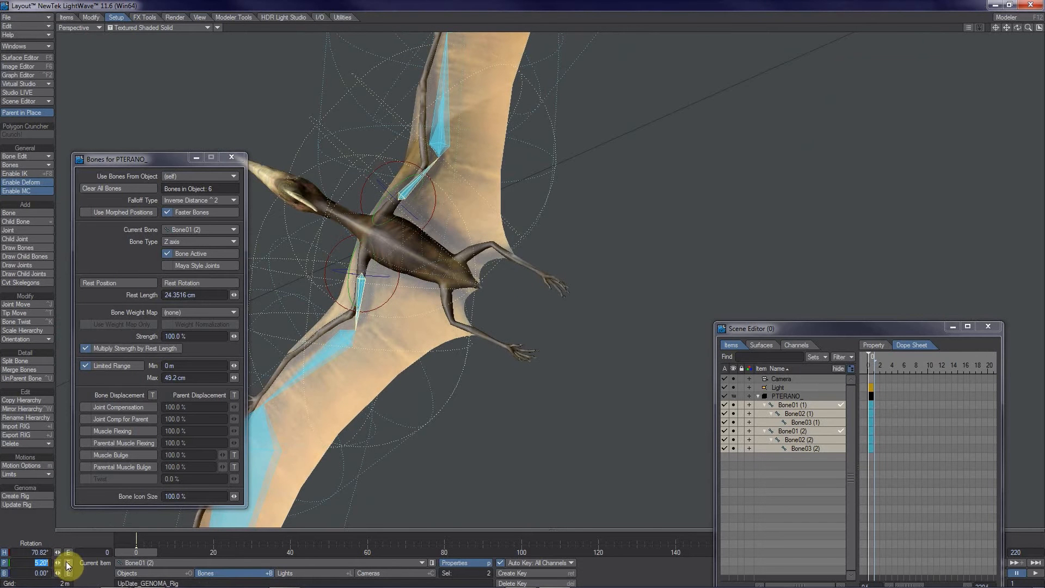
text(0)
key(Tab)
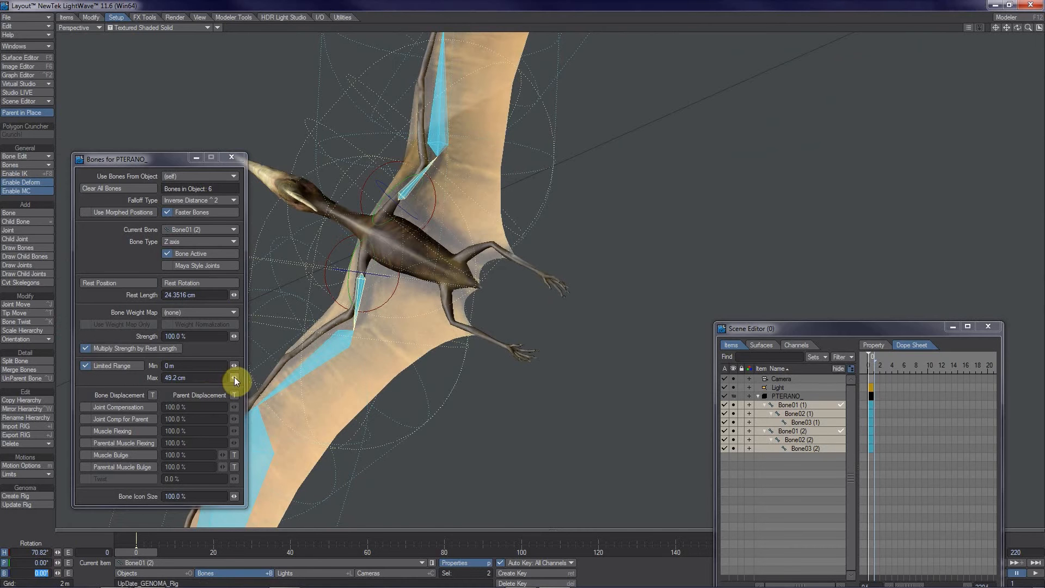
Set the maximum limited range of both inner wing bones to about 26 cm
drag(234, 377, 90, 176)
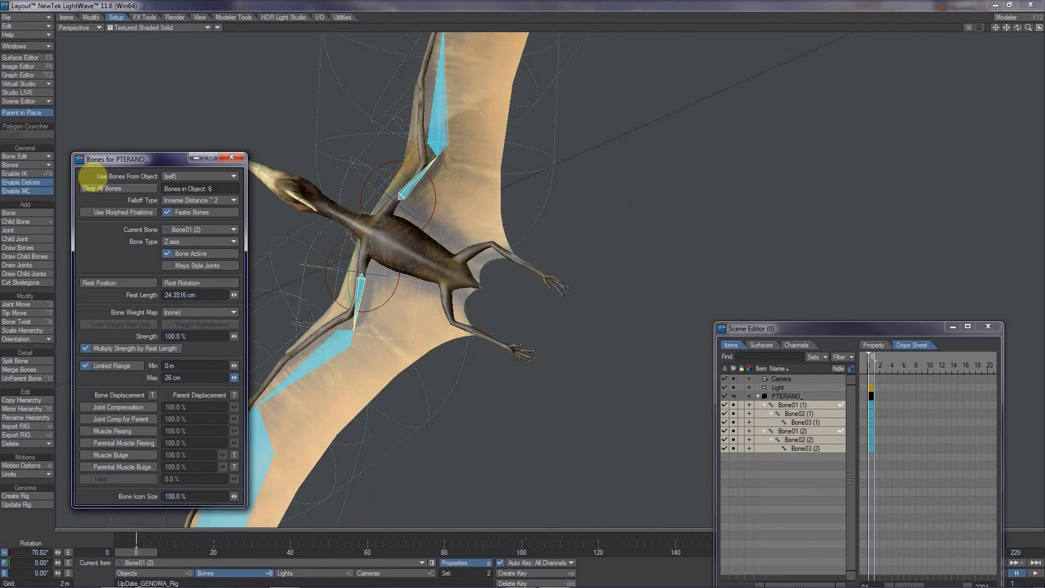
drag(90, 175, 90, 176)
drag(90, 176, 90, 175)
Select the middle wing bones, Bone02 (1) and Bone02 (2), and set their maximum limited range to about 31.4 cm
click(311, 365)
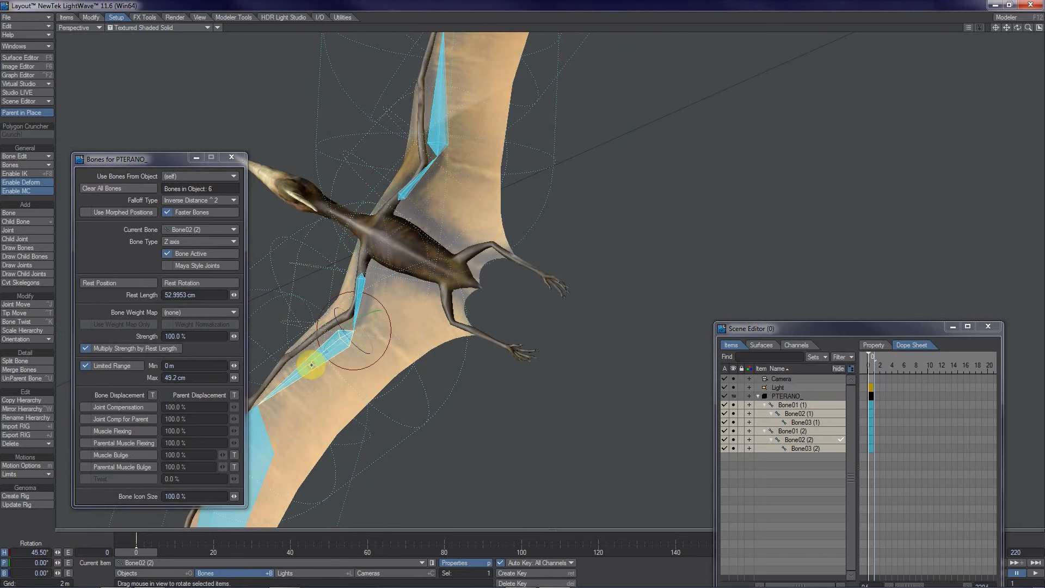
shift+click(438, 116)
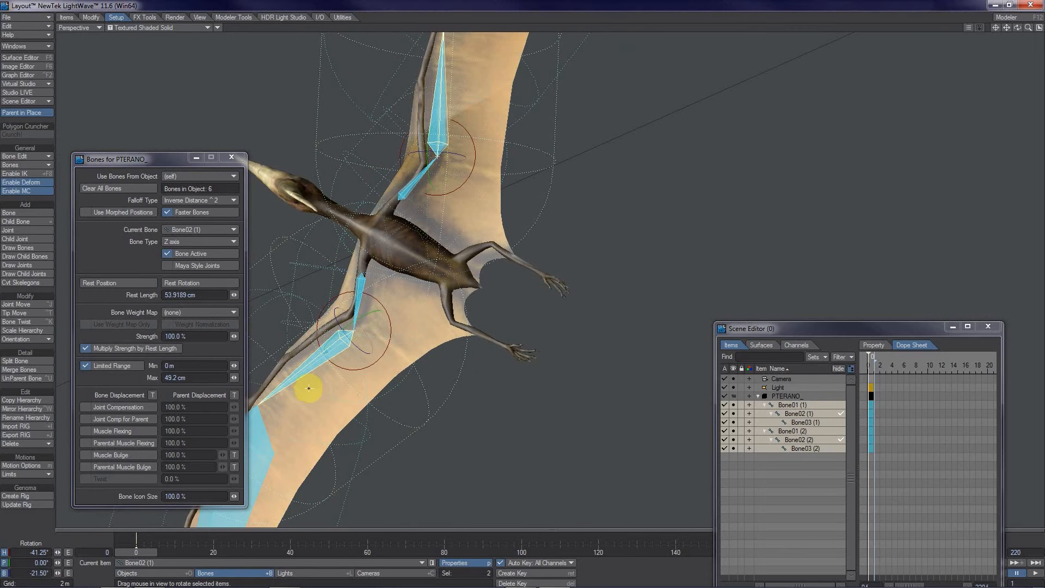
drag(234, 377, 88, 176)
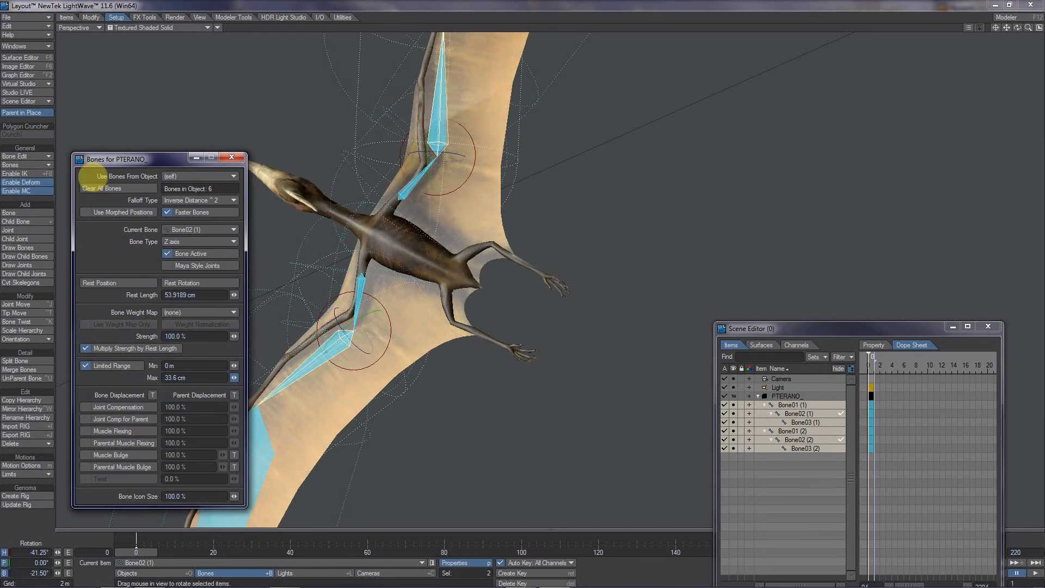
drag(90, 175, 272, 459)
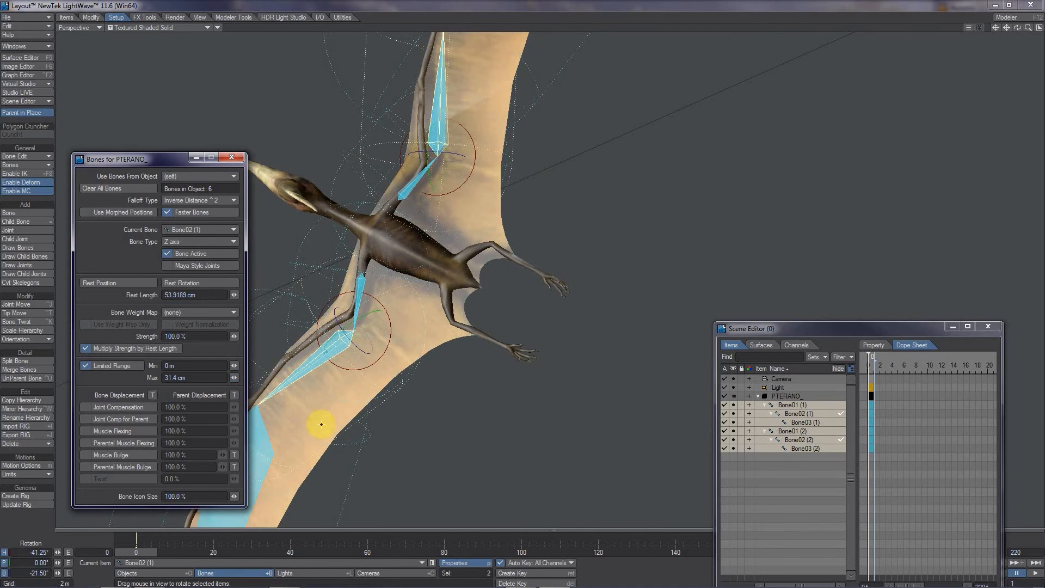
alt+drag(390, 450, 586, 409)
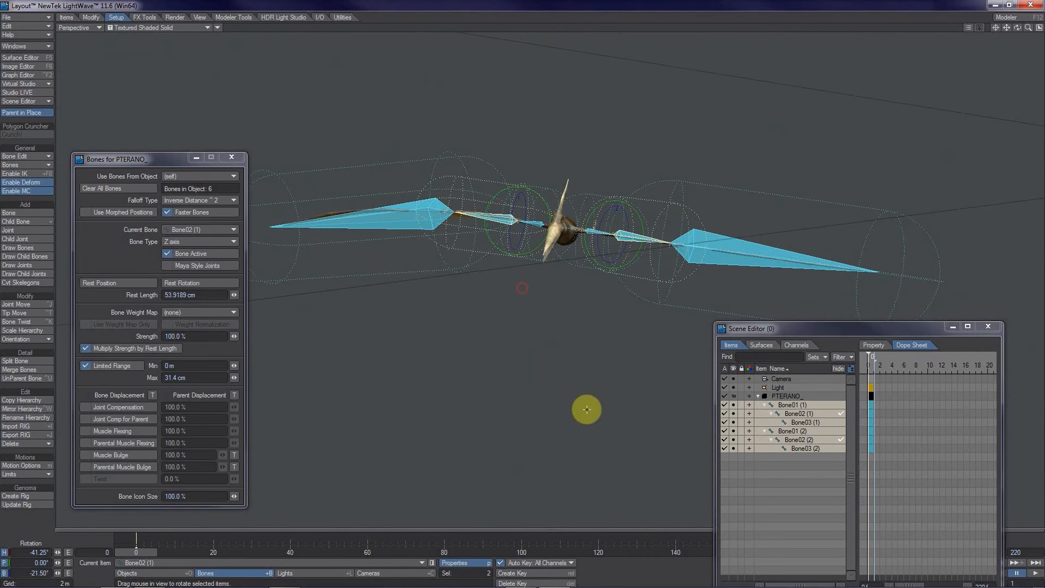
Select all six wing bones, rotate their pitch to -16.00°, and set their strength to about 18.5%
double_click(779, 408)
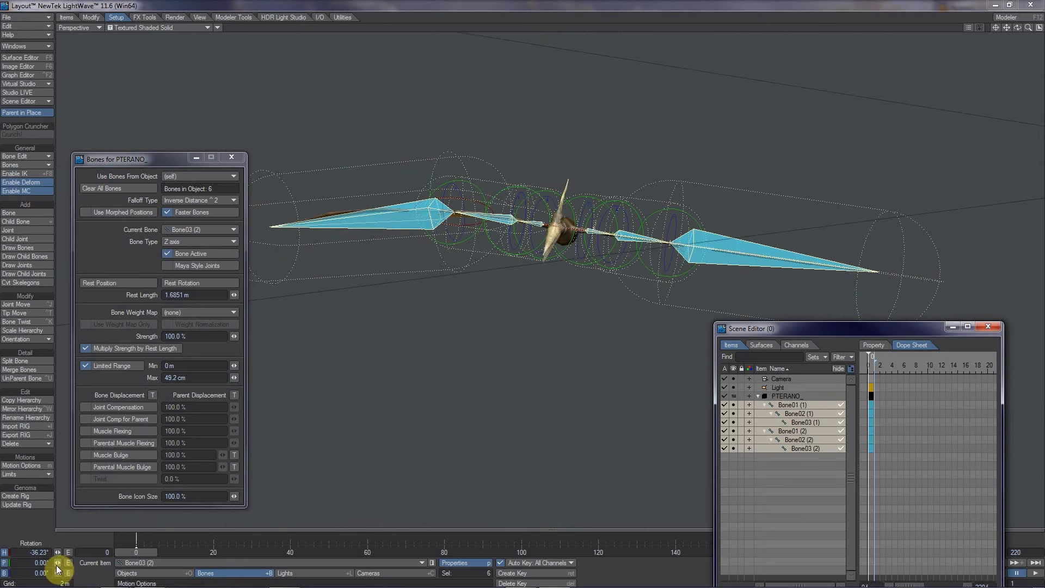
drag(57, 564, 522, 288)
drag(234, 338, 87, 177)
drag(235, 343, 87, 177)
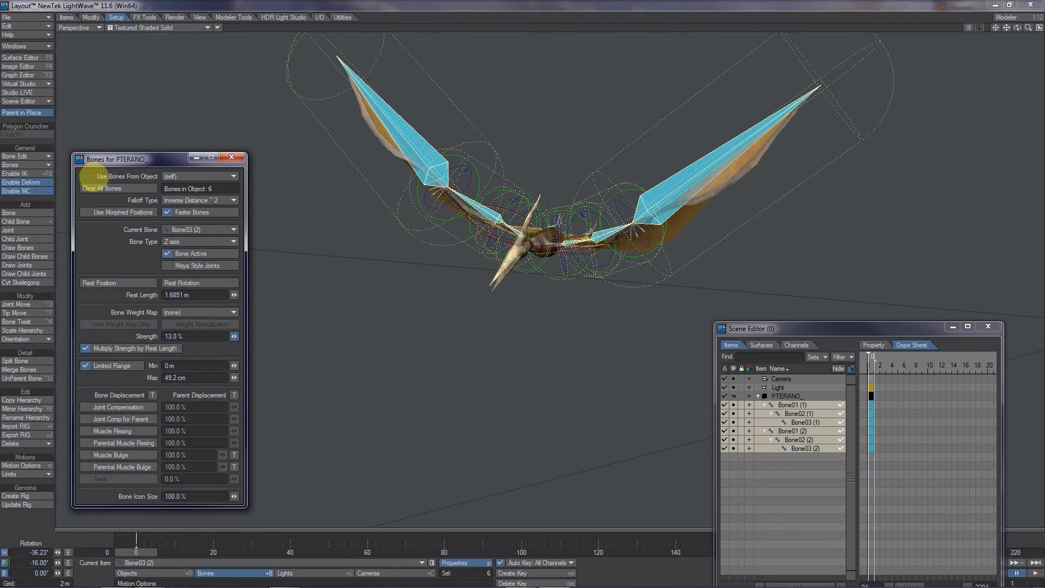
Examine from several angles, including behind and below, how the wing membranes bend around the raised bones
alt+drag(536, 277, 579, 290)
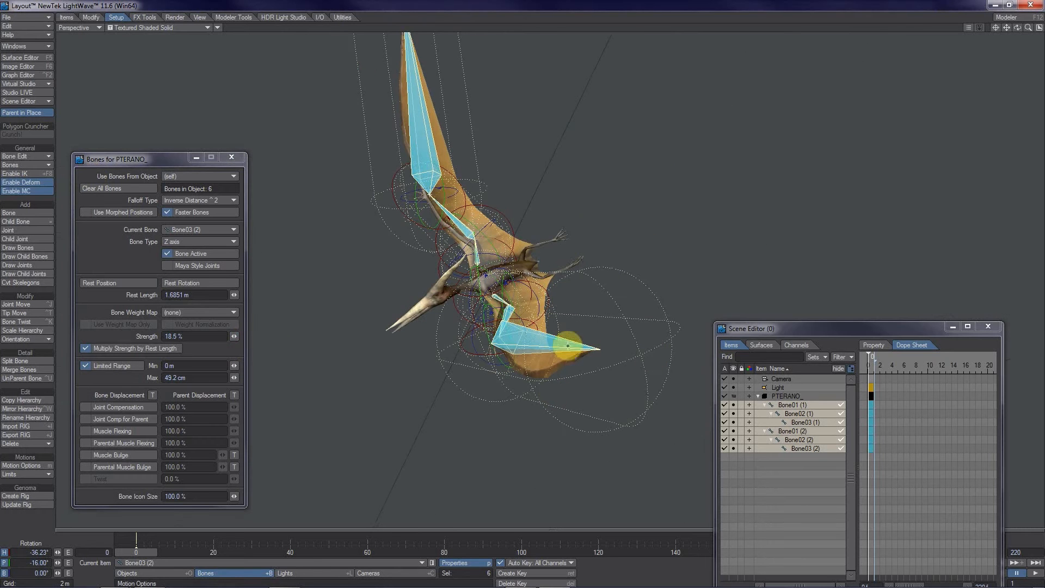
alt+drag(525, 322, 509, 297)
mouse_move(564, 328)
alt+mouse_down()
mouse_move(530, 297)
mouse_move(564, 329)
alt+mouse_up()
alt+drag(606, 285, 531, 297)
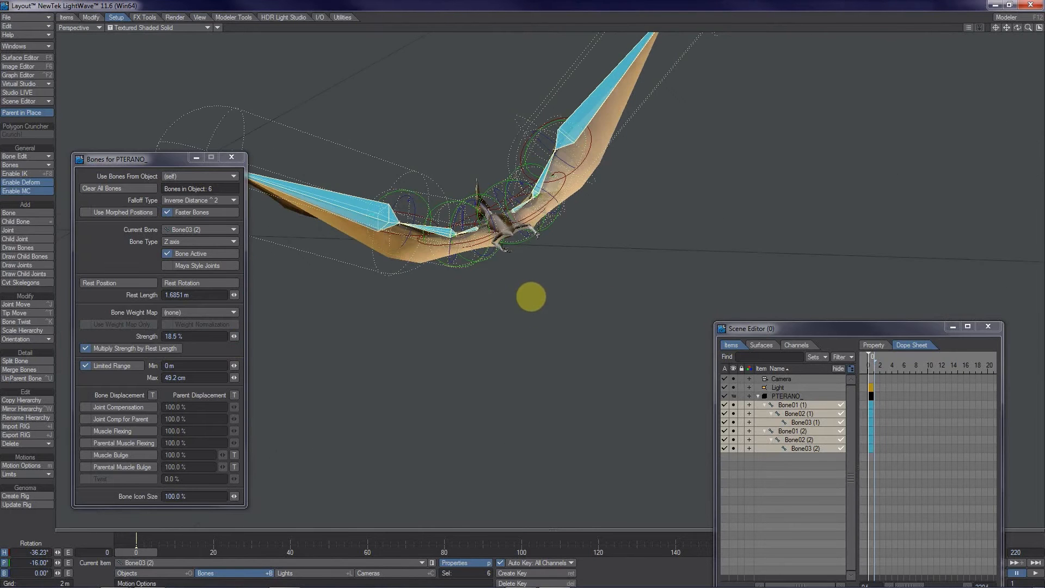
alt+drag(612, 294, 421, 253)
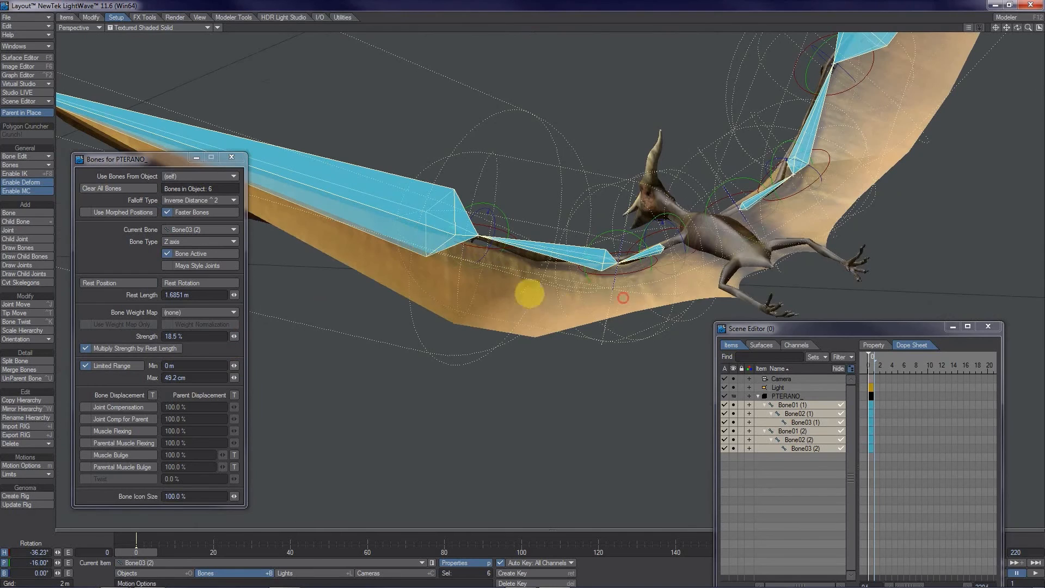
alt+drag(461, 292, 657, 302)
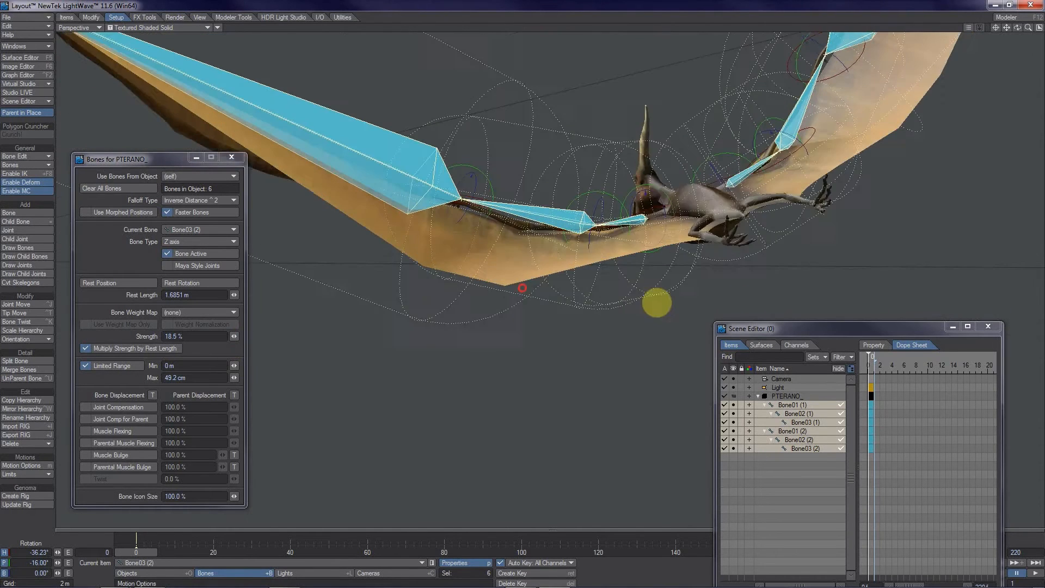
alt+drag(831, 146, 916, 162)
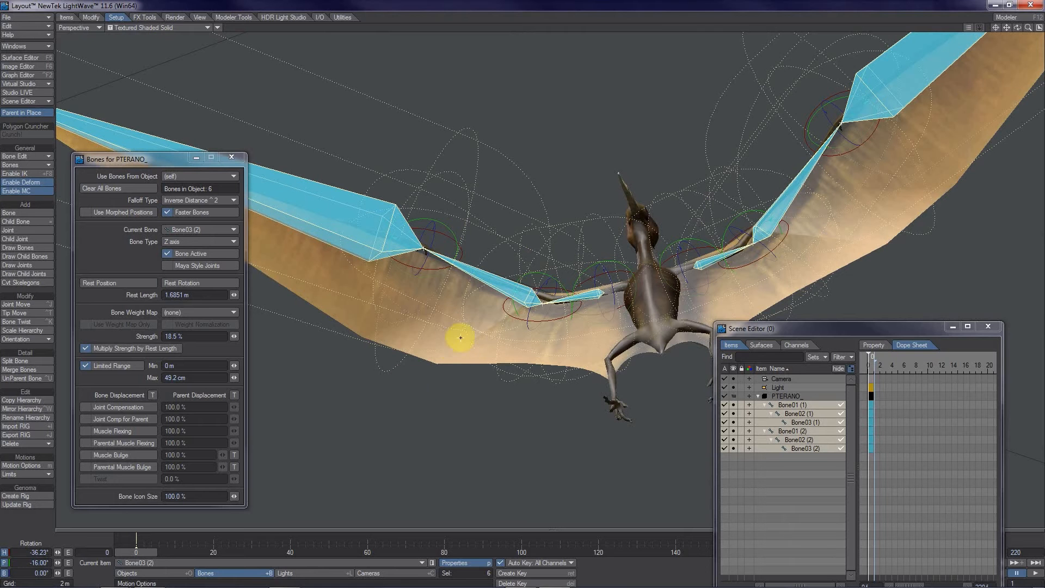
Switch to Modeler and select the membrane polygons of one wing
mouse_move(630, 584)
click(522, 557)
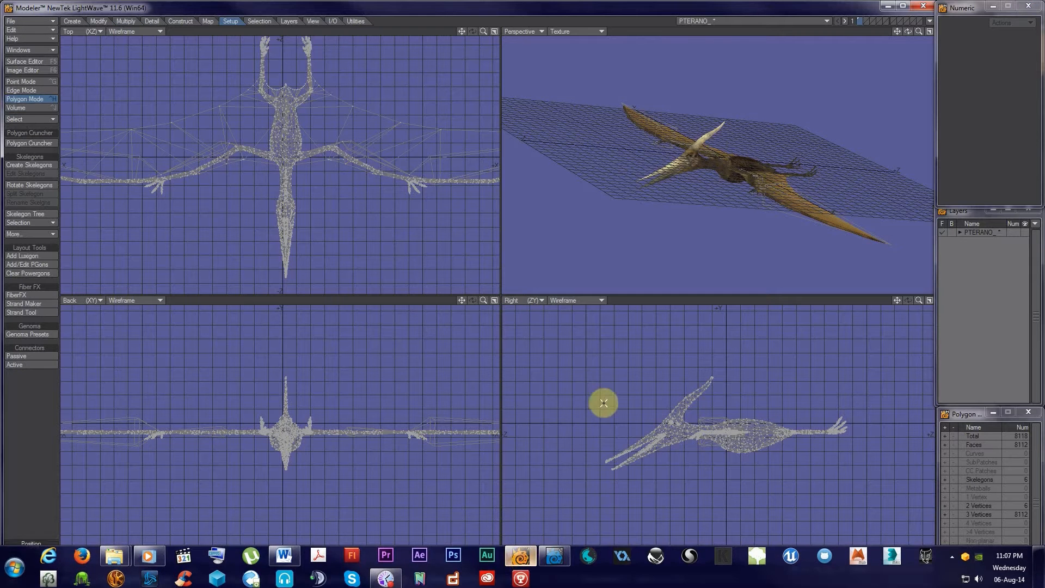
scroll(298, 224, up, 3)
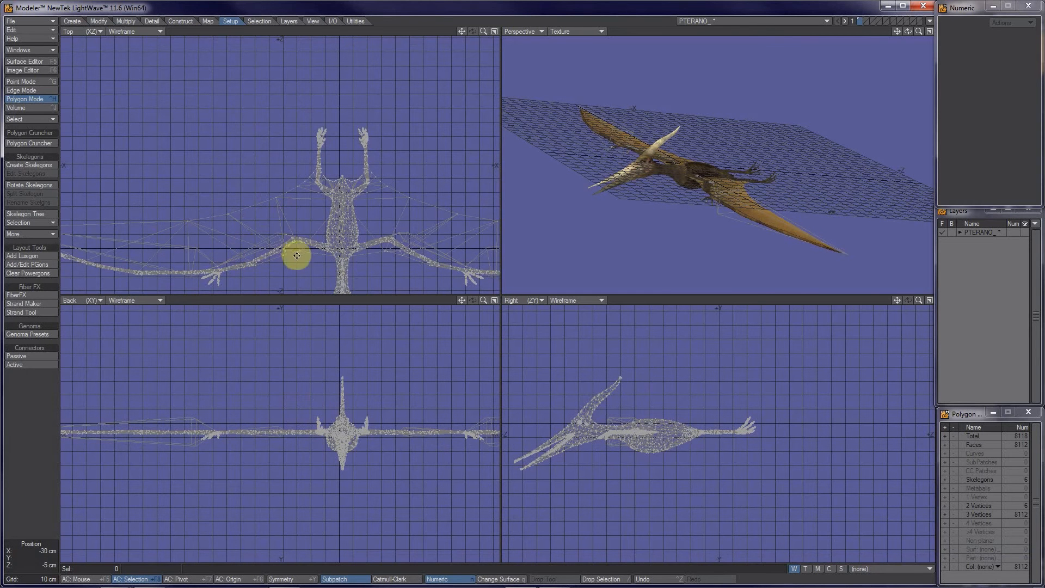
alt+drag(296, 255, 268, 223)
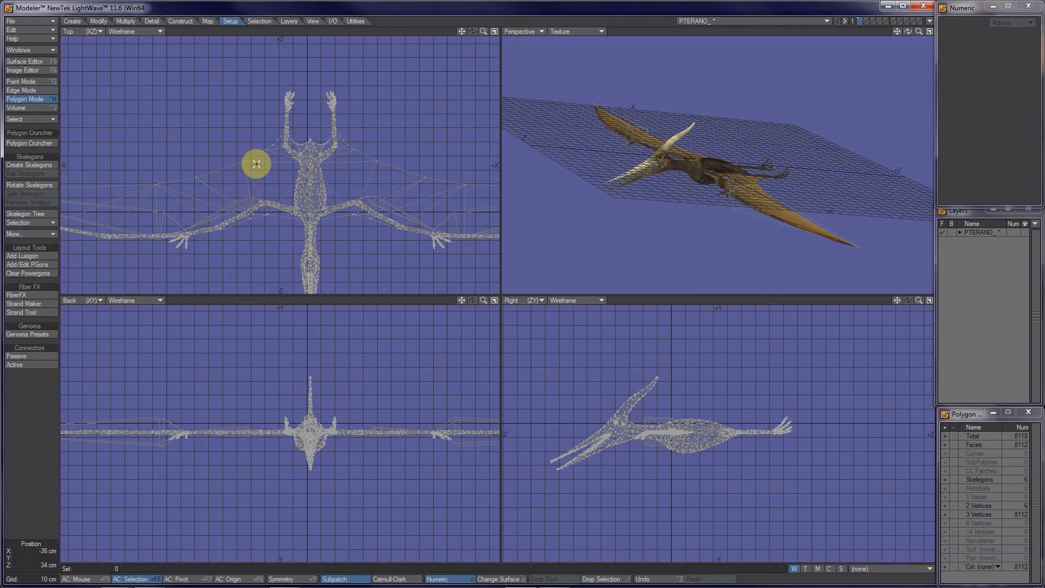
mouse_move(256, 147)
mouse_down()
mouse_move(257, 168)
mouse_move(186, 198)
mouse_move(110, 198)
mouse_up()
click(108, 212)
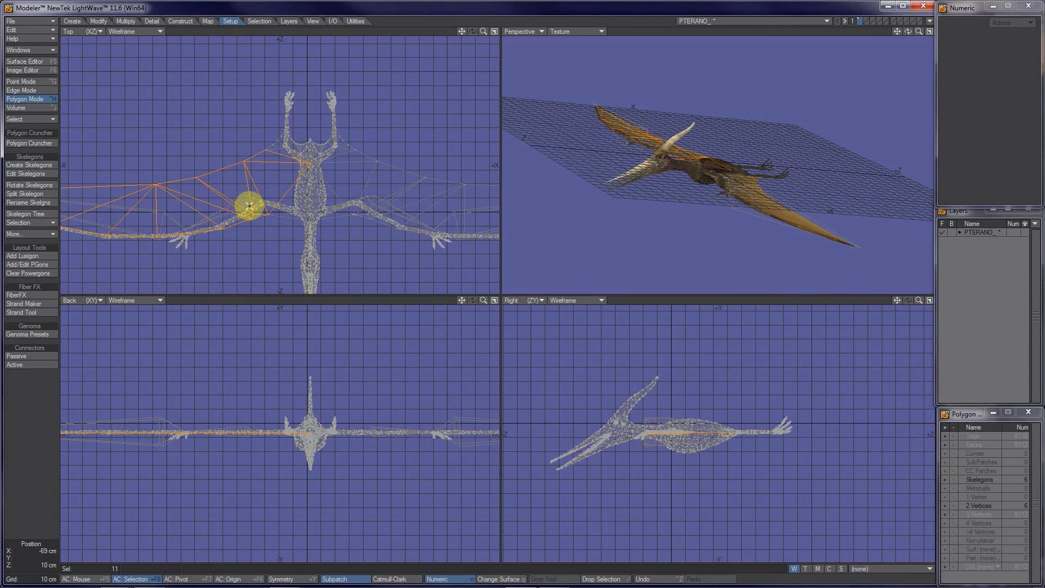
alt+shift+drag(271, 217, 376, 217)
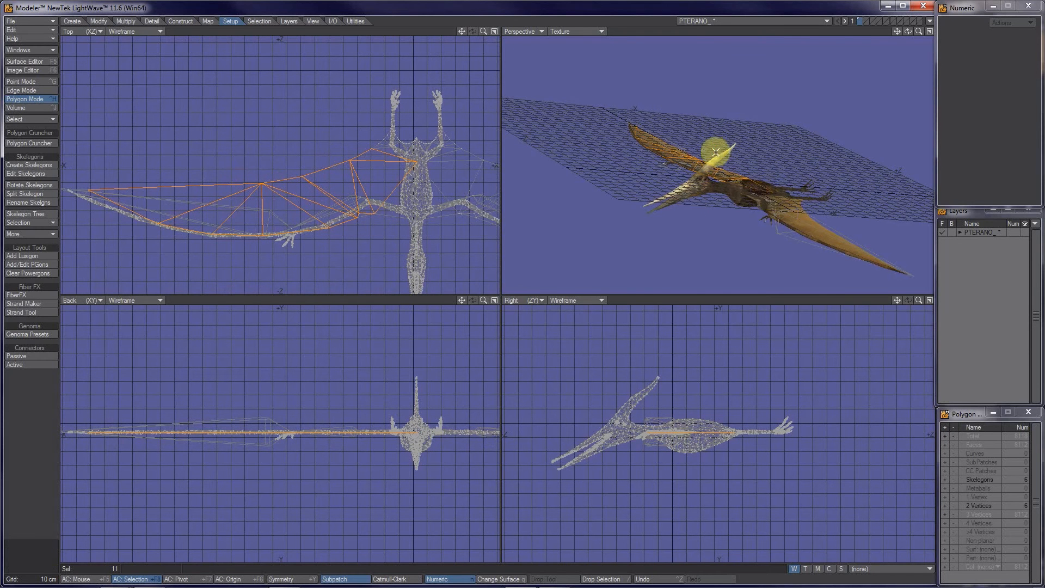
alt+drag(671, 223, 497, 226)
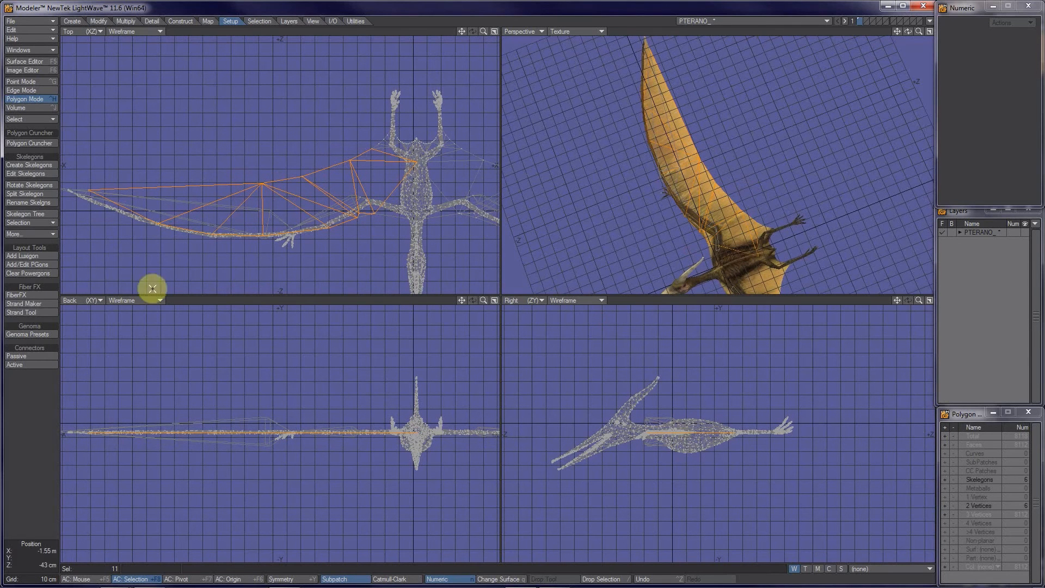
Review the available subdivision commands, such as Knife and Triple, against the sparse mesh of the selected wing membrane
click(98, 21)
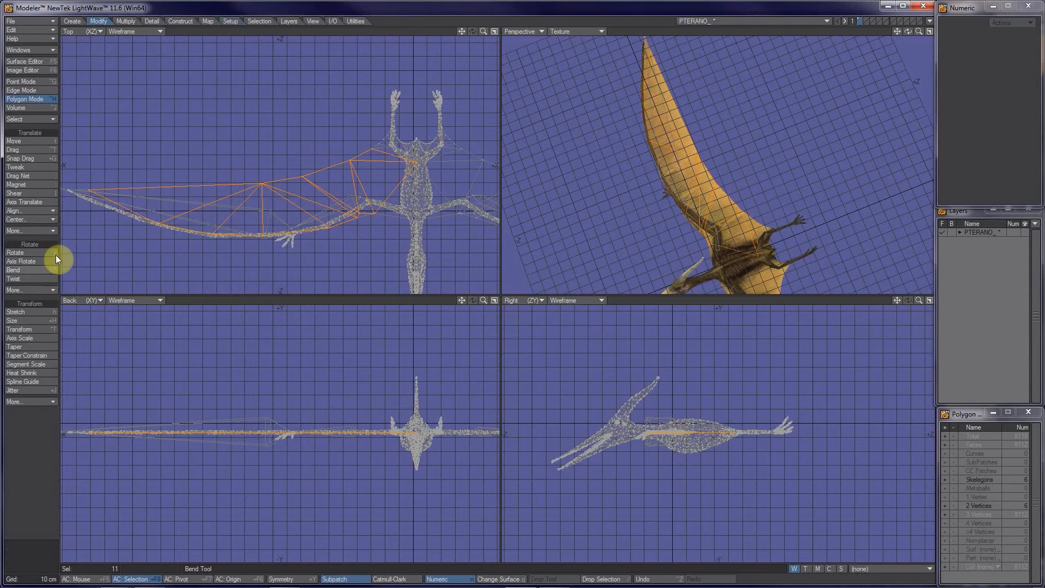
click(125, 22)
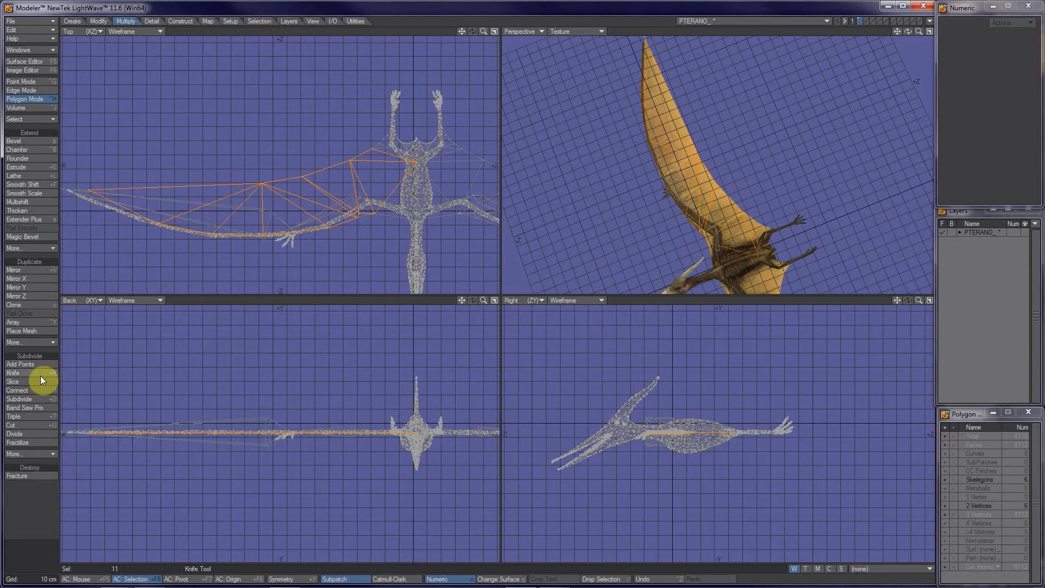
click(25, 416)
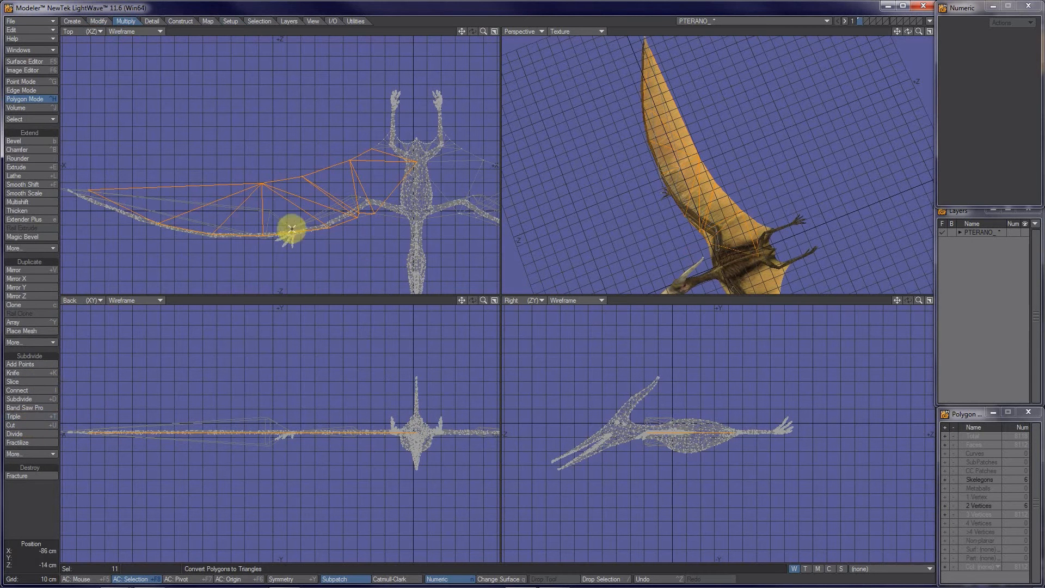
mouse_move(302, 237)
alt+mouse_down()
mouse_move(402, 193)
mouse_move(343, 242)
mouse_move(313, 248)
alt+mouse_up()
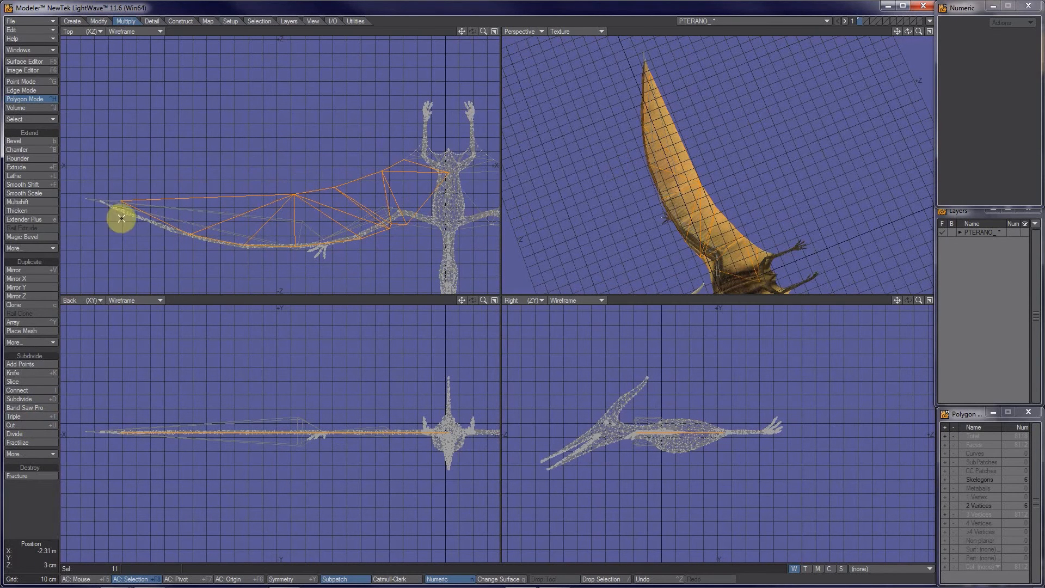
alt+drag(408, 238, 288, 263)
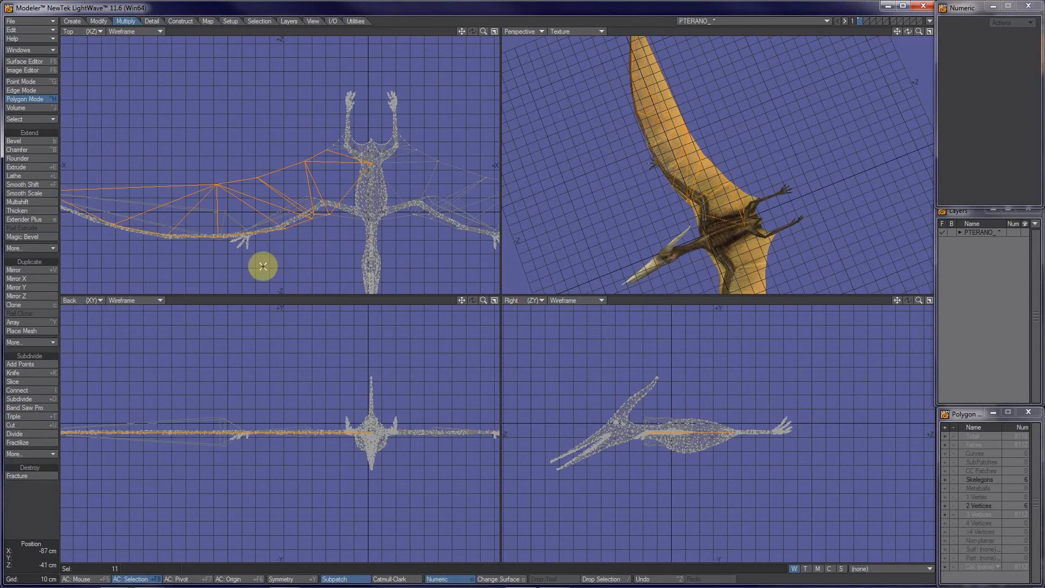
alt+drag(281, 259, 327, 265)
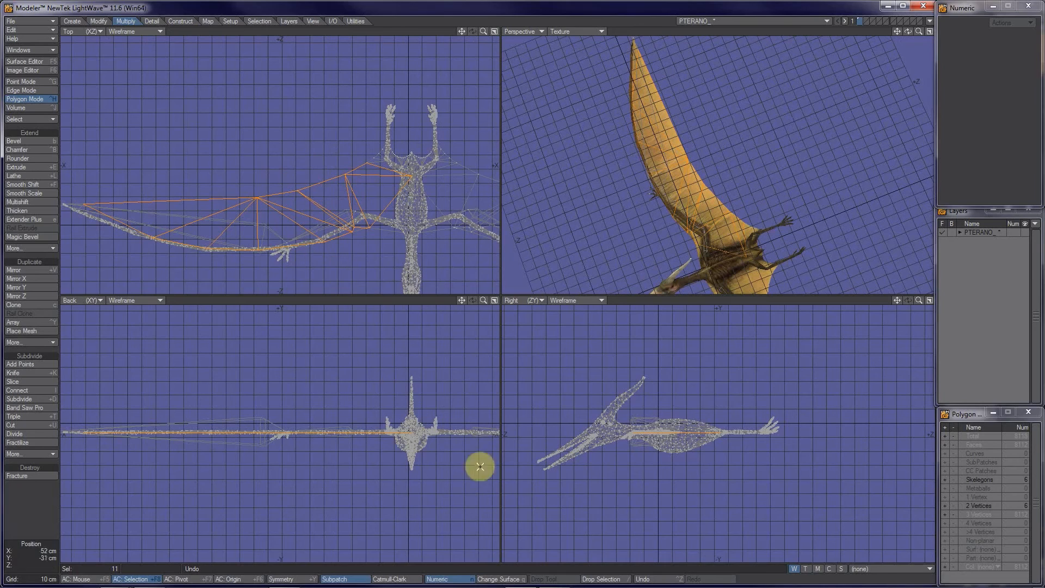
Switch back to Layout and set the pitch of all six wing bones to -12.40°
click(554, 553)
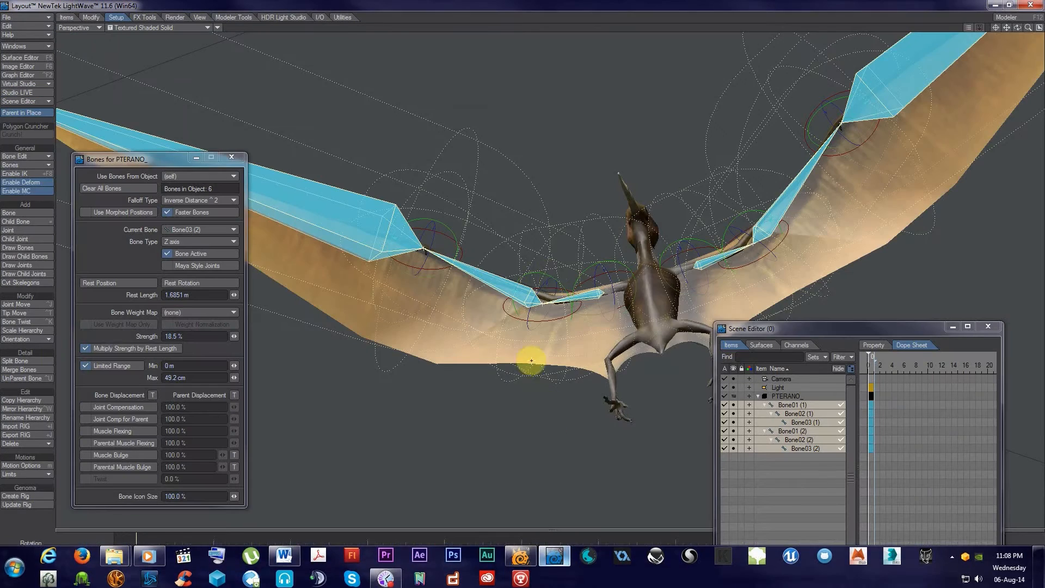
alt+drag(523, 289, 552, 310)
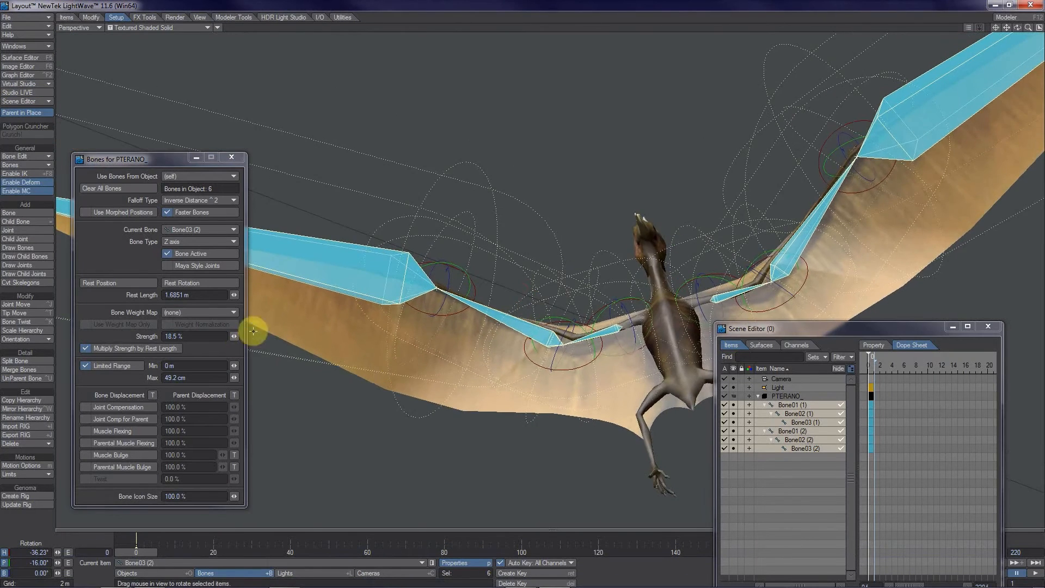
alt+drag(471, 417, 531, 297)
alt+drag(459, 377, 531, 297)
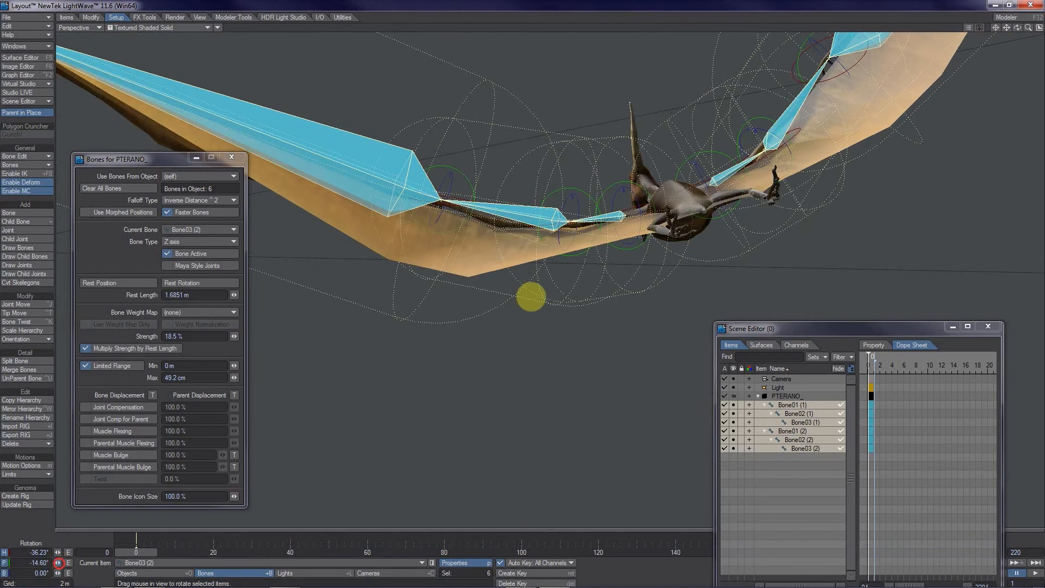
drag(58, 563, 531, 297)
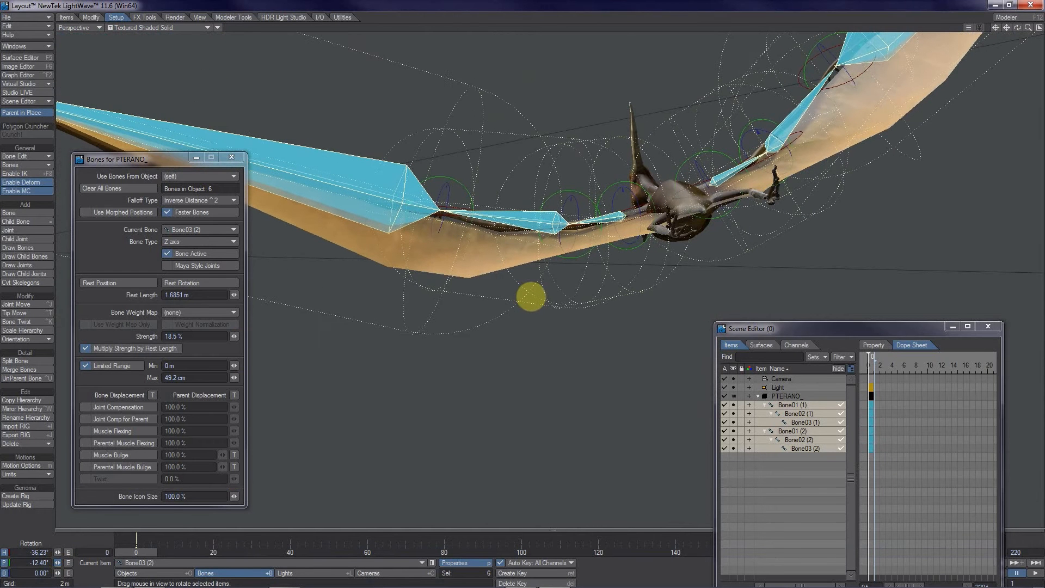
Select the outer wing bones, Bone03 (1) and Bone03 (2), and set their pitch to -24.60°
click(350, 198)
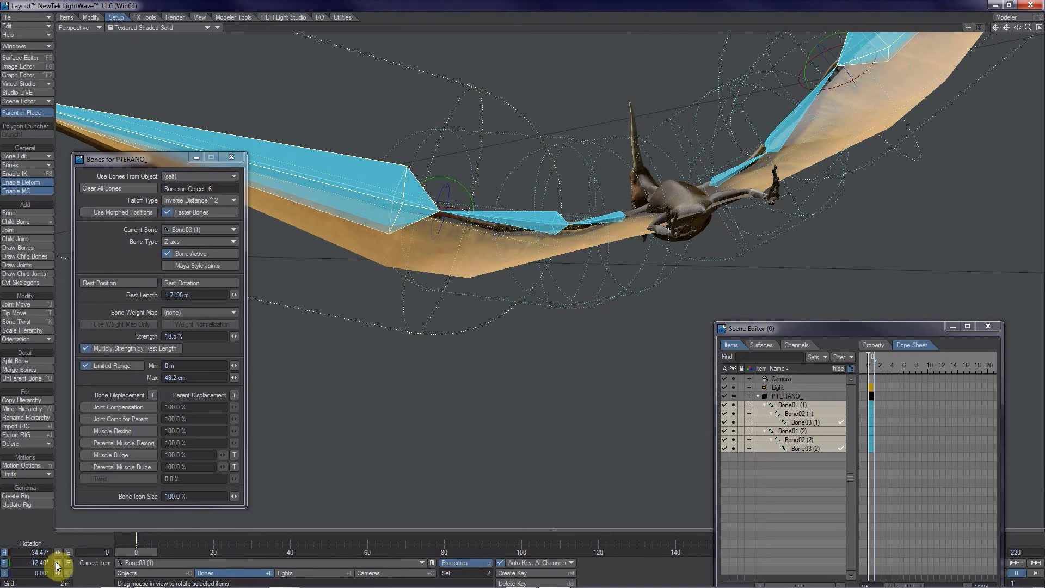
drag(57, 566, 522, 288)
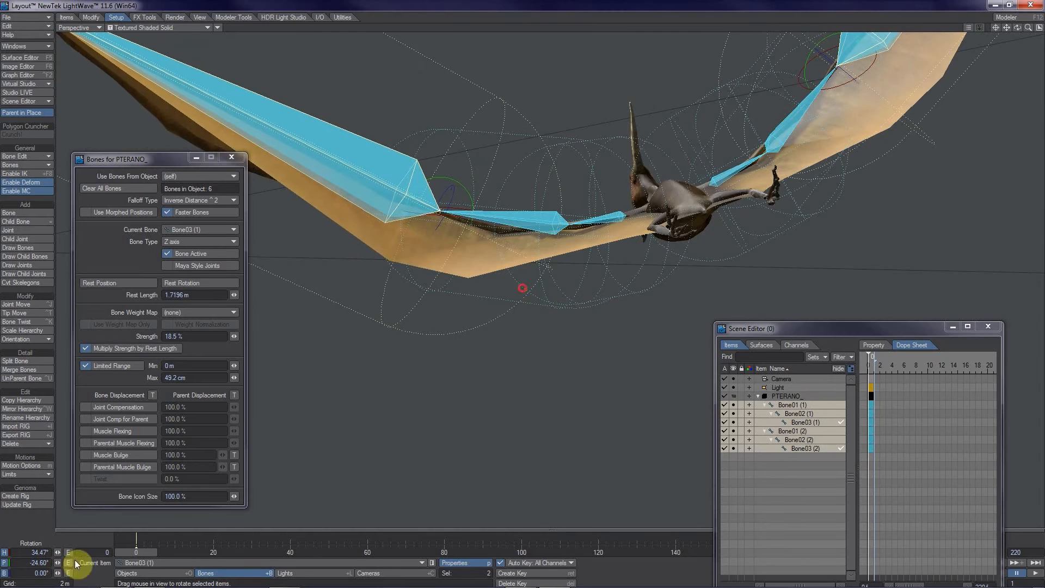
alt+drag(483, 364, 545, 281)
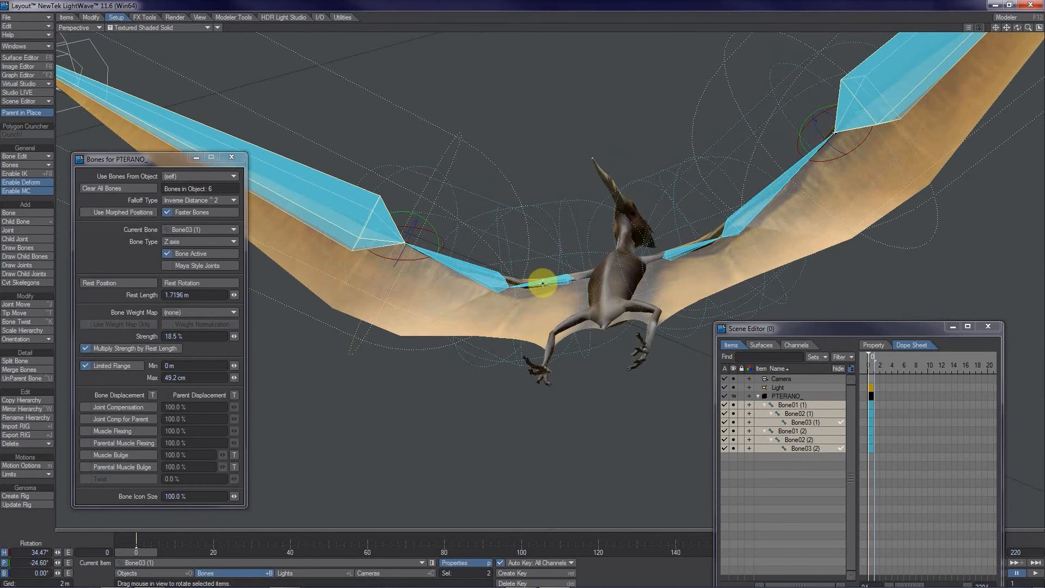
Select the inner wing bones, Bone01 (1) and Bone01 (2), and adjust their pitch slightly
click(542, 283)
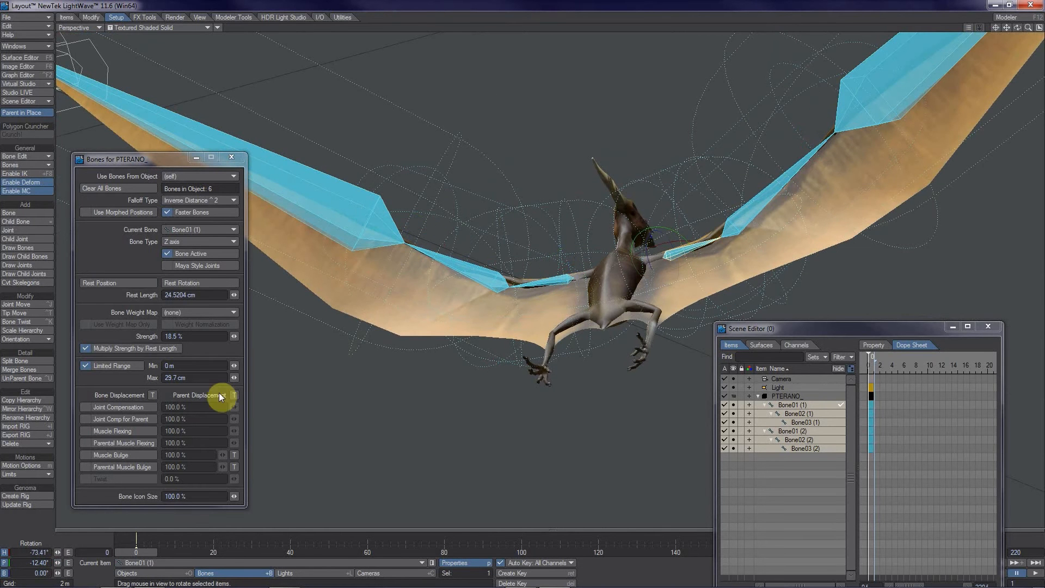
shift+click(555, 281)
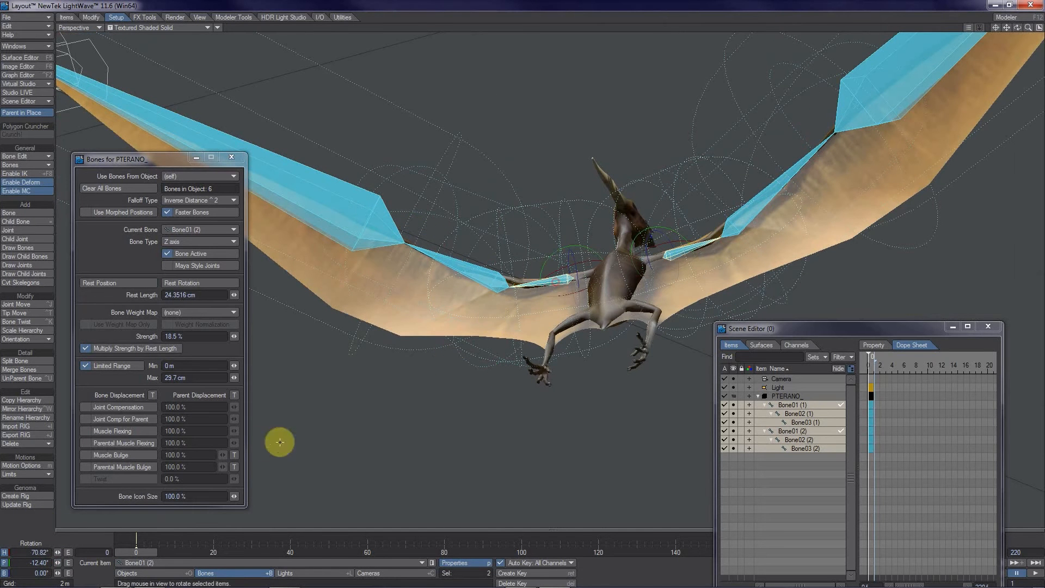
drag(56, 562, 49, 562)
Select the middle wing bones, Bone02 (1) and Bone02 (2), and set their pitch to -14.60°
click(453, 259)
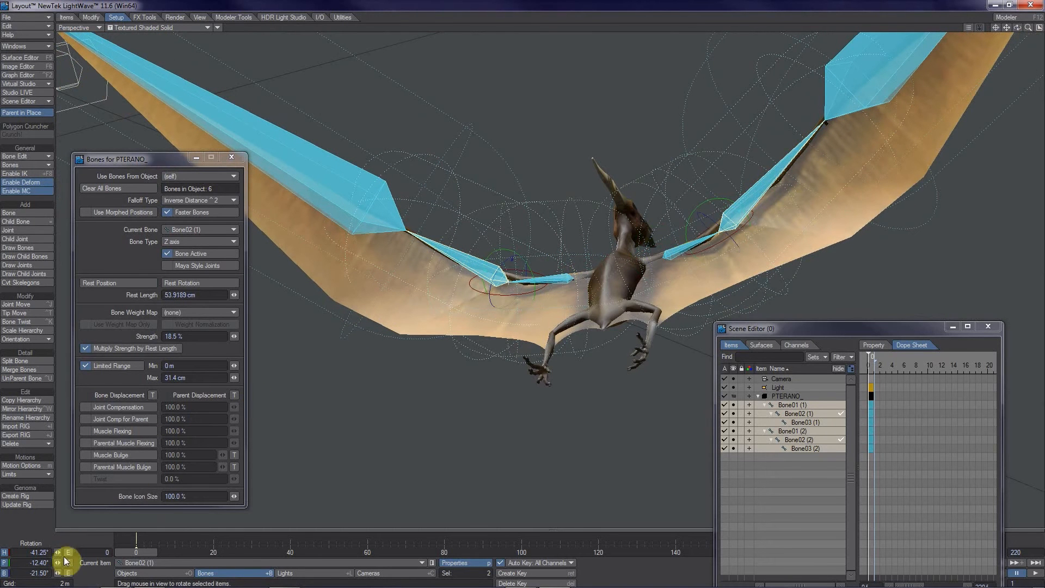
drag(58, 566, 532, 298)
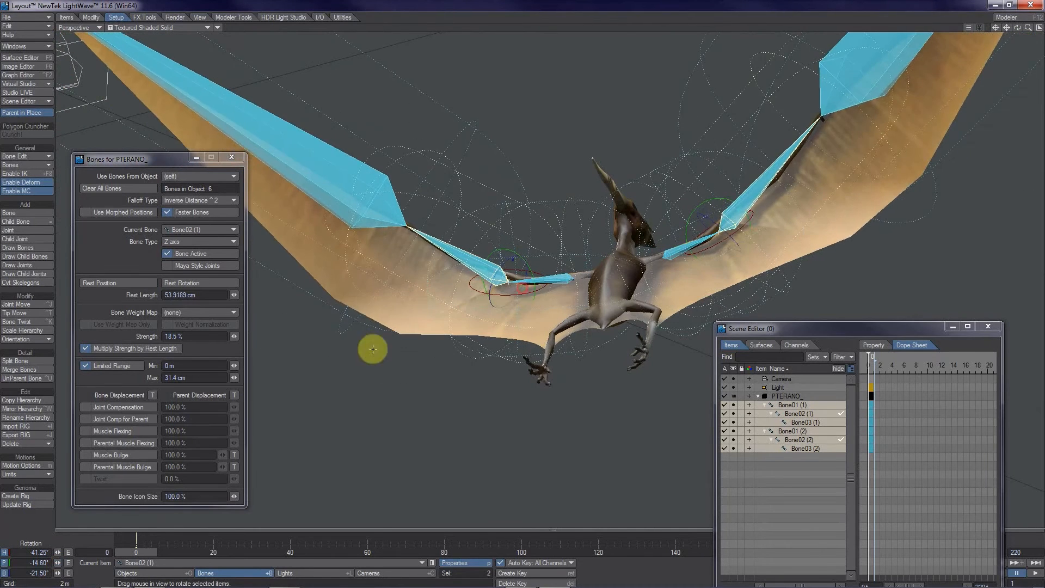
alt+drag(335, 388, 534, 299)
click(232, 320)
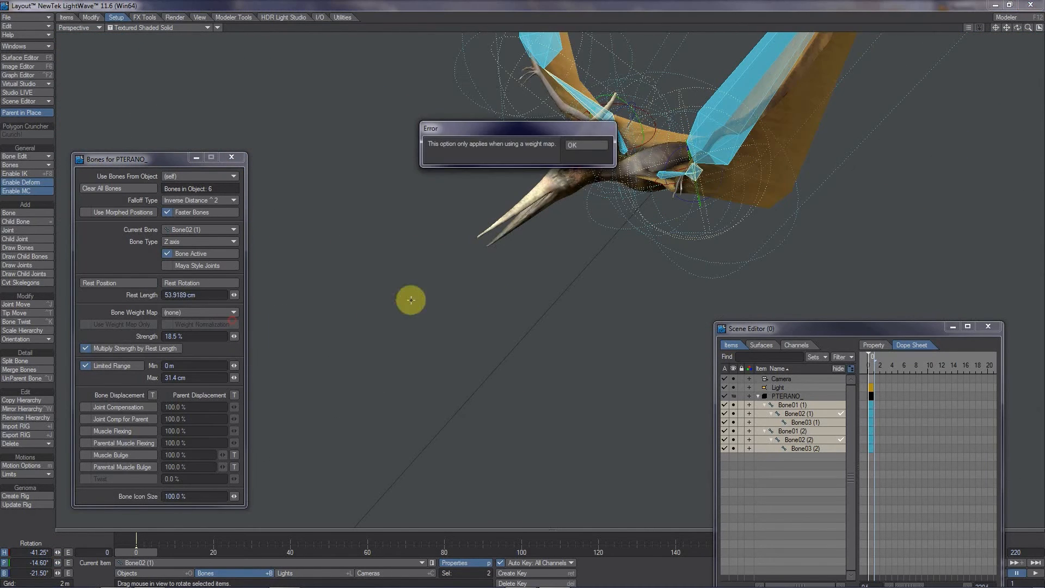
click(580, 145)
alt+drag(580, 145, 529, 296)
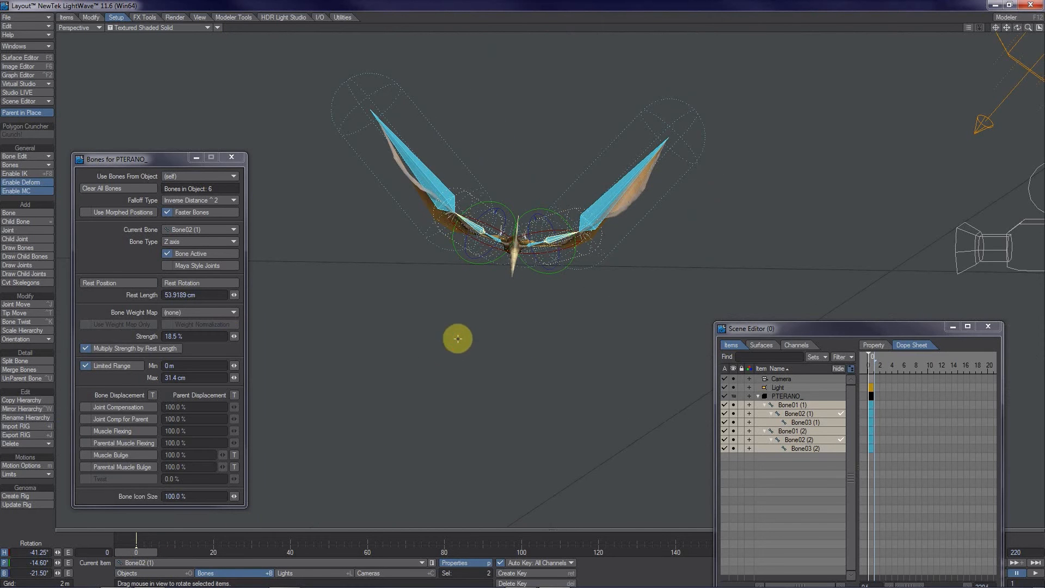
Test-rotate the middle wing bones' pitch to 8.70° and back to -14.60° to check the flapping motion
alt+drag(458, 338, 532, 296)
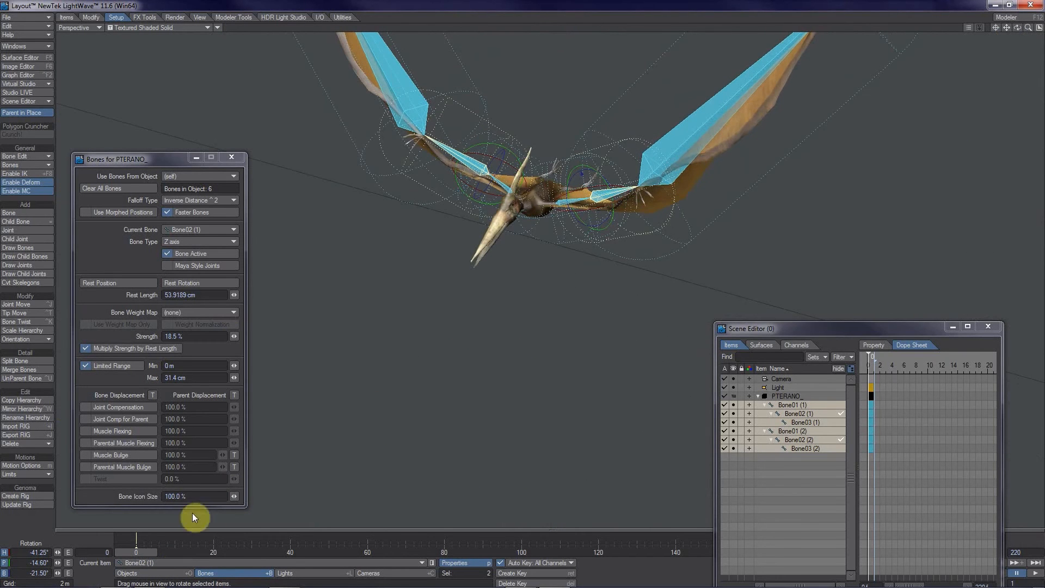
alt+drag(461, 338, 471, 408)
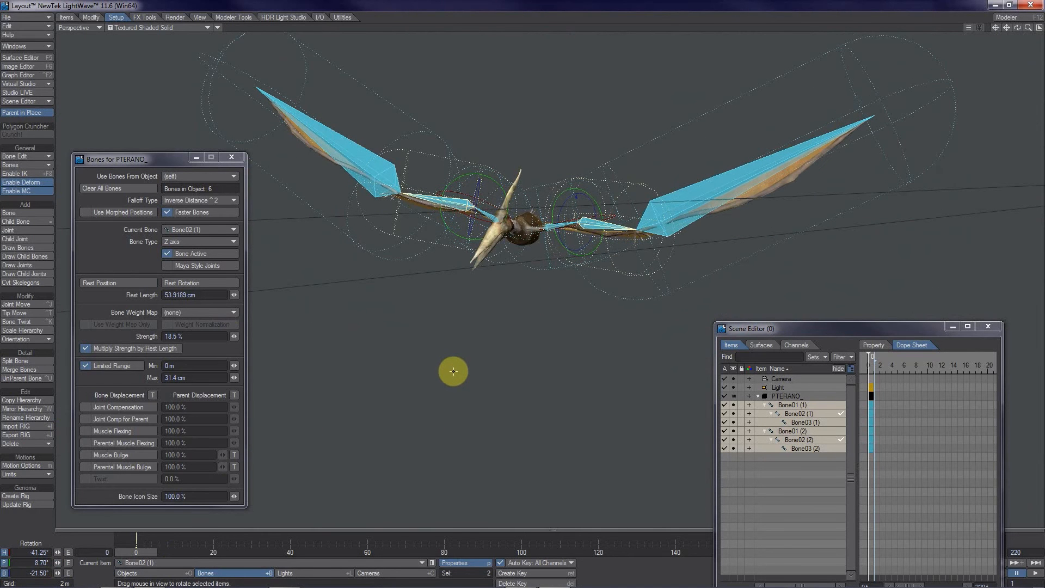
drag(453, 371, 453, 371)
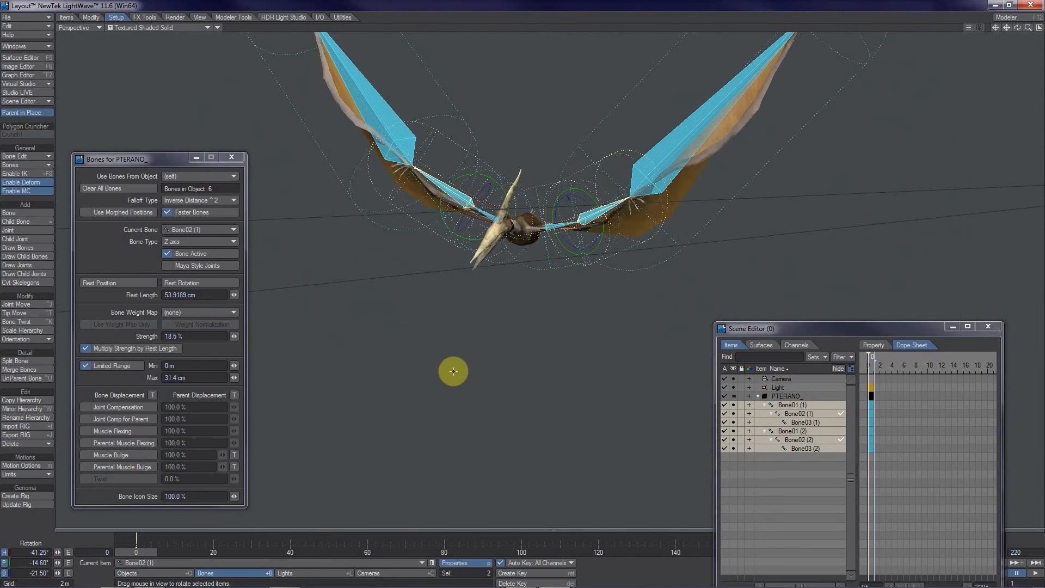
Select all six wing bones, test-rotate their pitch to 10.10°, and reset the pitch to 0°
double_click(803, 419)
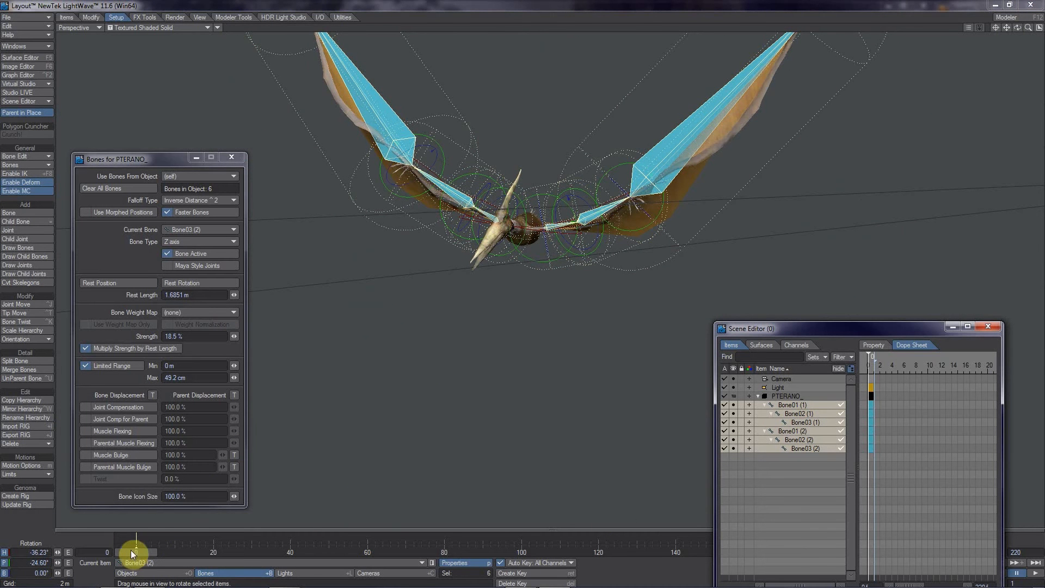
drag(59, 568, 571, 232)
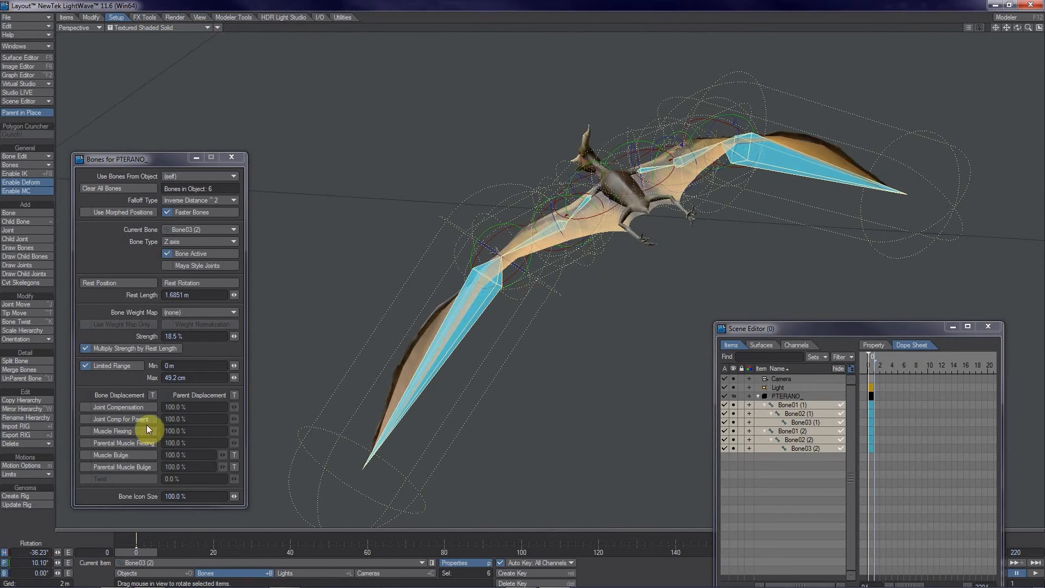
click(24, 562)
key(Tab)
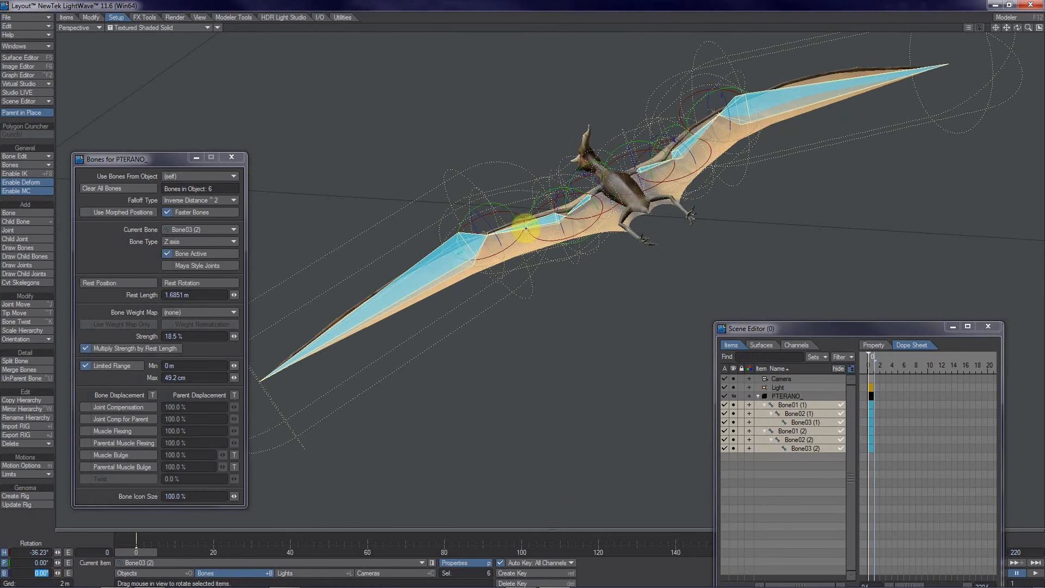
Select the middle wing bones, Bone02 (1) and Bone02 (2), and set their maximum limited range to 37.9 cm
click(534, 221)
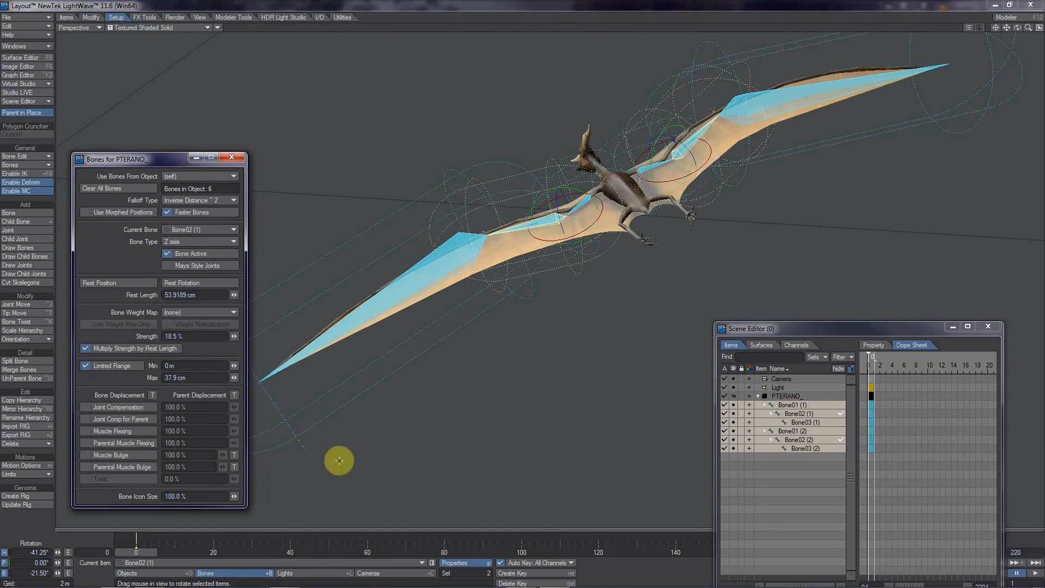
click(770, 431)
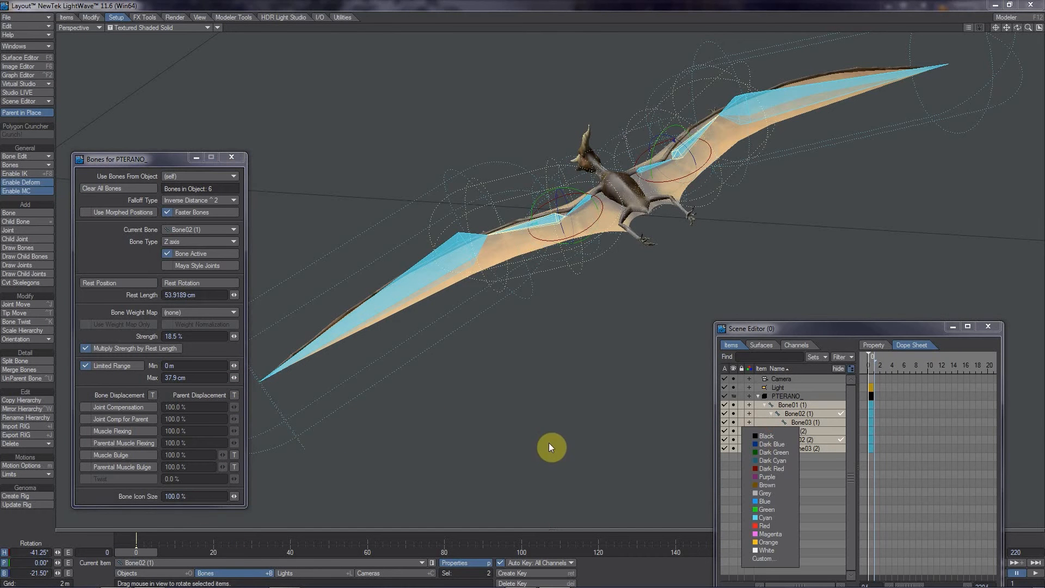
click(821, 420)
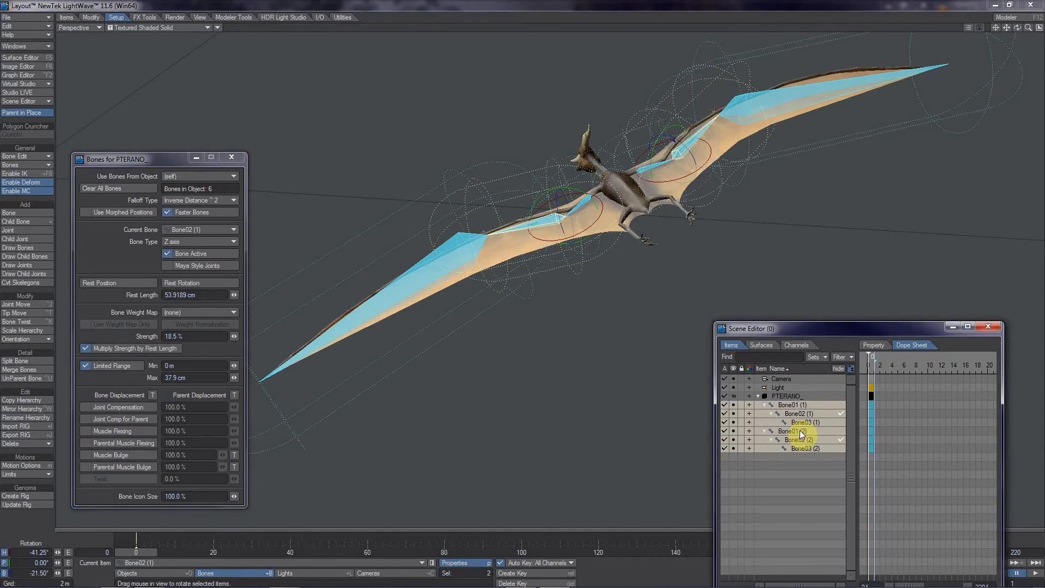
Test-rotate all six wing bones' pitch to 6.90° and 5.30° to check the deformation, and reset it to 0°
double_click(800, 429)
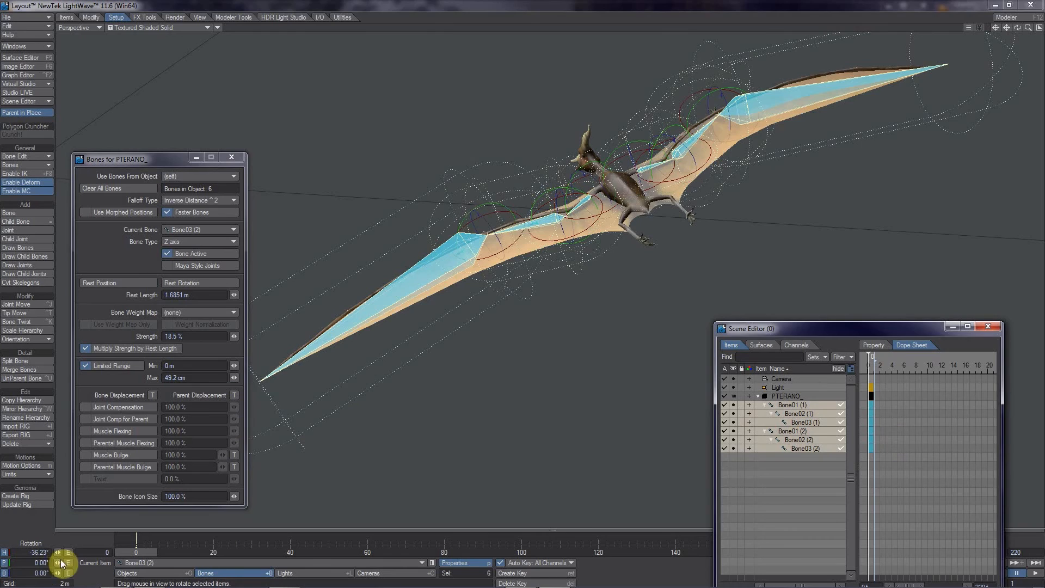
drag(58, 563, 531, 296)
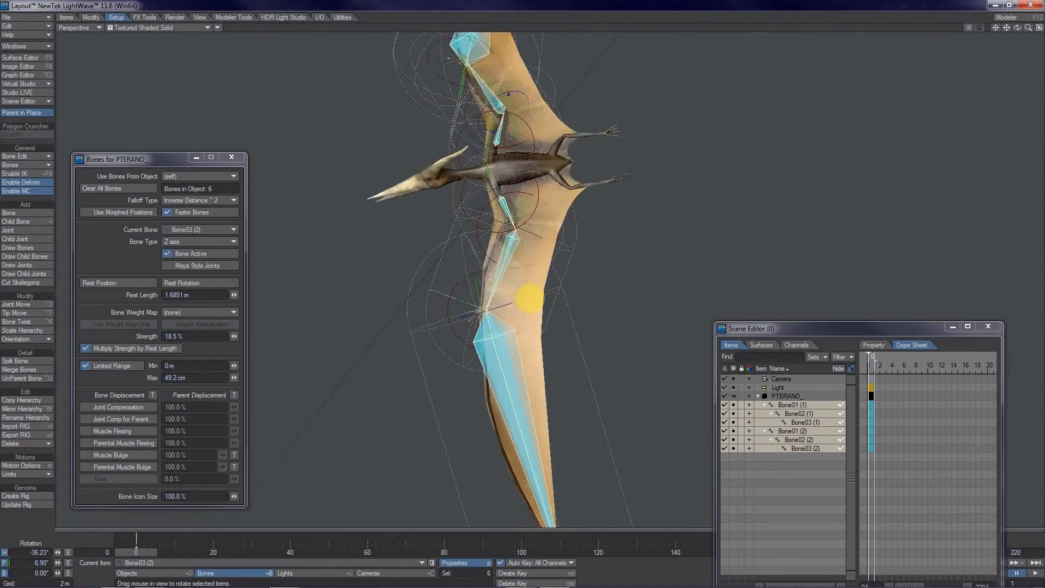
alt+drag(532, 297, 521, 287)
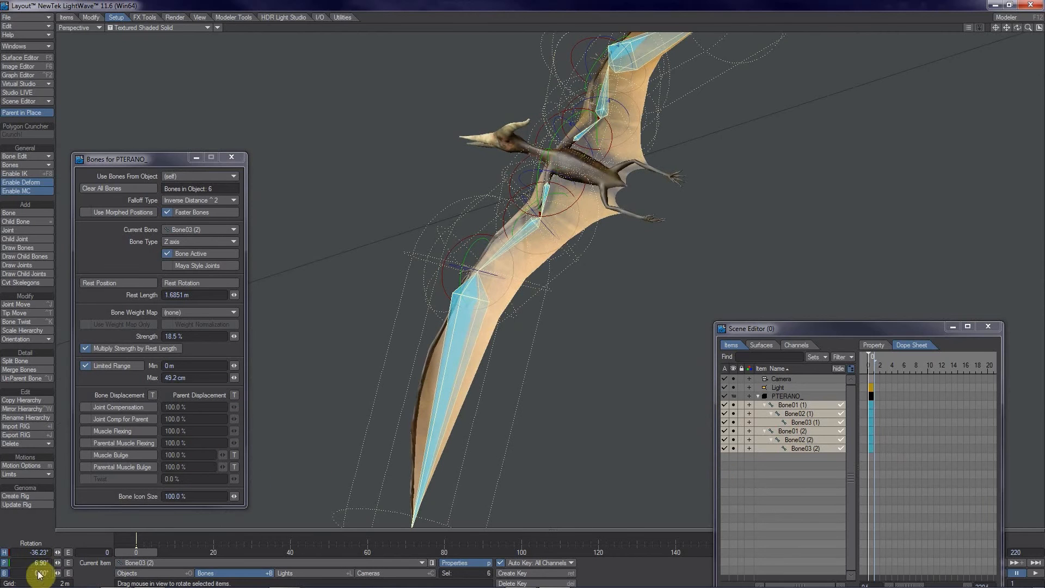
drag(531, 295, 532, 296)
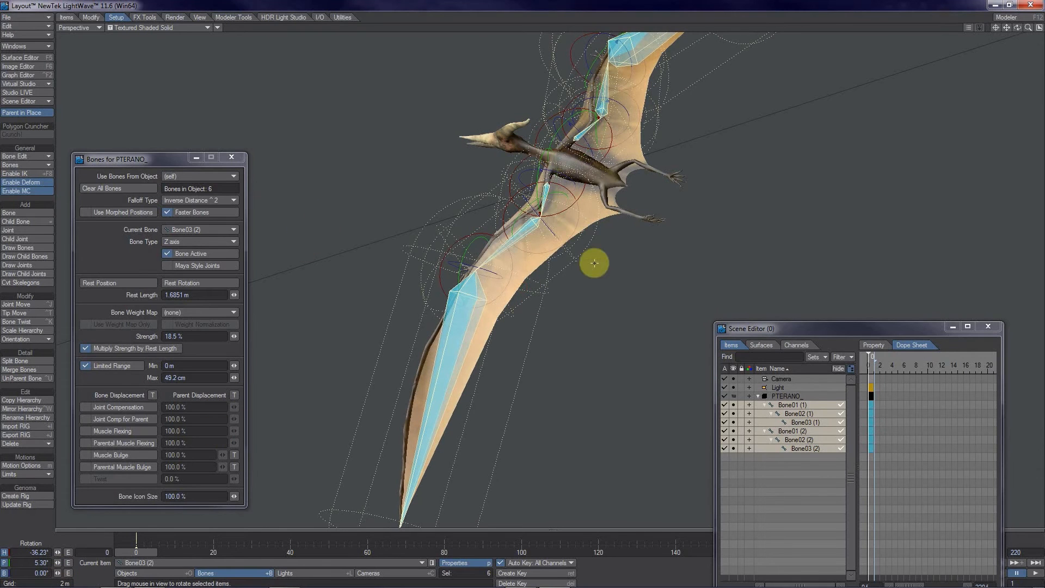
click(28, 558)
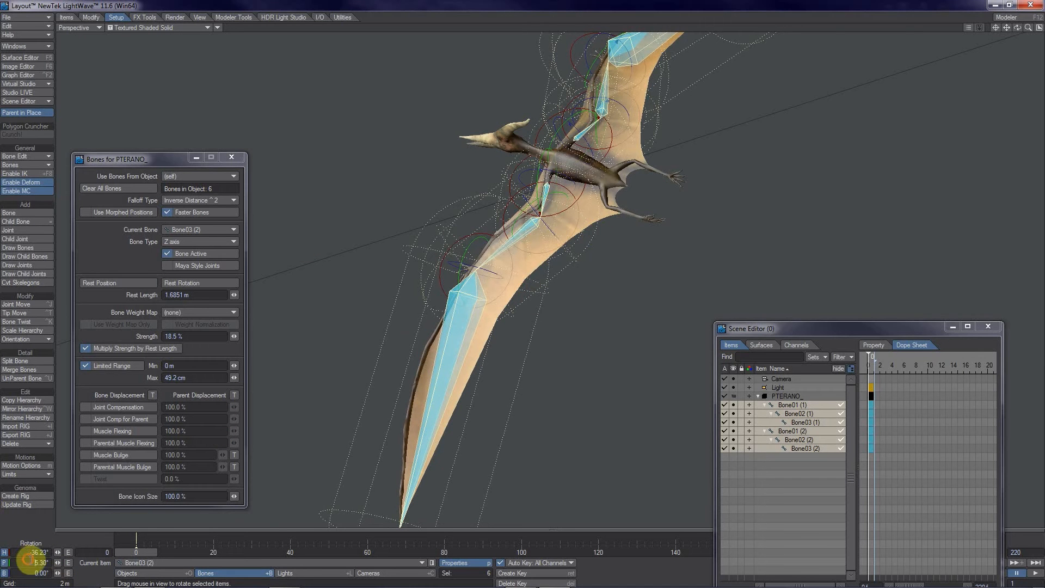
text(0)
key(Tab)
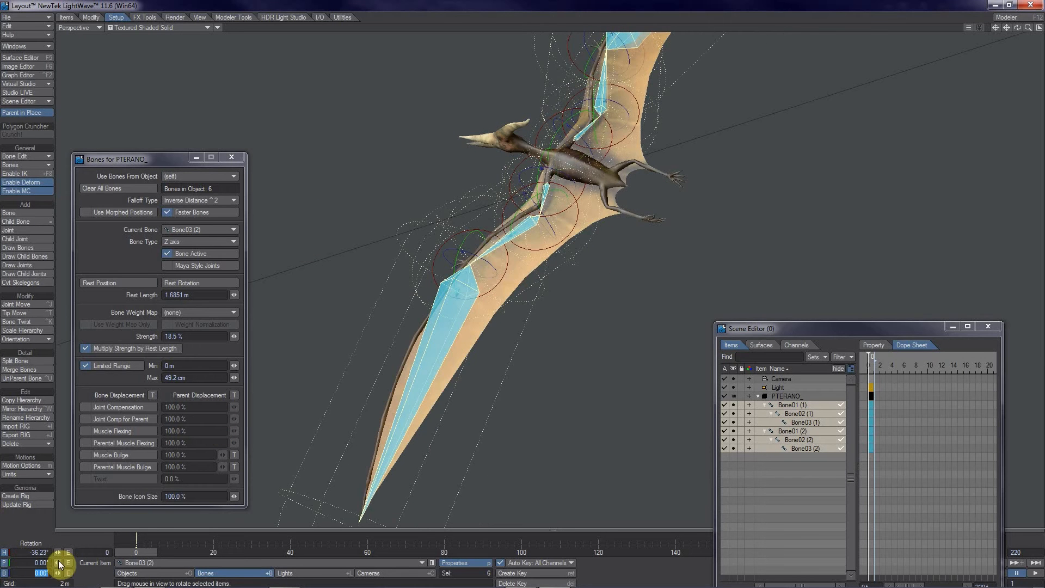
Select the inner wing bones, Bone01 (1) and Bone01 (2), and set their maximum limited range to 37.6 cm
click(572, 170)
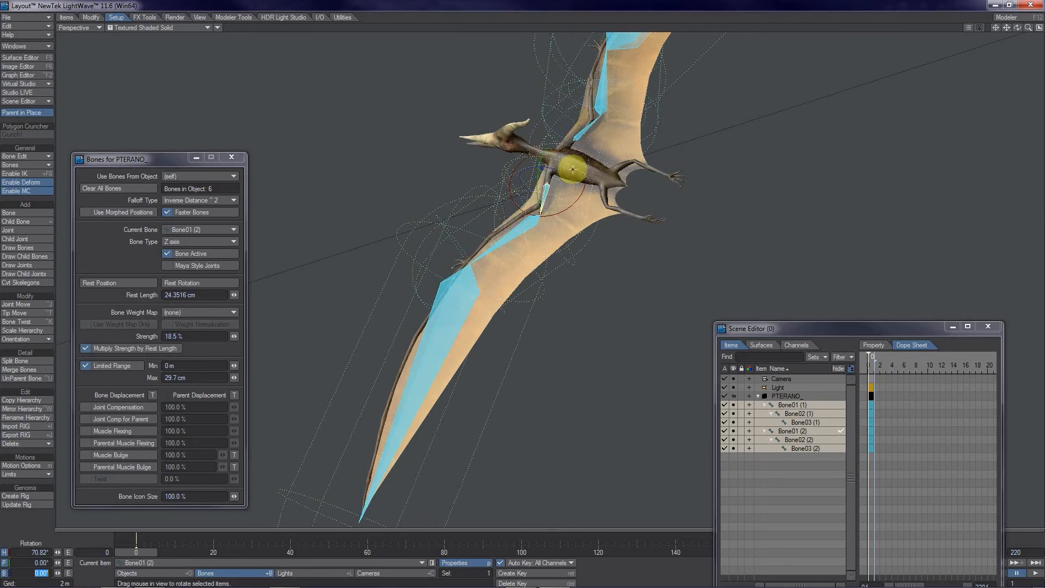
shift+click(580, 136)
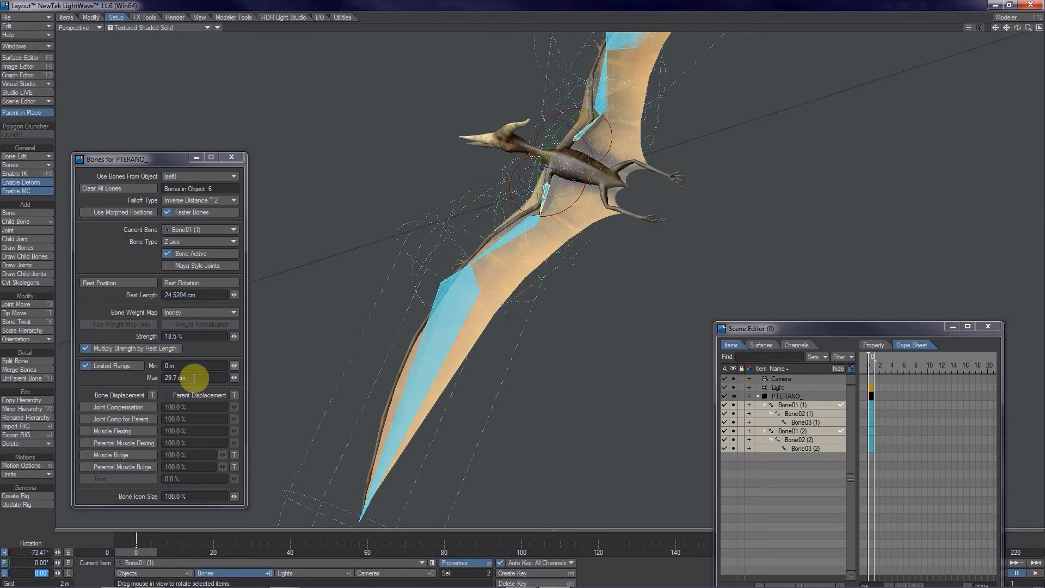
drag(234, 377, 235, 377)
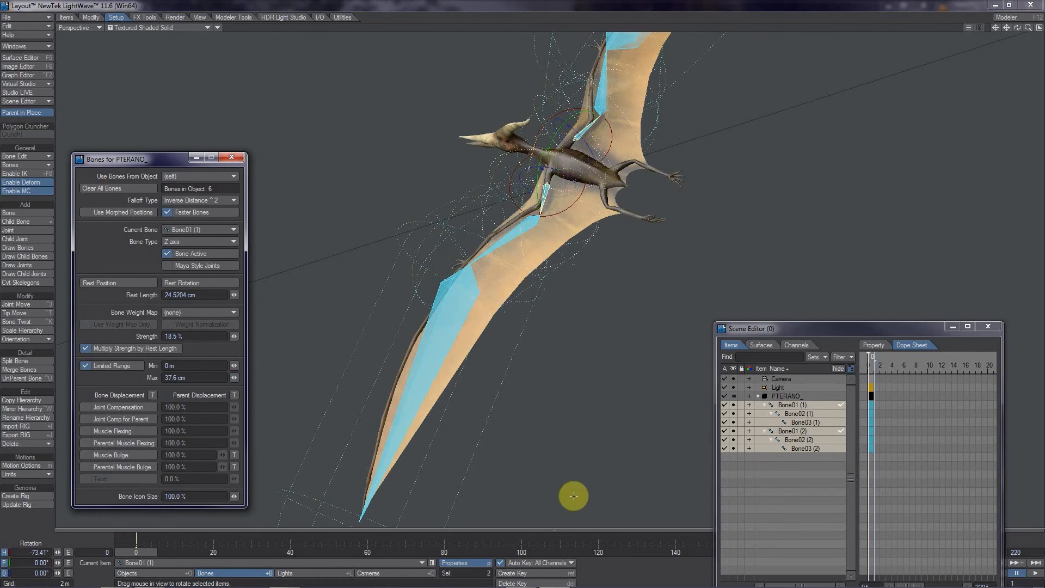
Select all six wing bones and raise the wings at frame 0 by setting their pitch to -18.40°
double_click(797, 407)
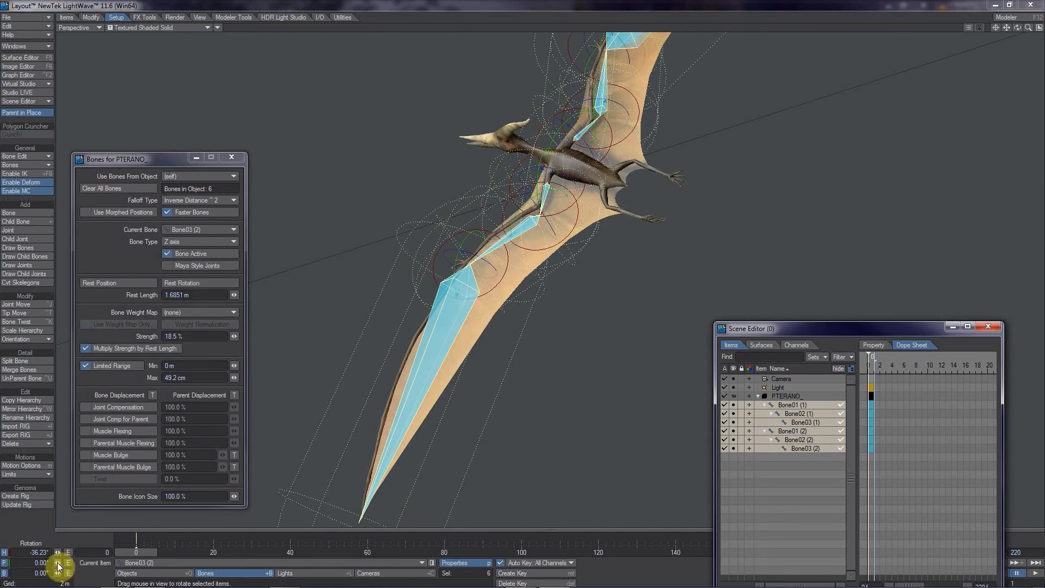
drag(58, 563, 522, 287)
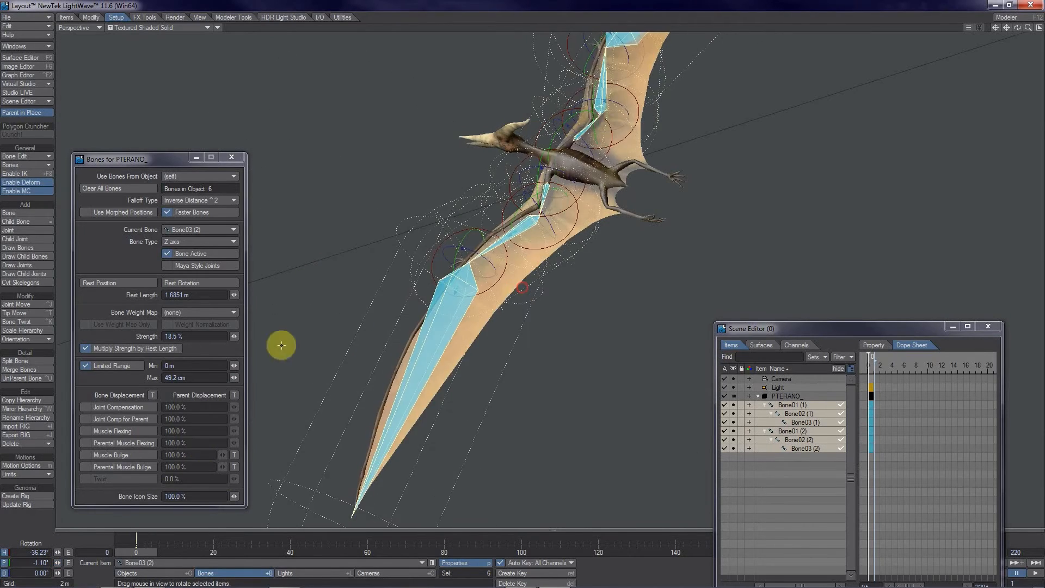
alt+drag(511, 433, 511, 345)
click(68, 564)
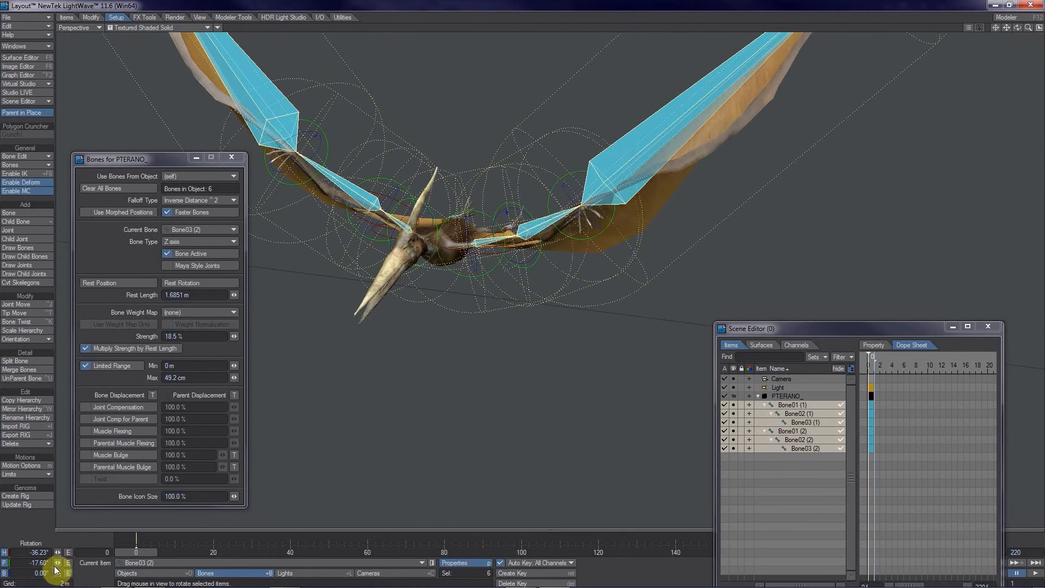
drag(532, 296, 532, 296)
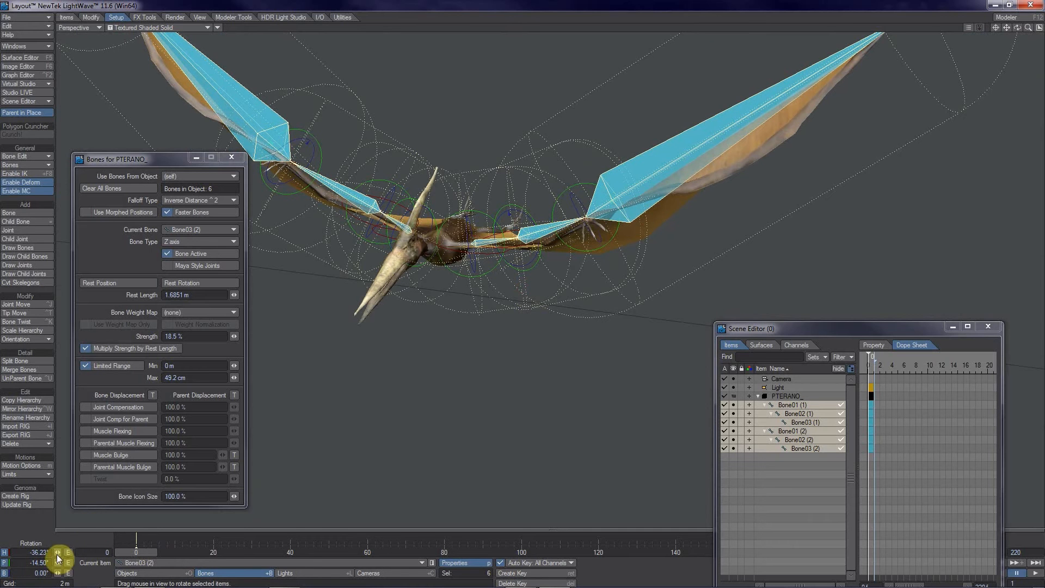
drag(530, 296, 521, 288)
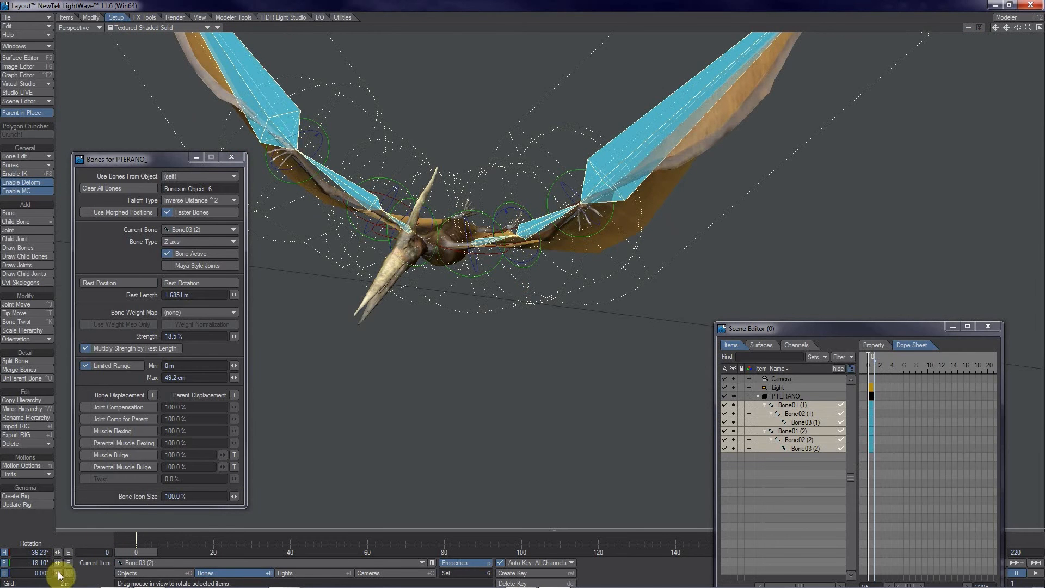
drag(57, 564, 523, 289)
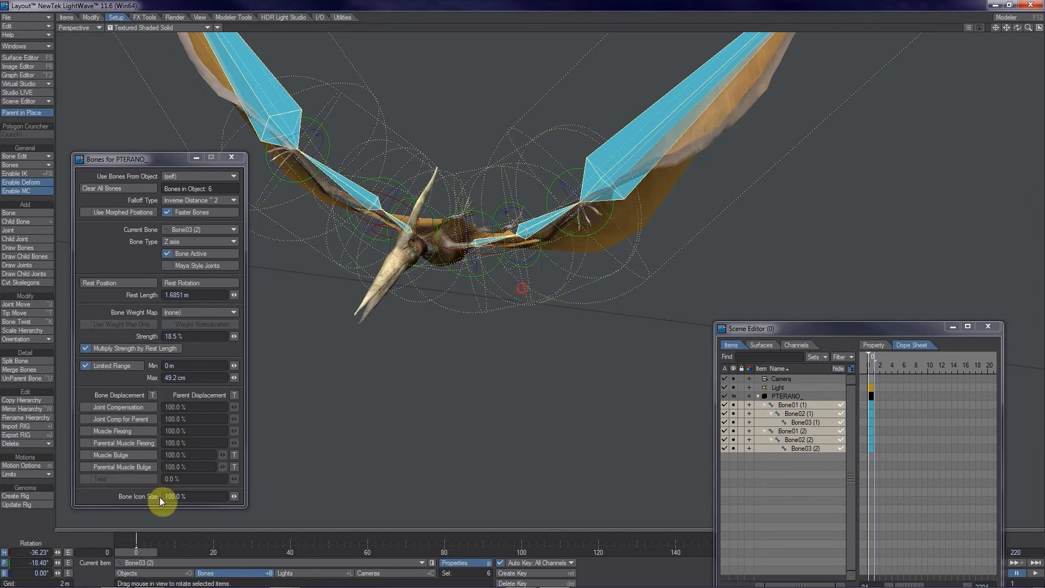
Go to frame 20 and lower the wings by setting all six bones' pitch to 8.40°
alt+drag(578, 245, 463, 311)
mouse_move(530, 385)
alt+mouse_down()
mouse_move(531, 292)
mouse_move(526, 384)
alt+mouse_up()
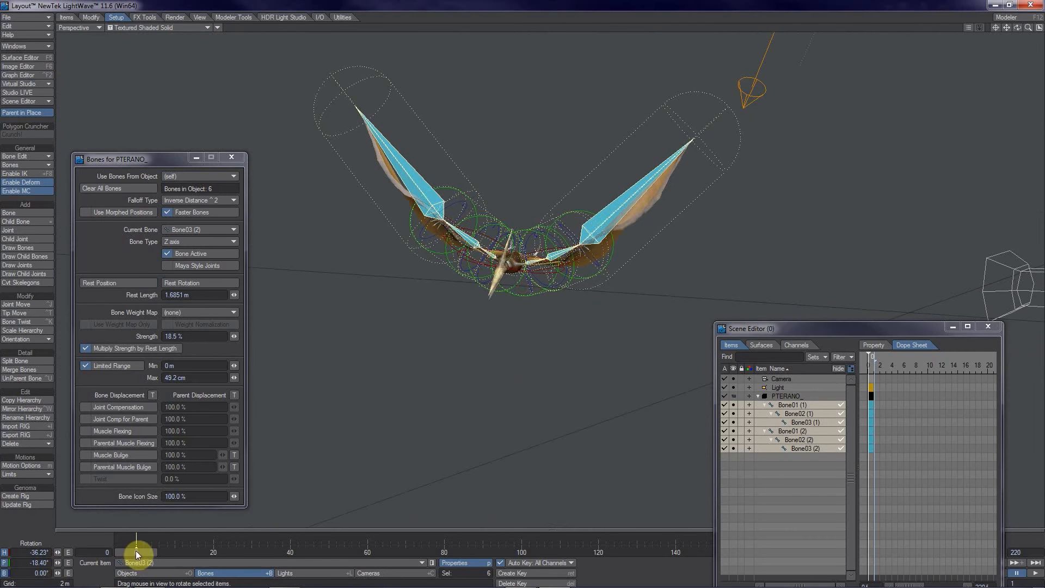
drag(136, 551, 175, 551)
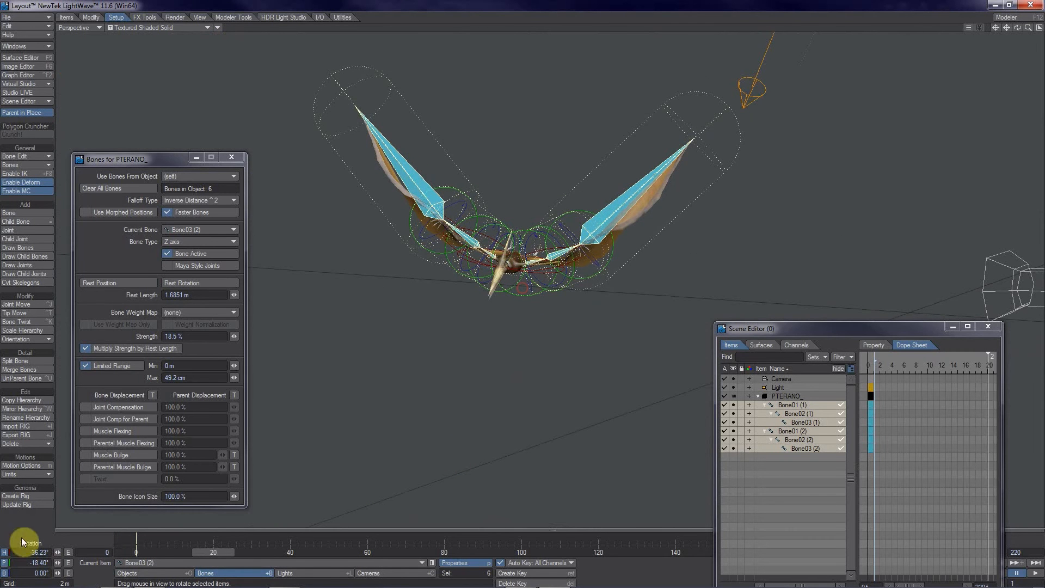
drag(57, 562, 104, 562)
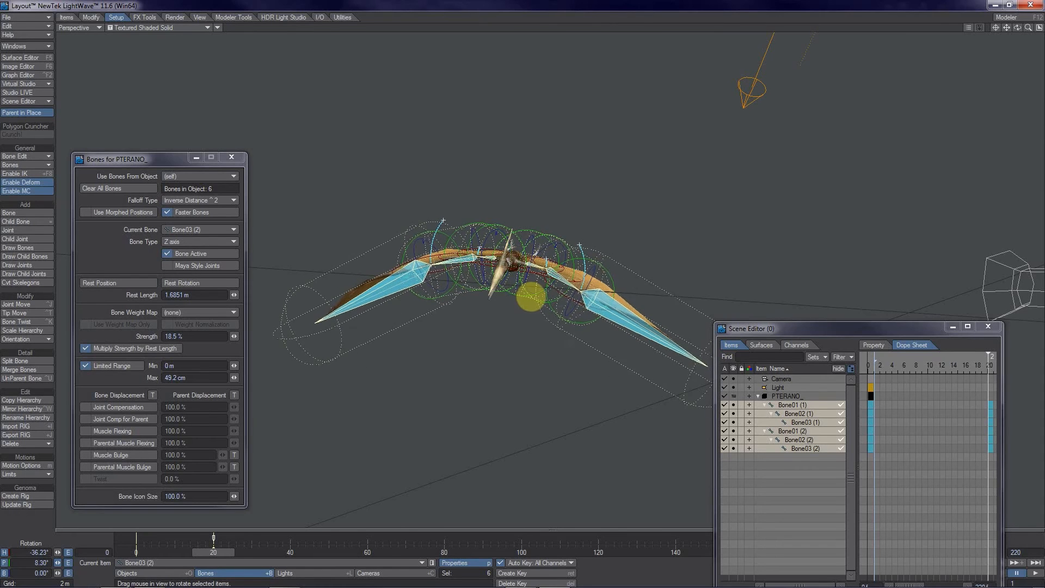
Select the middle wing bones, Bone02 (1) and Bone02 (2), and adjust their pitch at frame 20 to about 13.90°
mouse_move(514, 300)
alt+mouse_down()
mouse_move(539, 298)
mouse_move(527, 305)
alt+mouse_up()
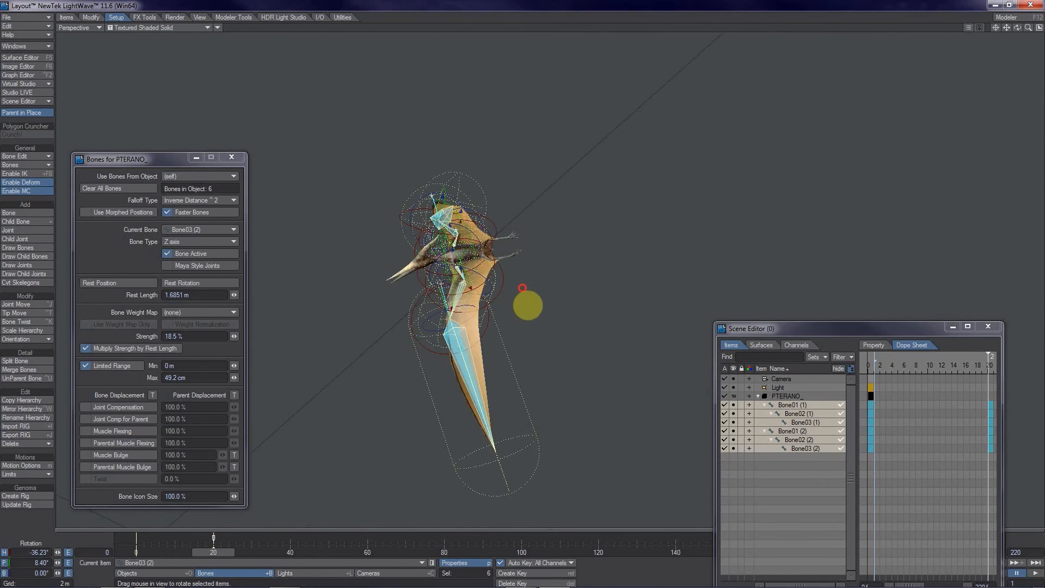
scroll(520, 278, up, 5)
alt+drag(440, 303, 419, 292)
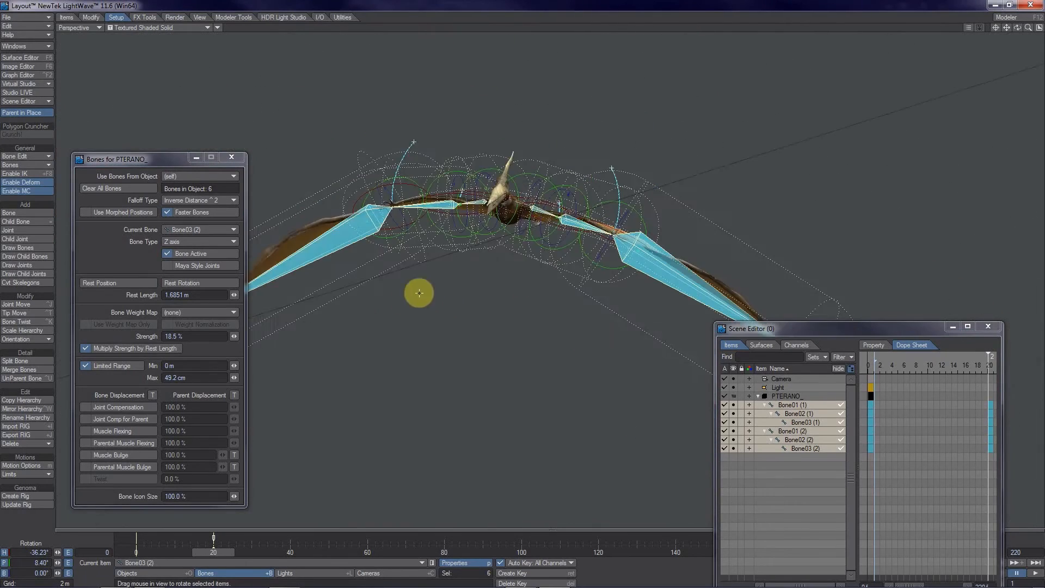
alt+drag(524, 295, 503, 323)
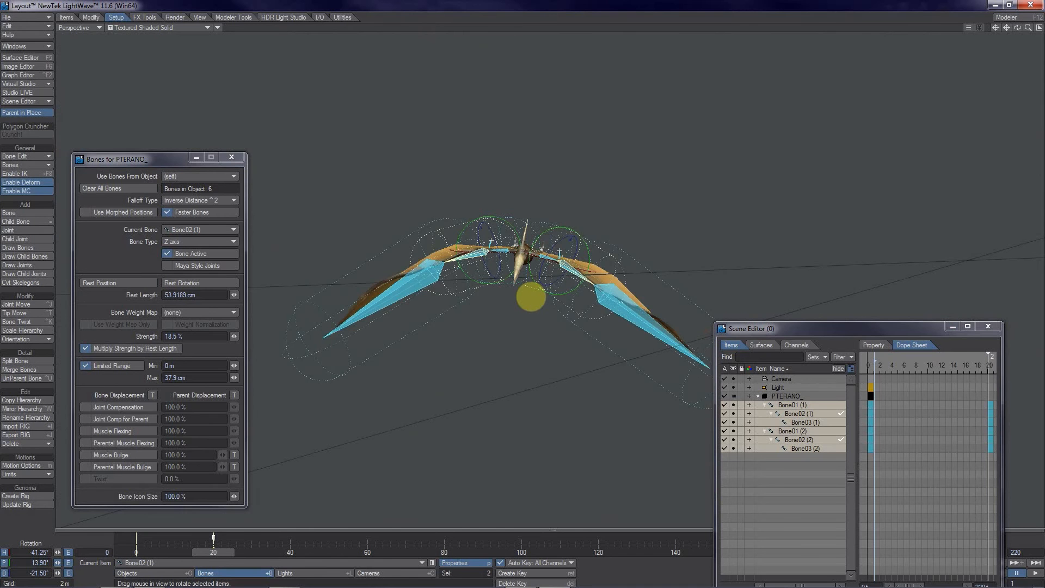
drag(530, 296, 530, 297)
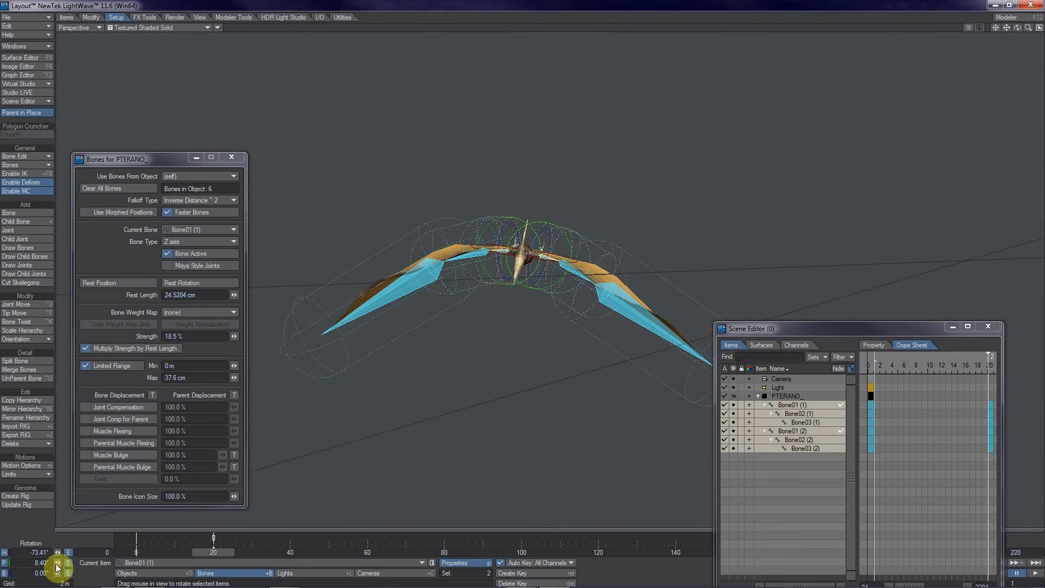
Fine-tune the inner wing bones' pitch at frame 20 and set the outer bones, Bone03 (1) and Bone03 (2), to 23.00° pitch
drag(530, 296, 562, 313)
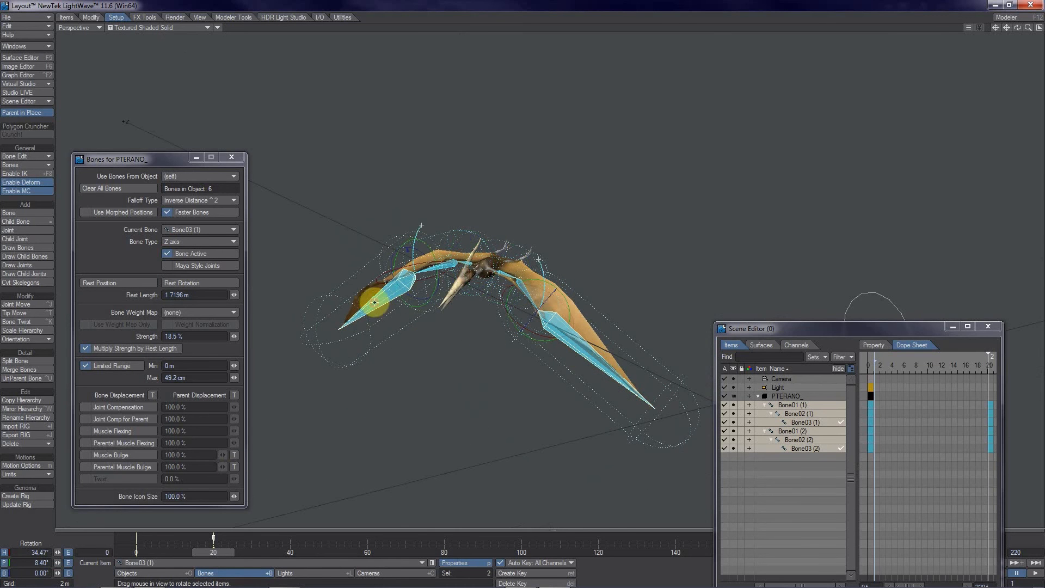
drag(57, 562, 74, 562)
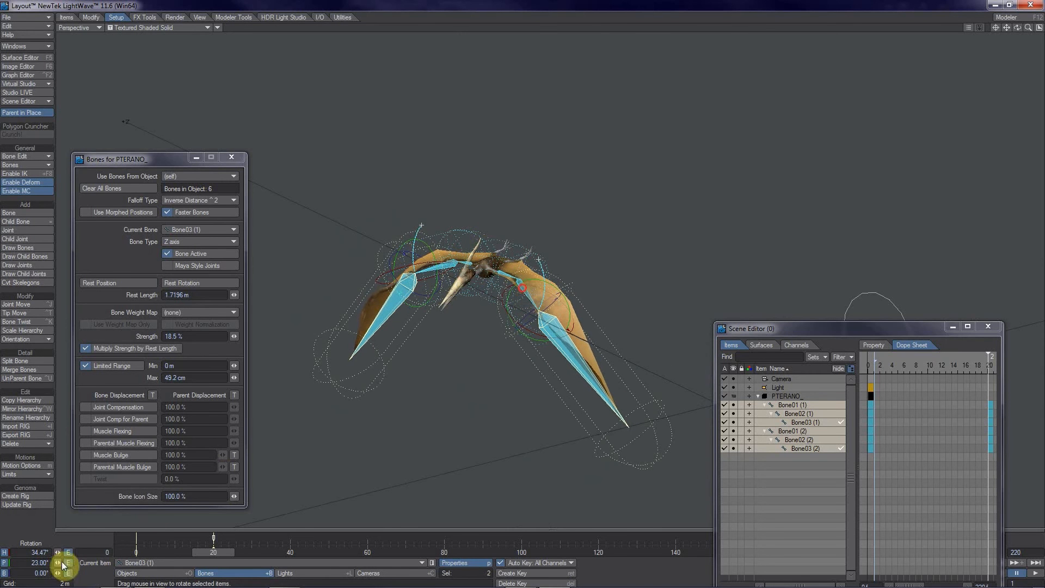
Scrub the animation between frames 0 and 22 and inspect the wing deformation from several angles
alt+drag(352, 391, 522, 288)
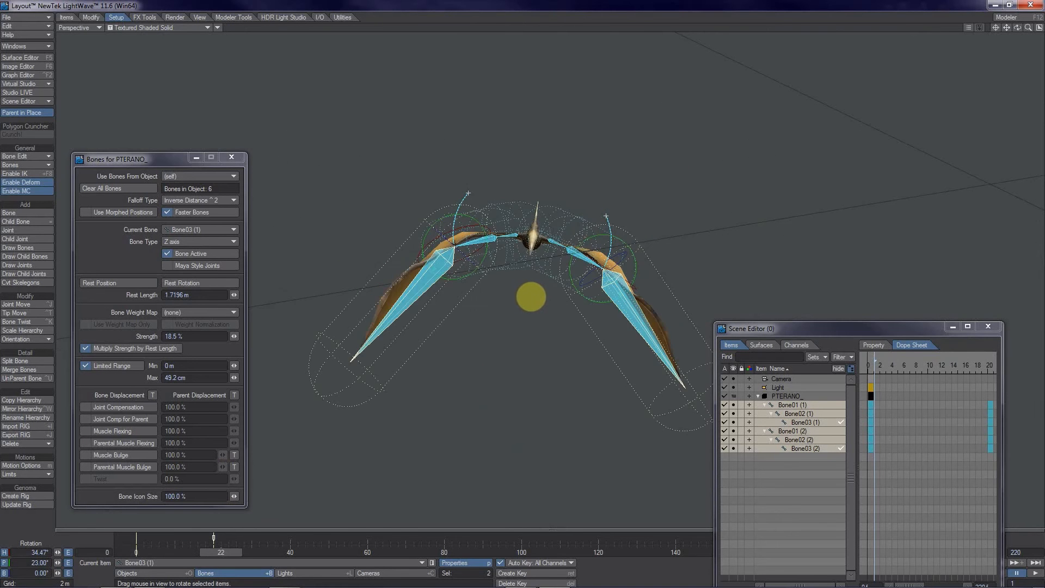
alt+drag(587, 359, 590, 339)
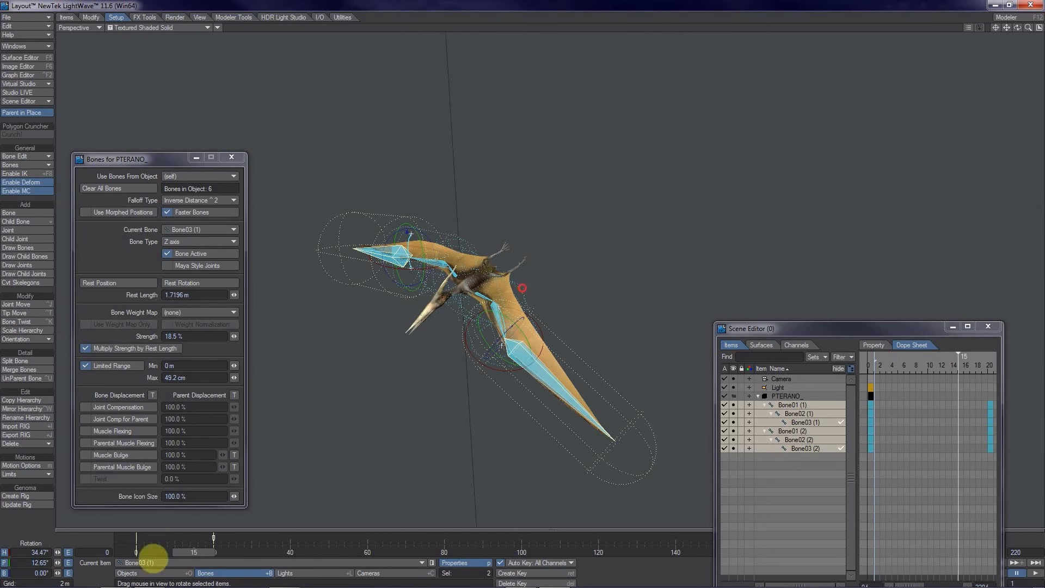
scroll(361, 368, up, 5)
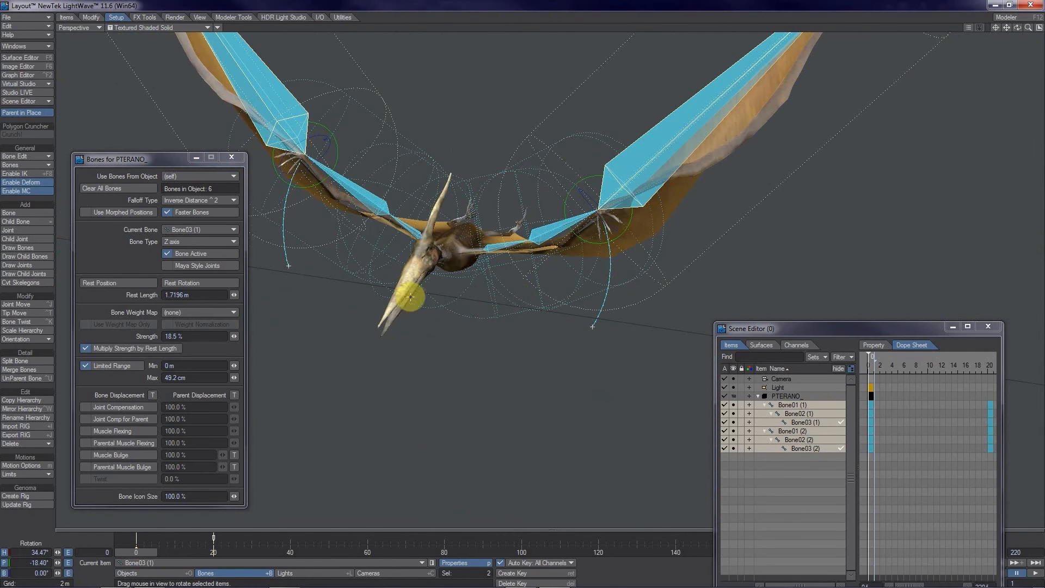
Switch to LightWave Modeler and deselect the wing skelegons
click(521, 554)
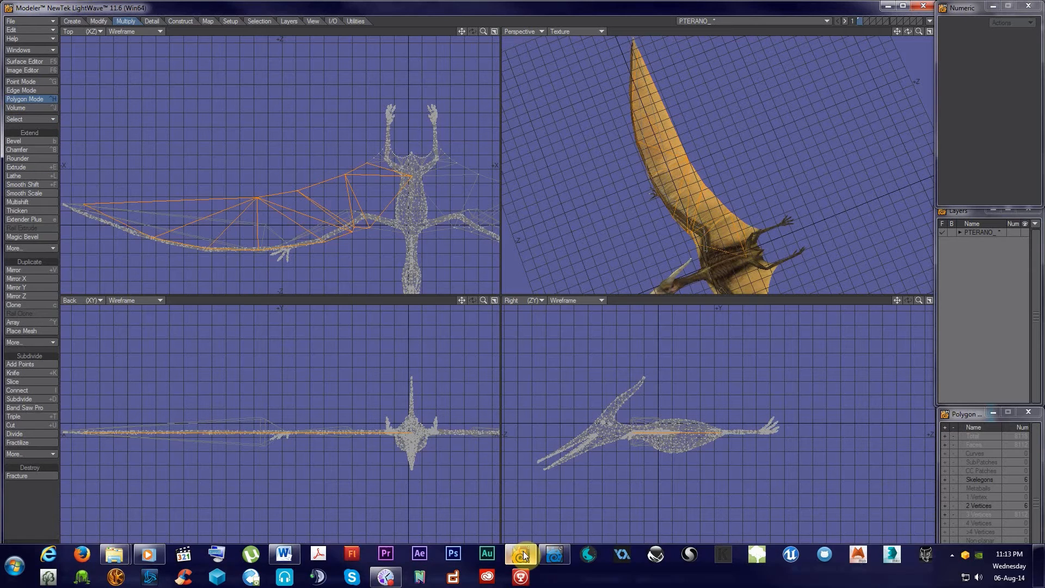
key(slash)
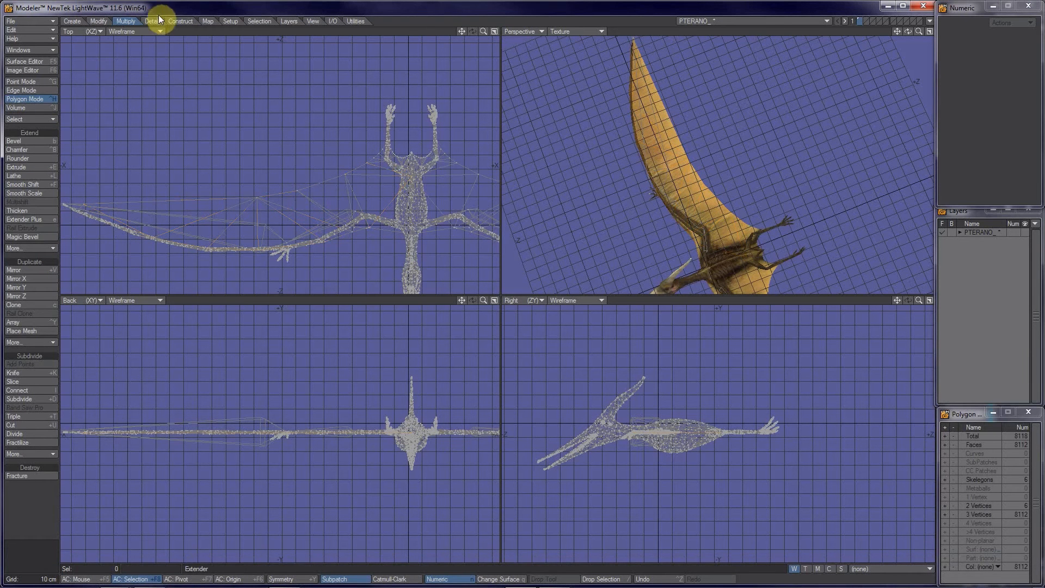
click(228, 21)
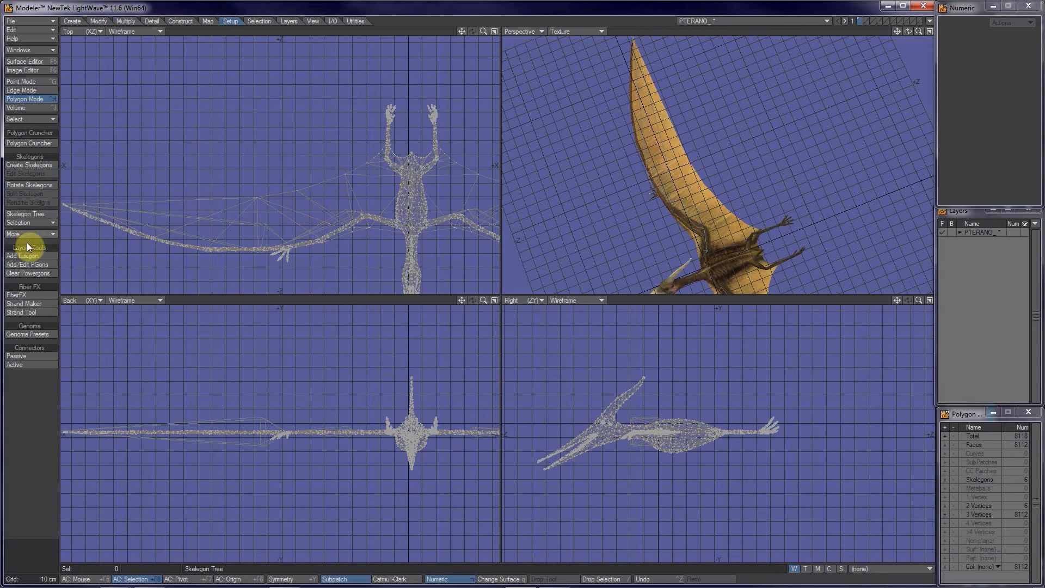
click(32, 173)
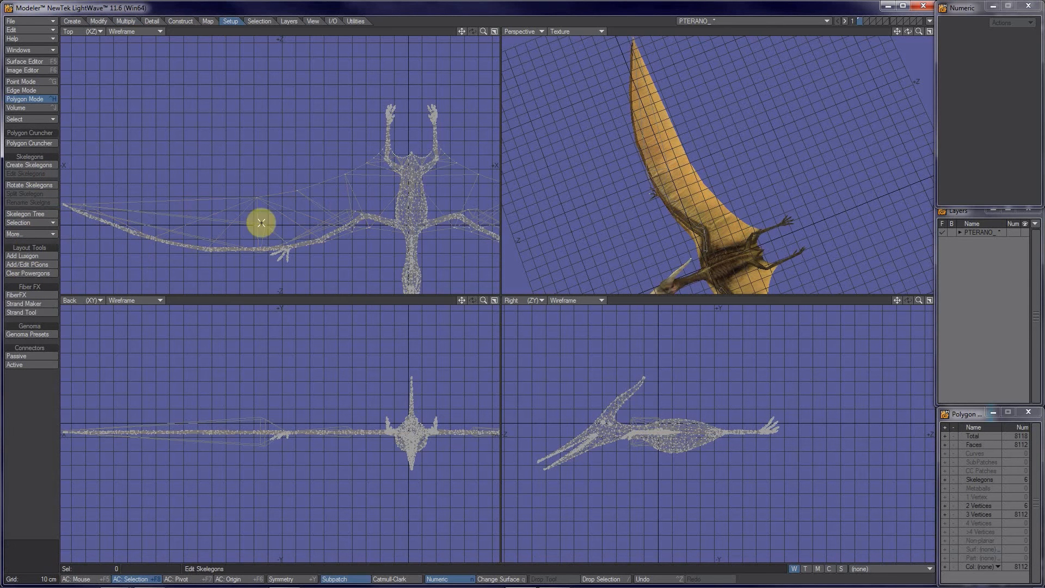
alt+drag(402, 243, 382, 185)
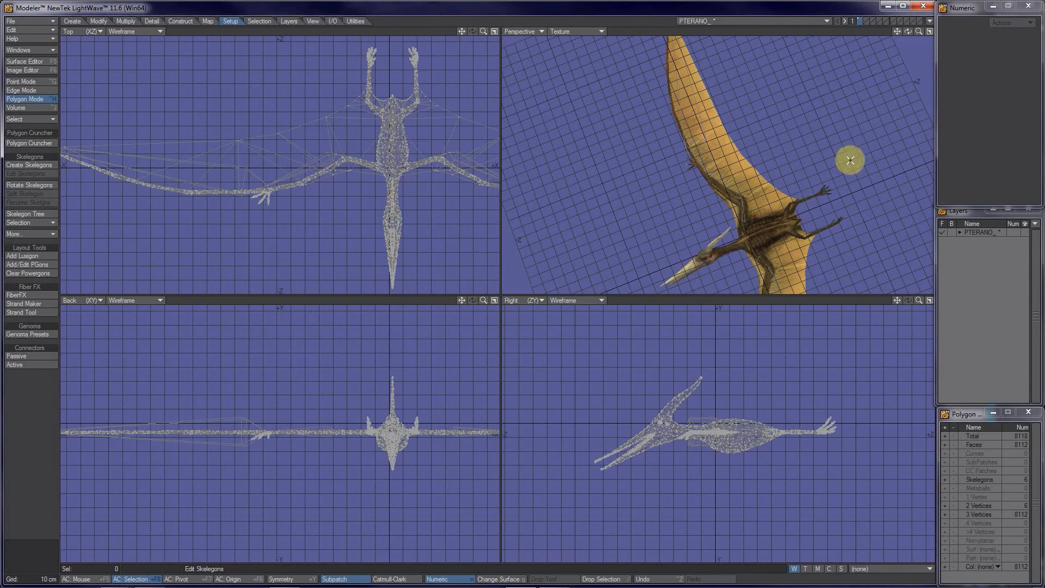
Switch to LightWave Layout and add a new bone named body to the PTERANO_ object
mouse_move(758, 562)
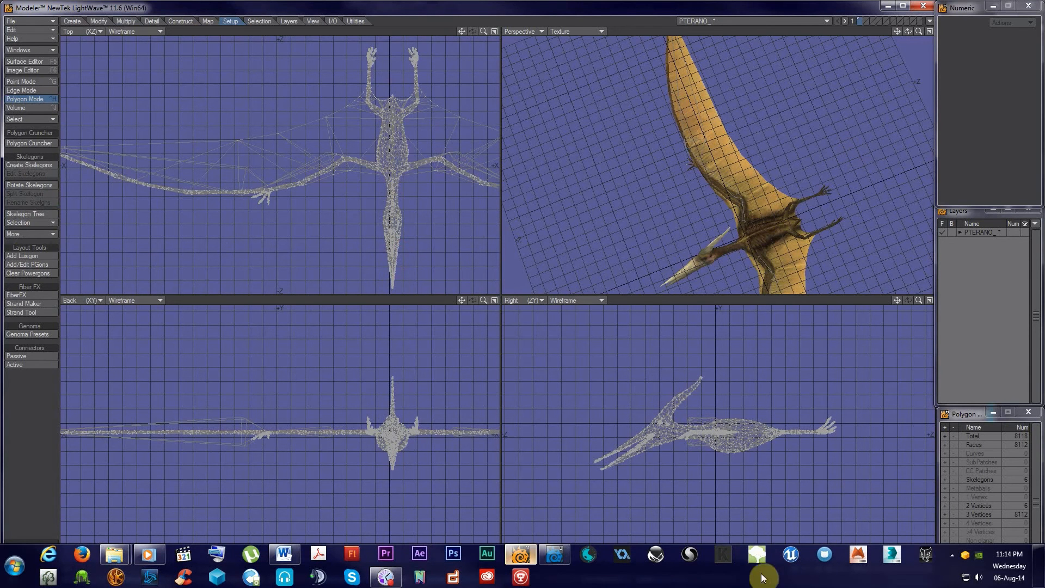
click(554, 555)
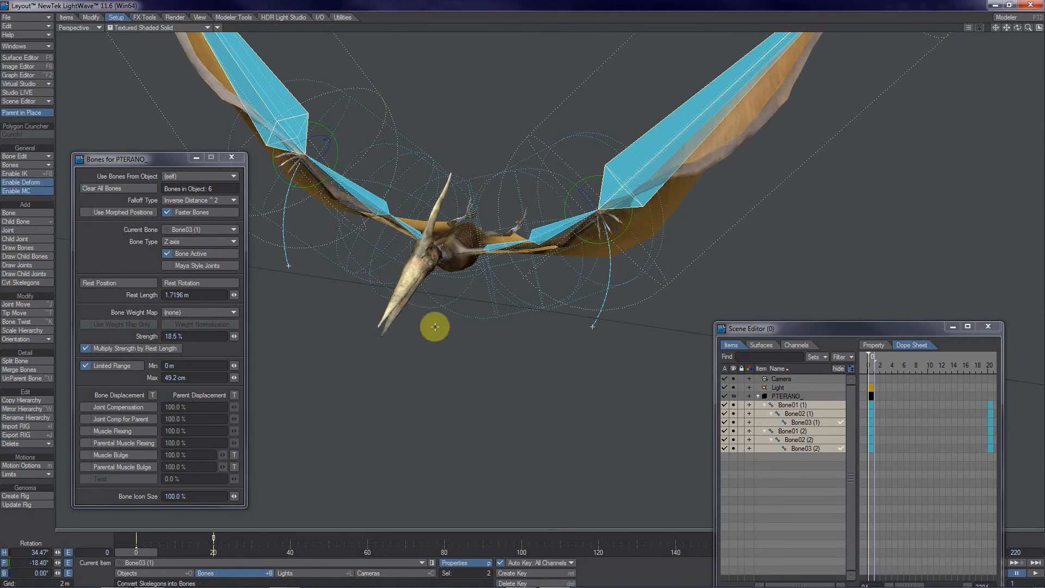
alt+drag(535, 295, 479, 263)
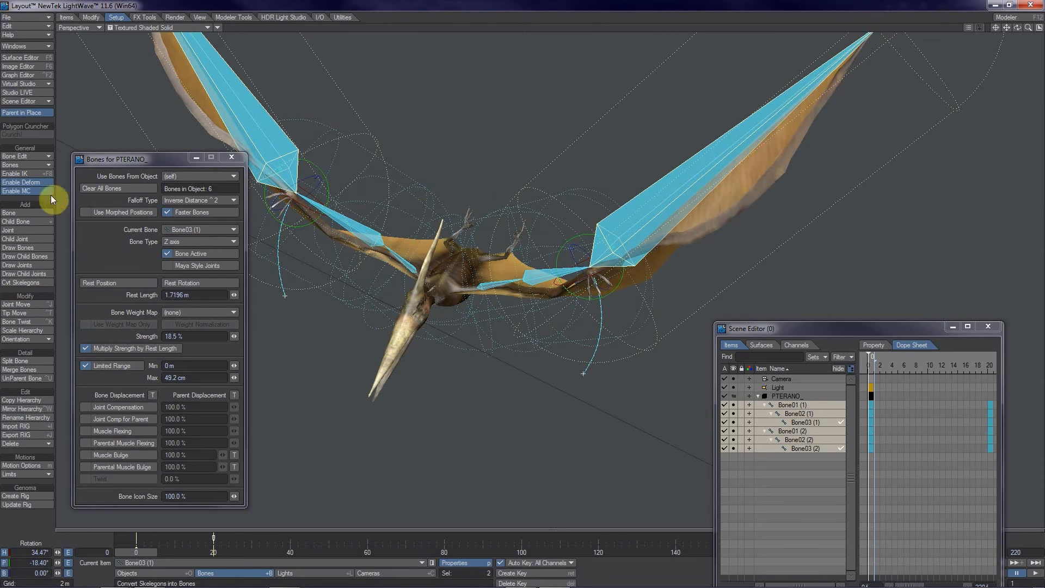
click(22, 212)
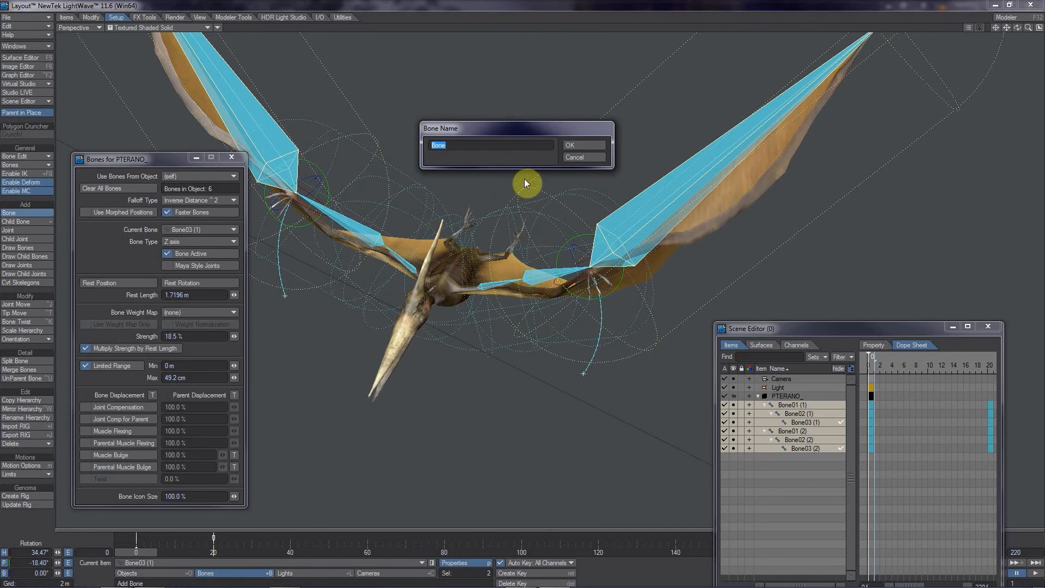
text(body)
click(577, 146)
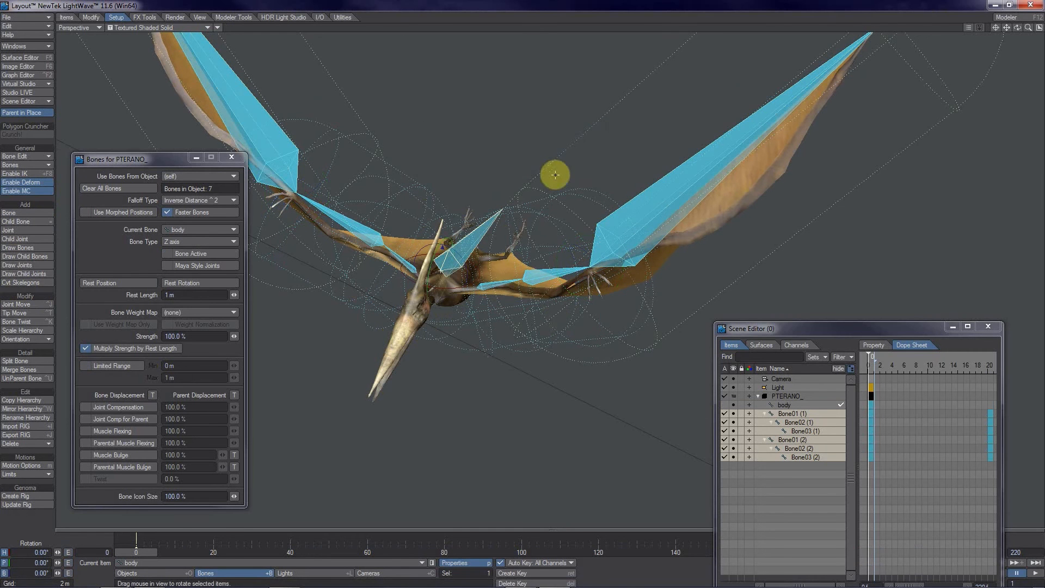
Move the body bone along its Z axis toward the pterodactyl's beak, to about -88.26 cm
alt+drag(470, 331, 531, 296)
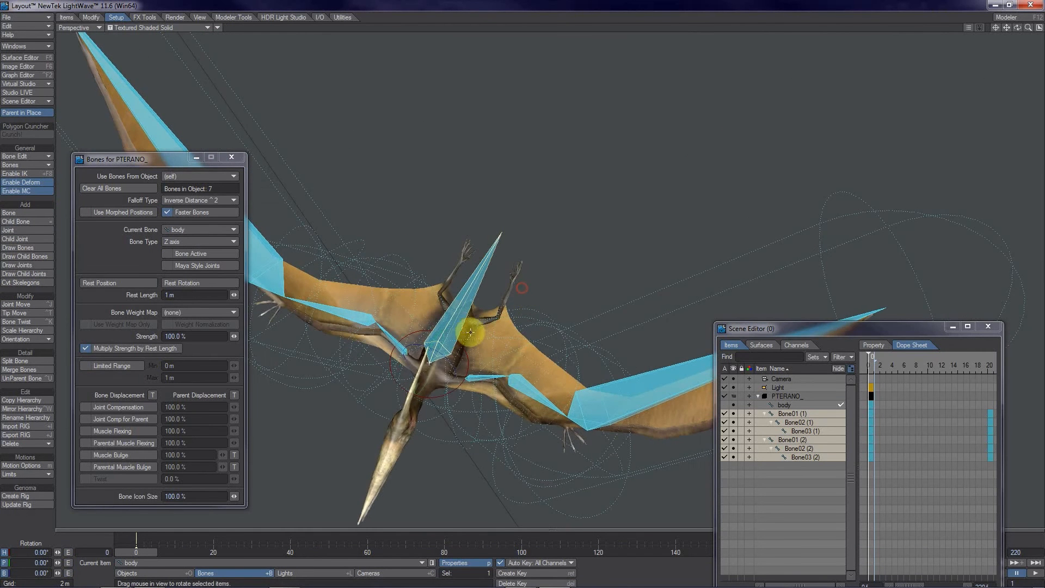
alt+drag(454, 375, 455, 377)
key(h)
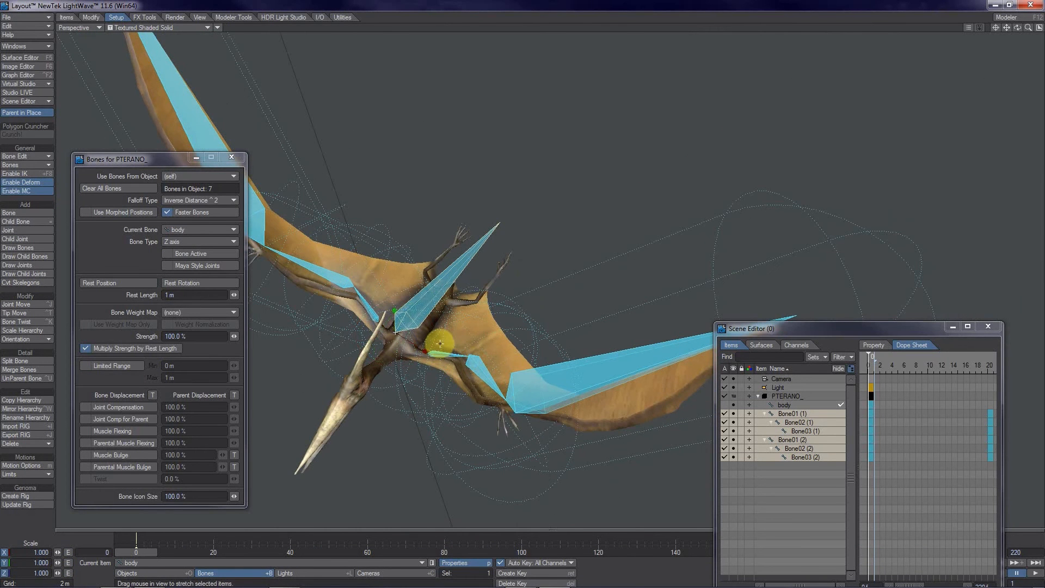
key(y)
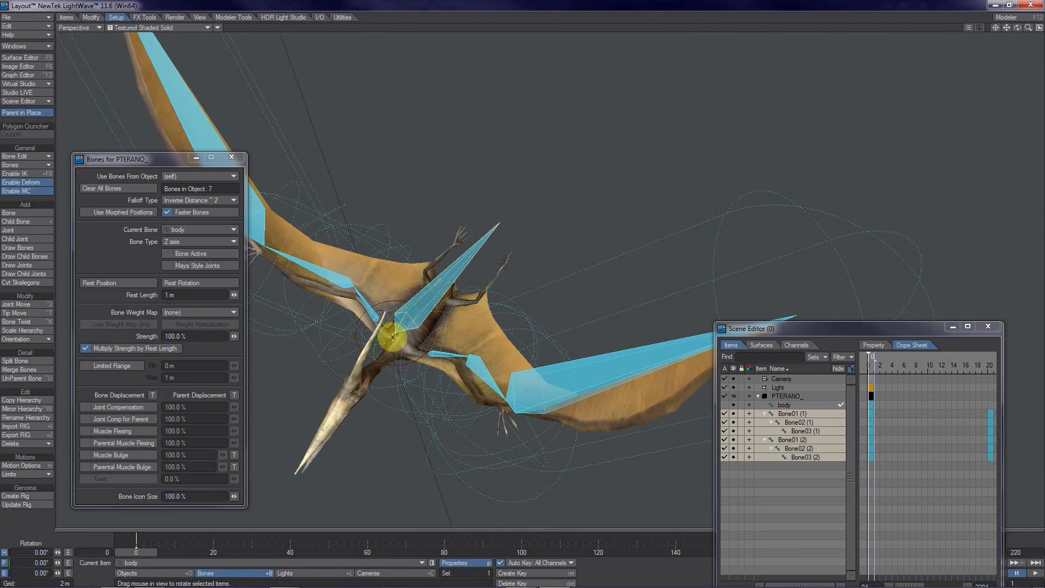
key(h)
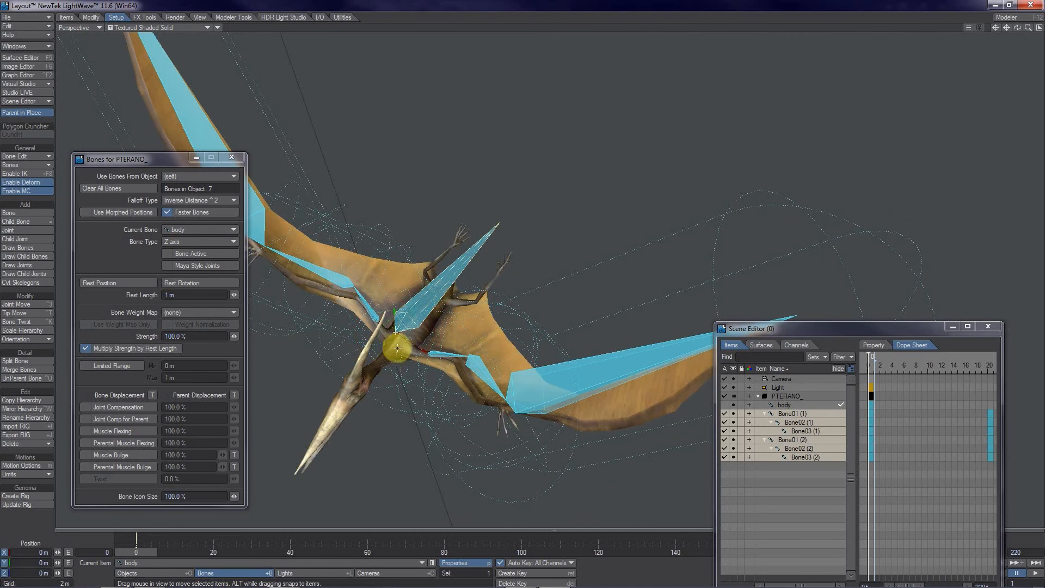
drag(409, 312, 531, 296)
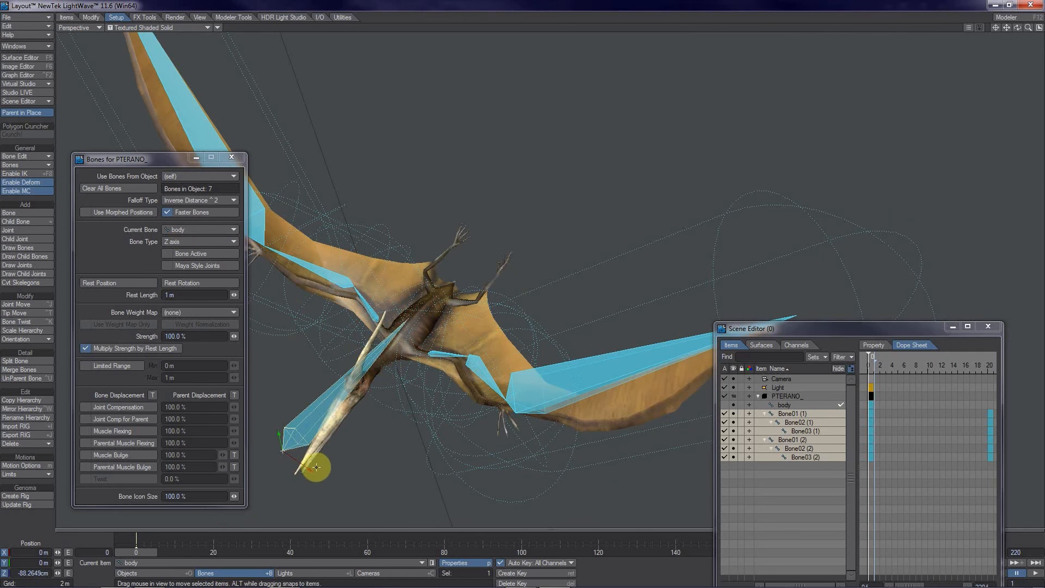
Align the body bone with the pterodactyl's head in the top view, placing it at about -3.25 mm on X
drag(313, 469, 530, 297)
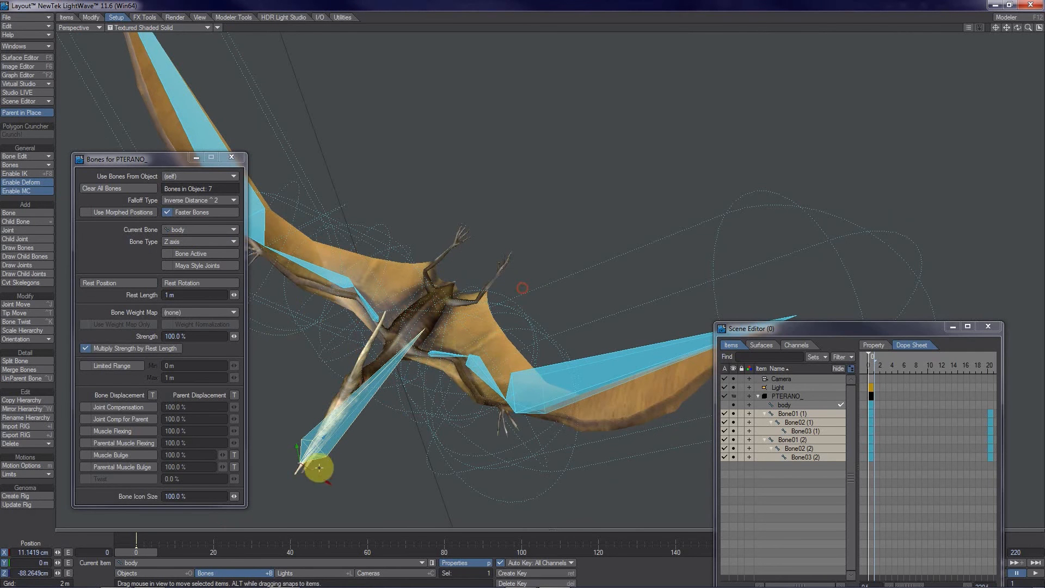
alt+drag(319, 477, 530, 296)
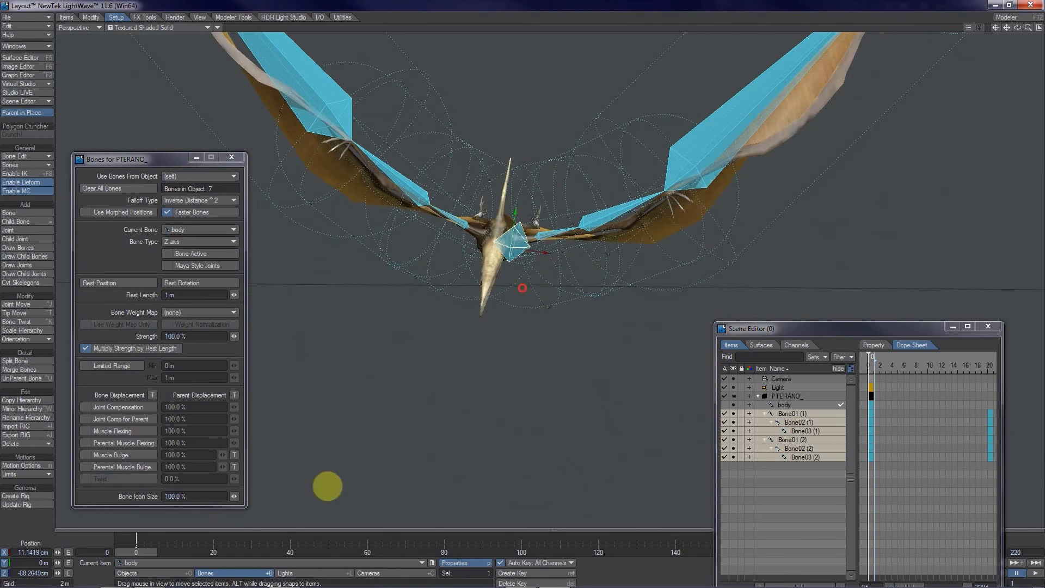
click(82, 27)
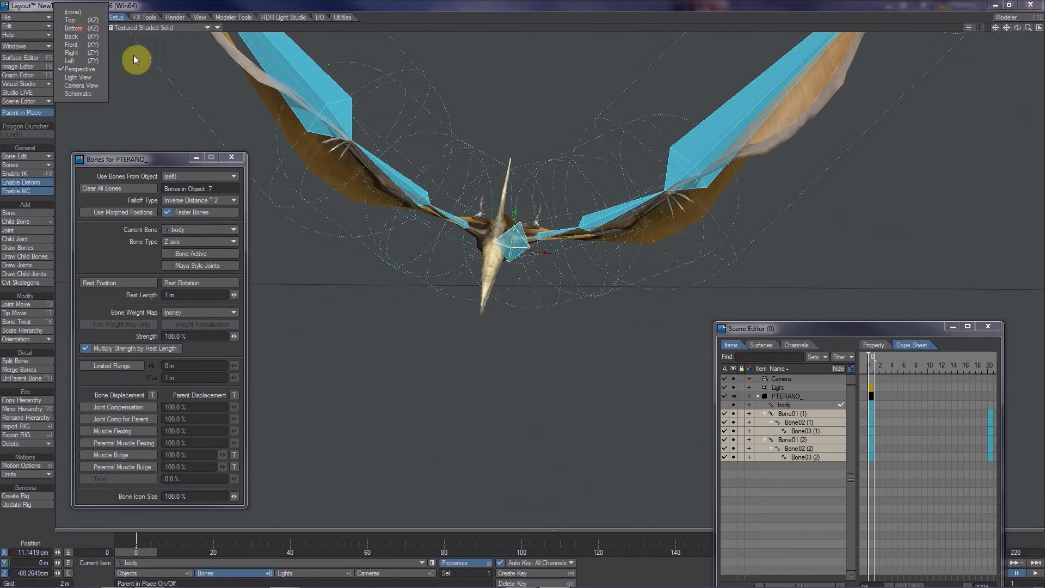
click(76, 21)
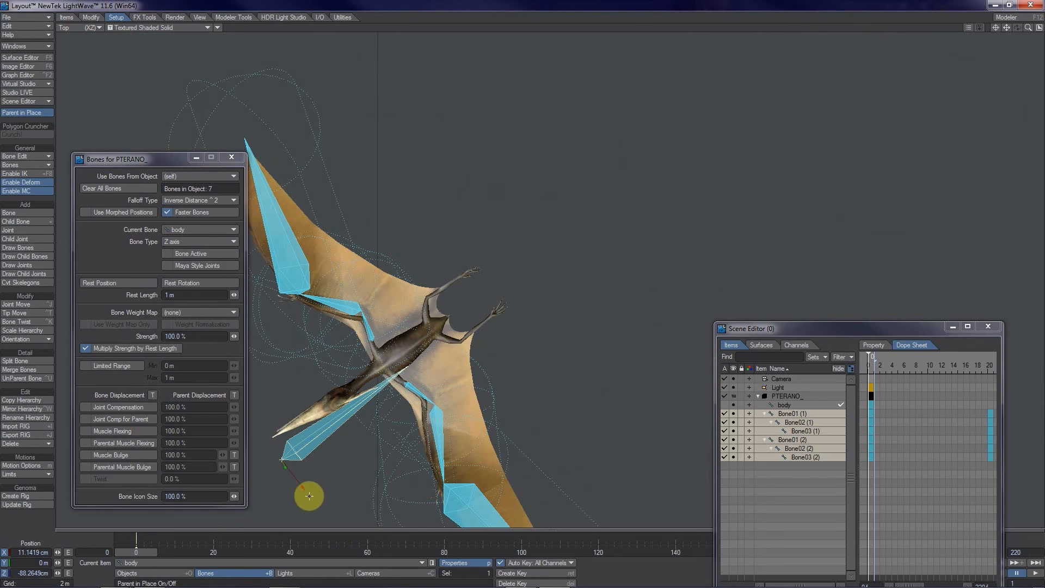
drag(304, 490, 293, 475)
alt+drag(387, 415, 456, 382)
alt+drag(424, 414, 381, 371)
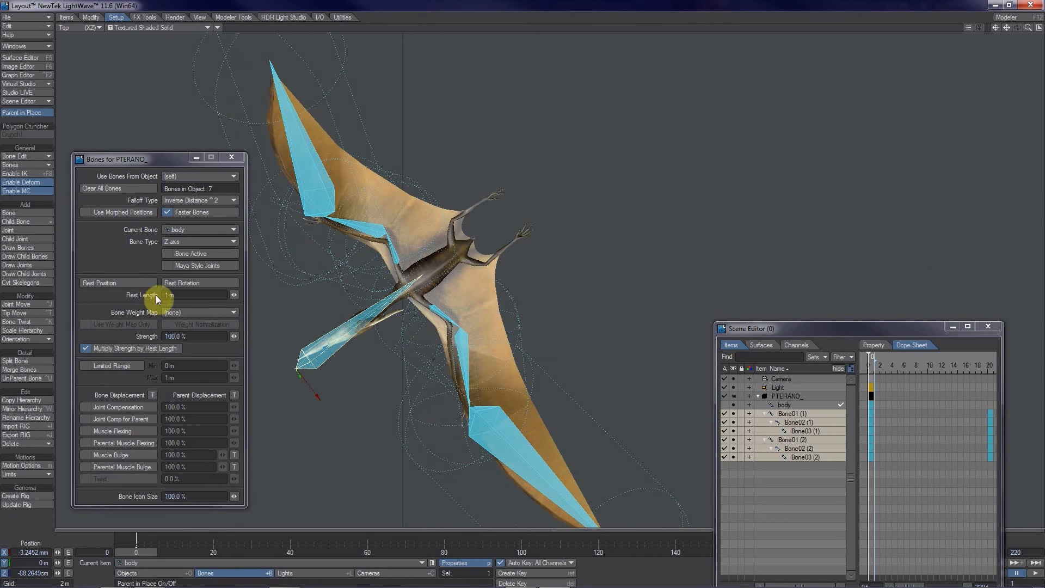
Set the body bone's rest length to about 1.48 m and its pitch to 180°
drag(236, 293, 87, 177)
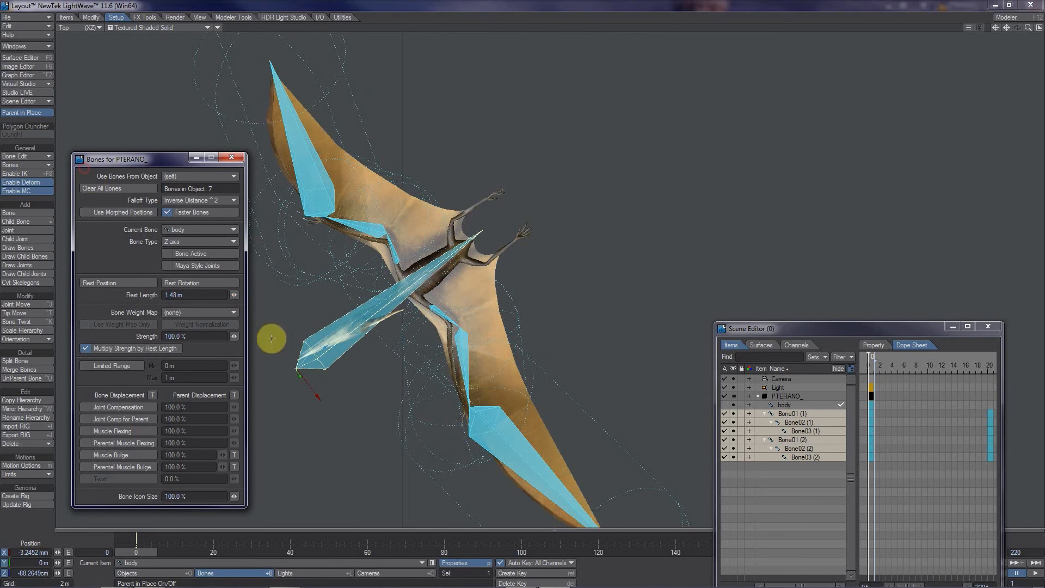
key(y)
drag(324, 359, 531, 296)
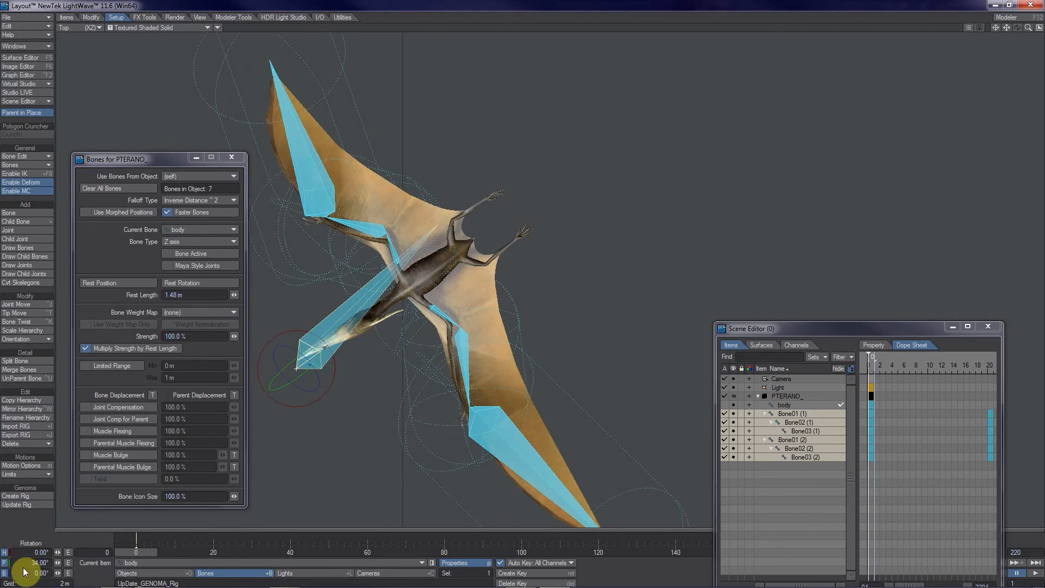
drag(24, 562, 87, 562)
text(180)
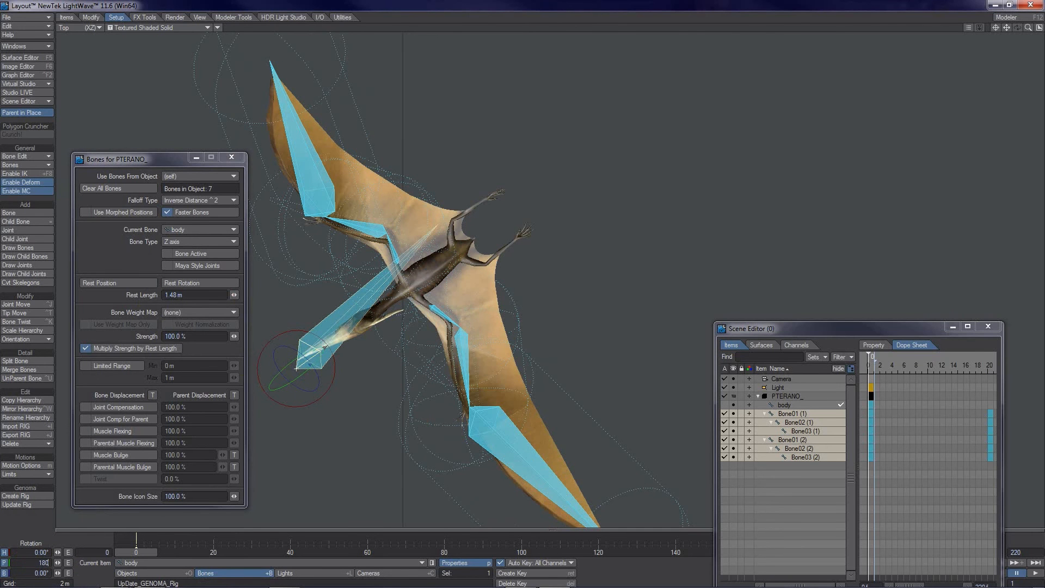
key(Tab)
key(BackSpace)
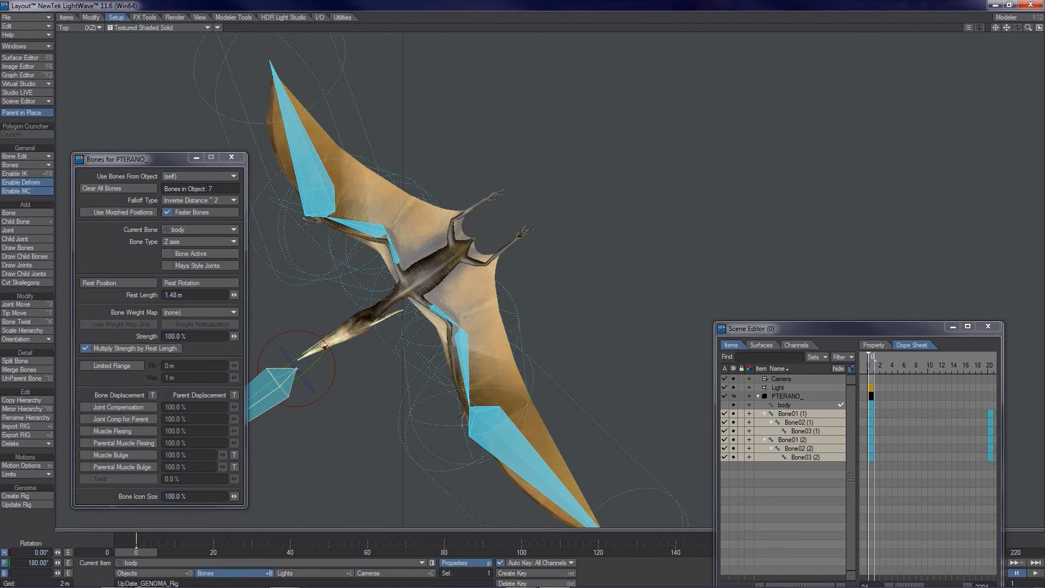
Move the flipped body bone back along Z to about 61.62 cm so that it spans from the hips to the beak
key(shift+h)
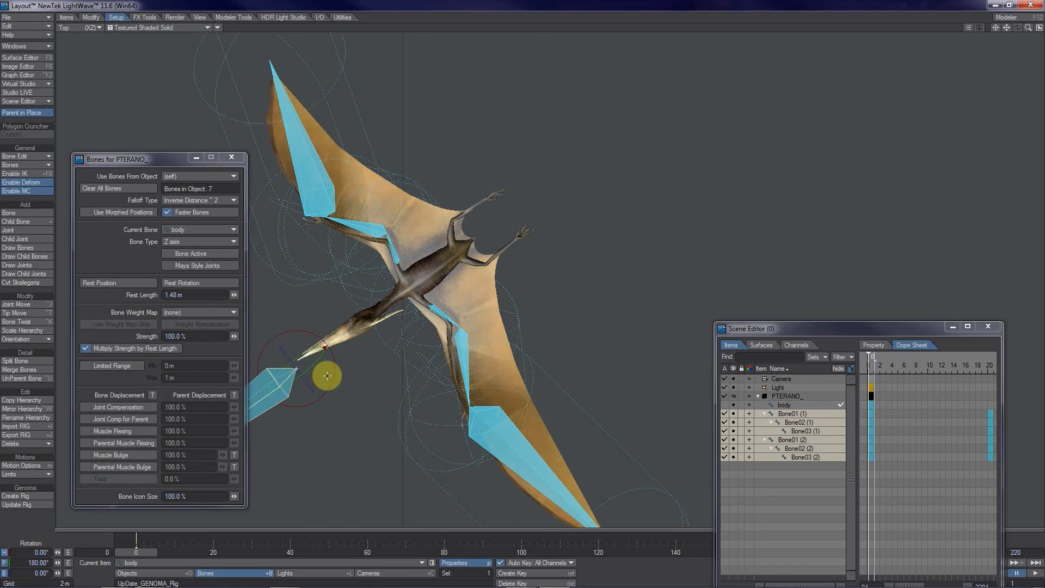
key(t)
drag(315, 354, 530, 297)
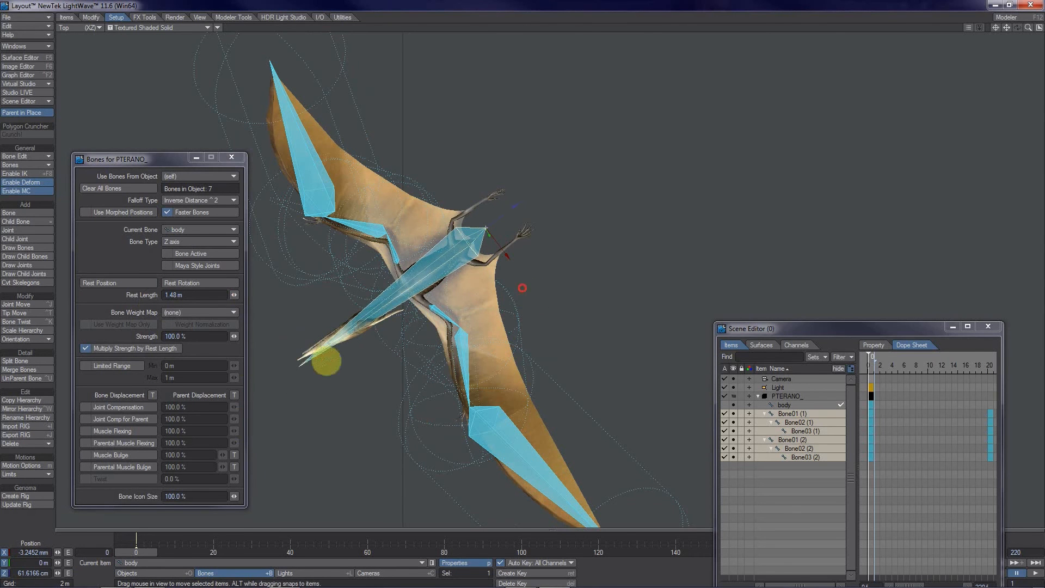
Check the body bone from the side, then nudge it to about 1.55 cm on X and 0.50° heading in the top view
alt+drag(358, 457, 530, 296)
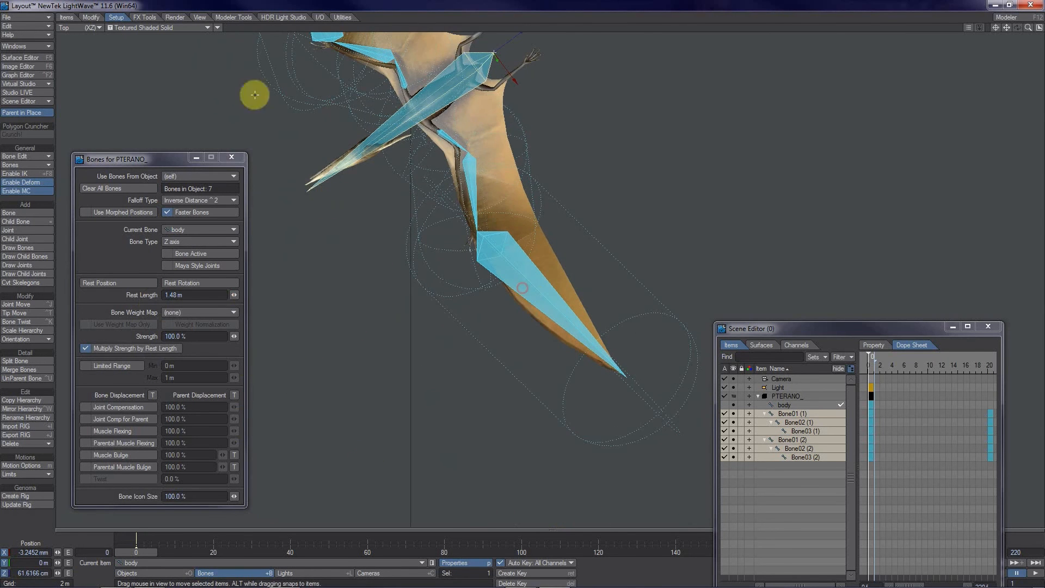
click(77, 27)
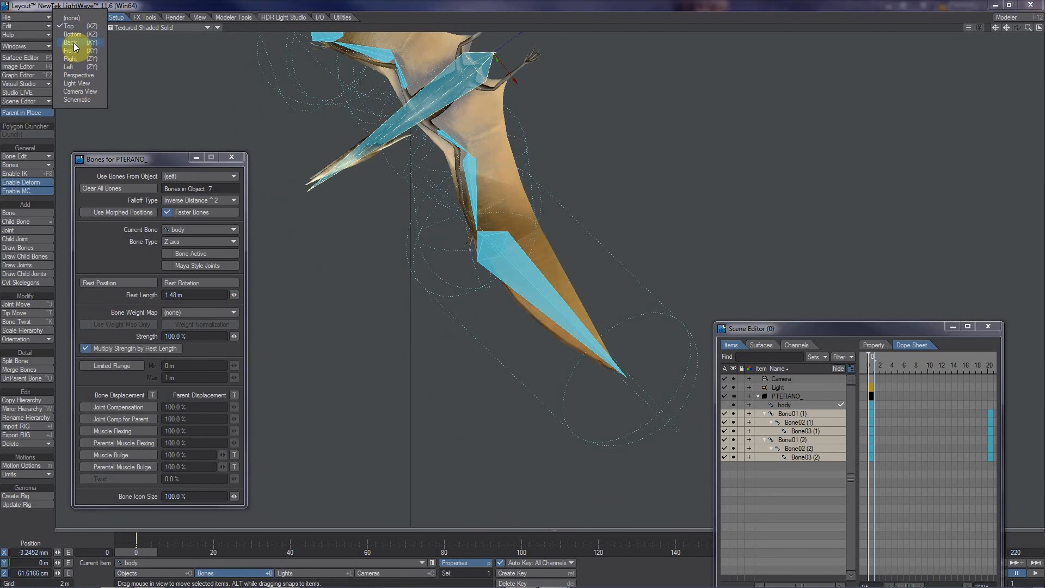
click(76, 58)
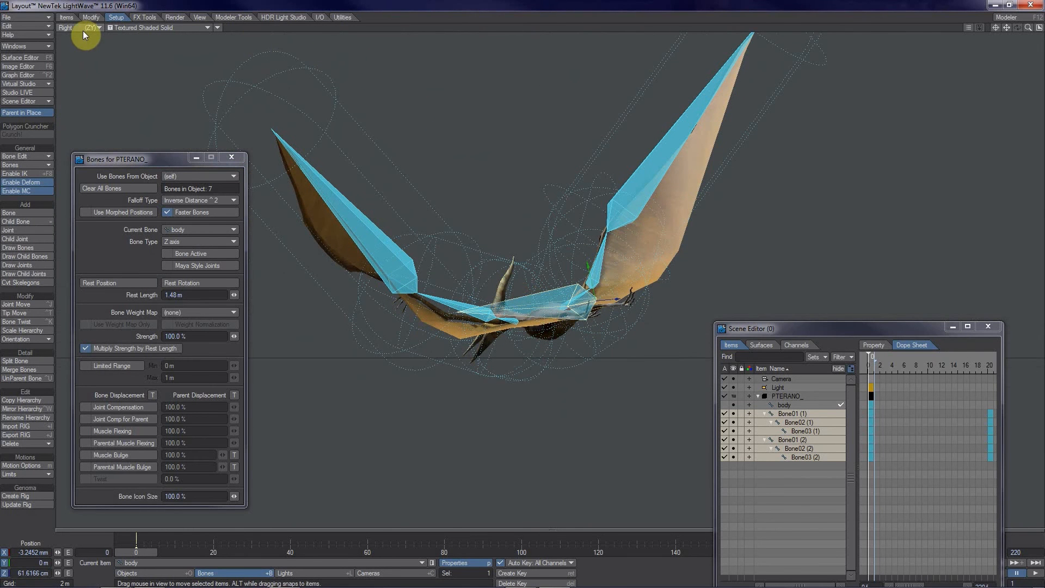
click(83, 29)
click(83, 21)
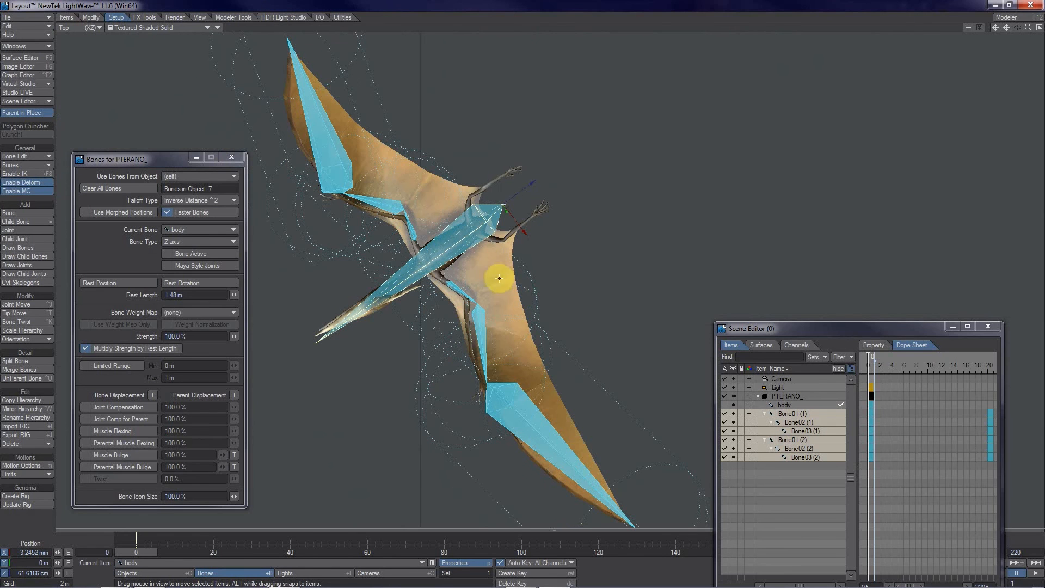
drag(520, 229, 531, 297)
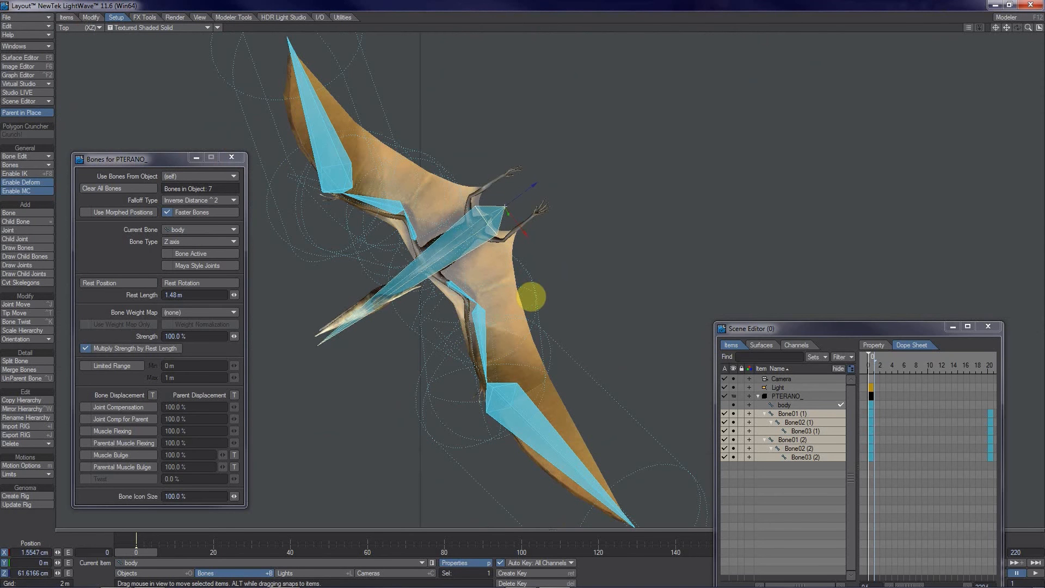
key(y)
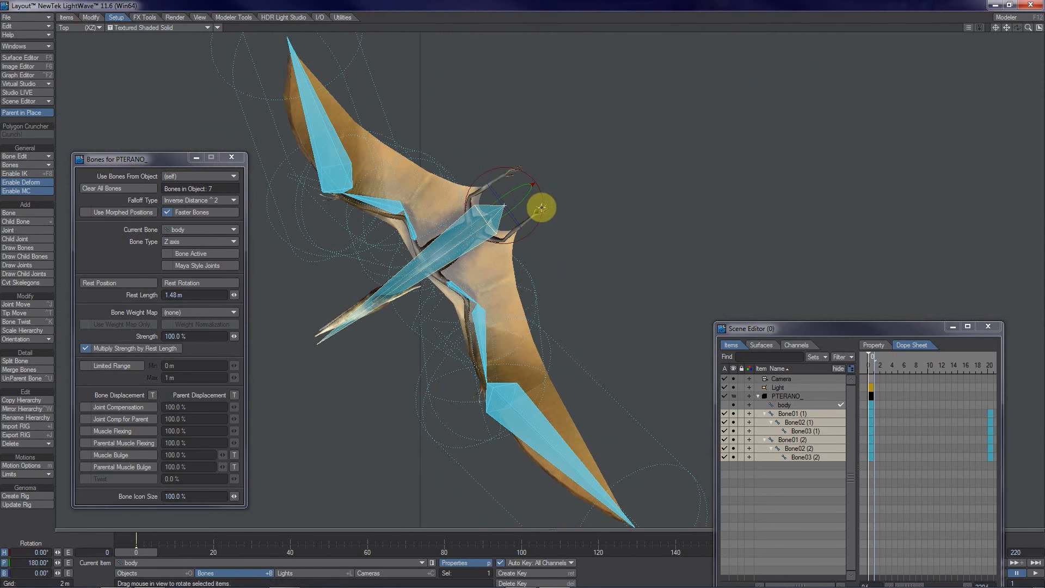
drag(541, 207, 531, 296)
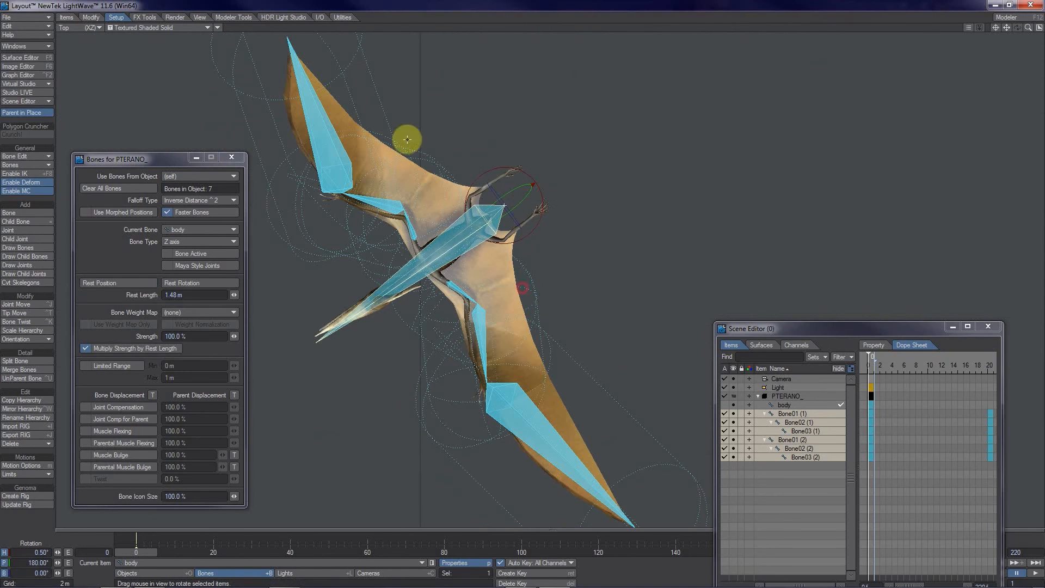
Shift the body bone sideways in the perspective view to about 4.70 cm on X, checking its alignment with the body
click(87, 28)
click(77, 79)
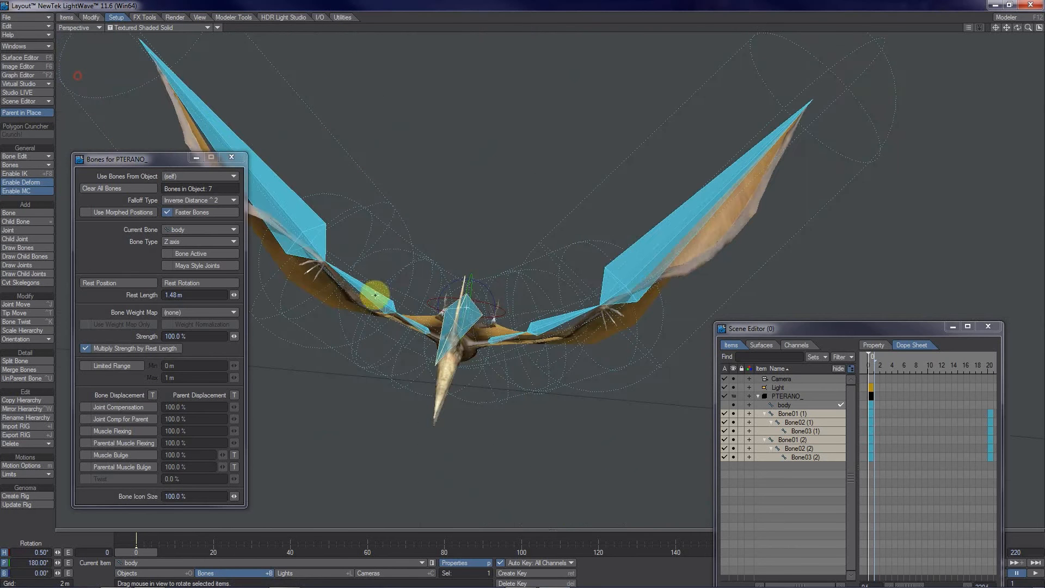
alt+drag(501, 291, 492, 217)
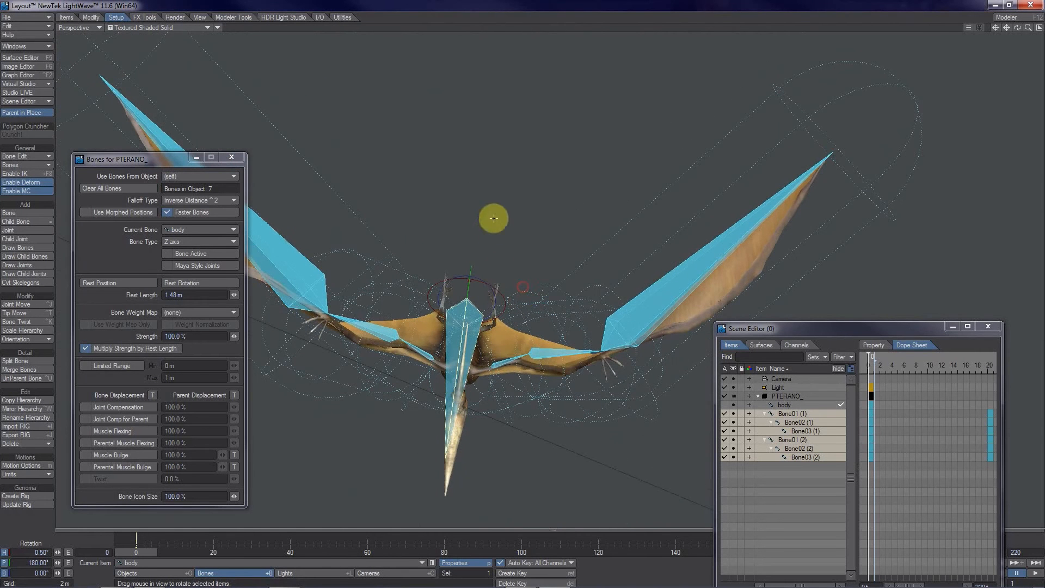
key(t)
drag(499, 304, 531, 296)
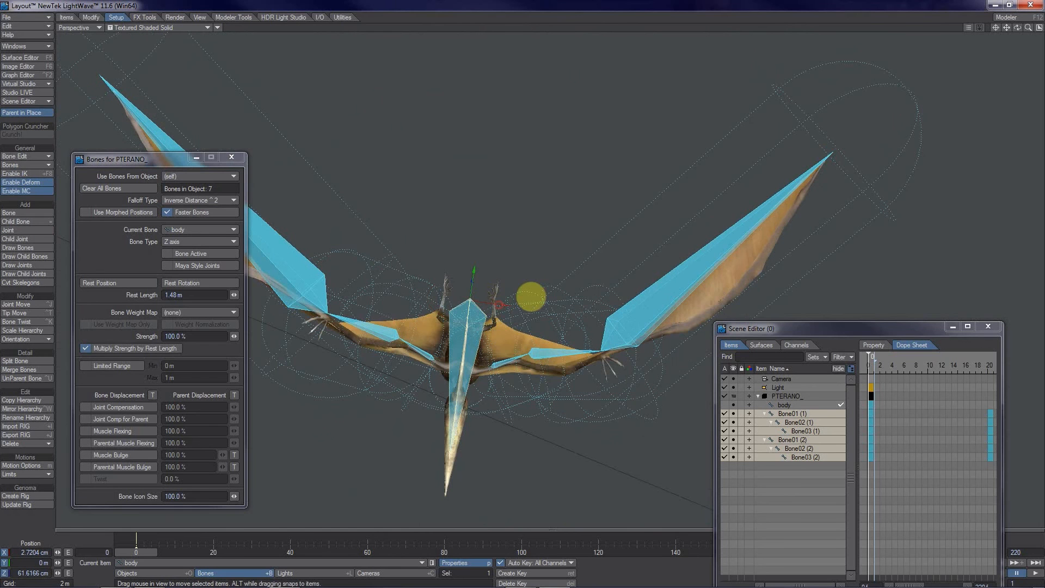
alt+drag(510, 345, 531, 296)
alt+drag(527, 416, 531, 297)
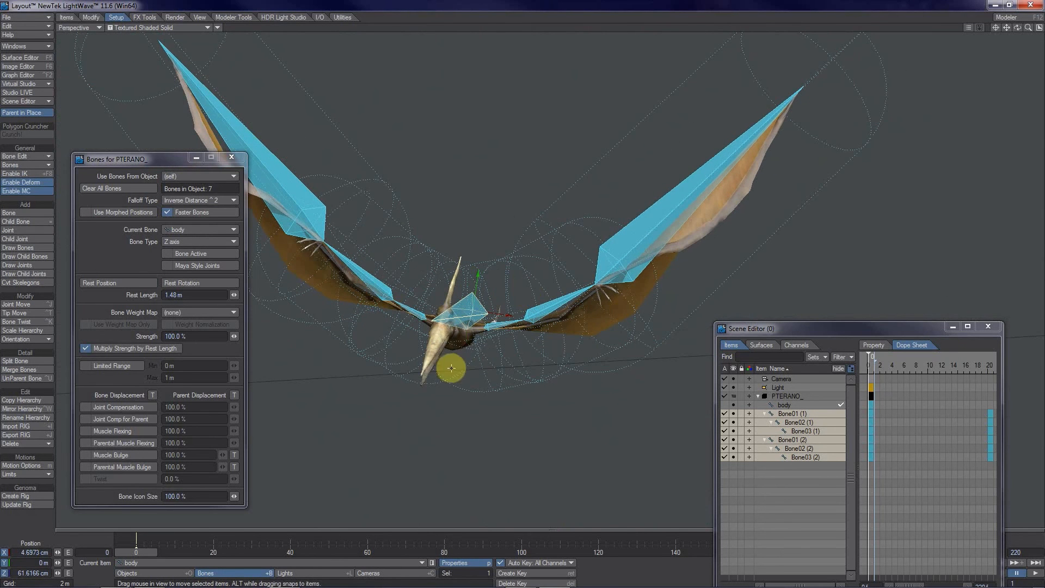
Tilt the body bone to about 173.50° pitch and lower it to about -3.66 cm on Y
key(y)
drag(481, 277, 532, 296)
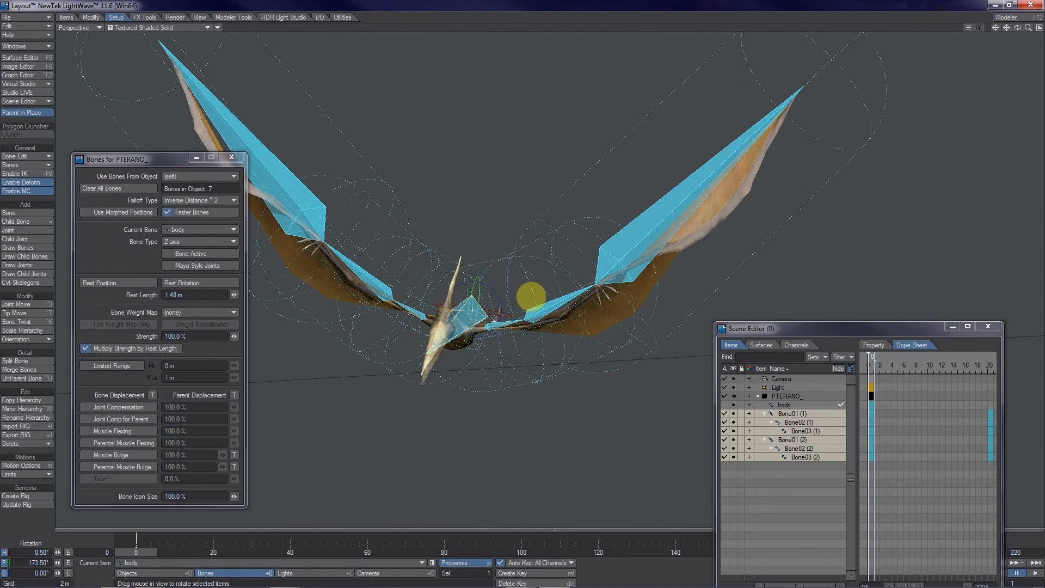
key(h)
drag(475, 286, 531, 297)
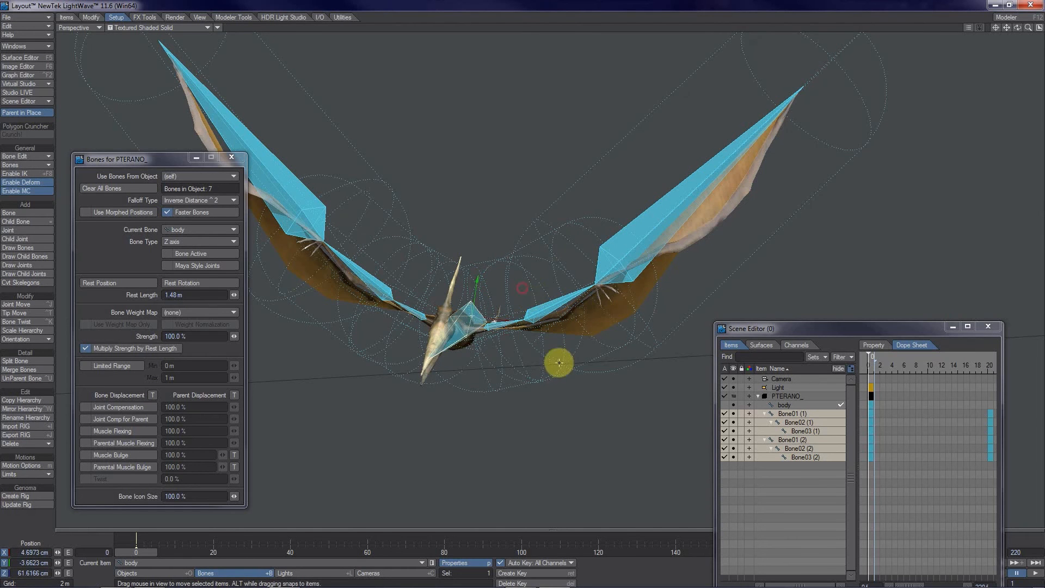
Activate the body bone and limit its range to a maximum of about 18.8 cm around the body and head
mouse_move(558, 362)
alt+mouse_down()
mouse_move(531, 297)
mouse_move(541, 351)
alt+mouse_up()
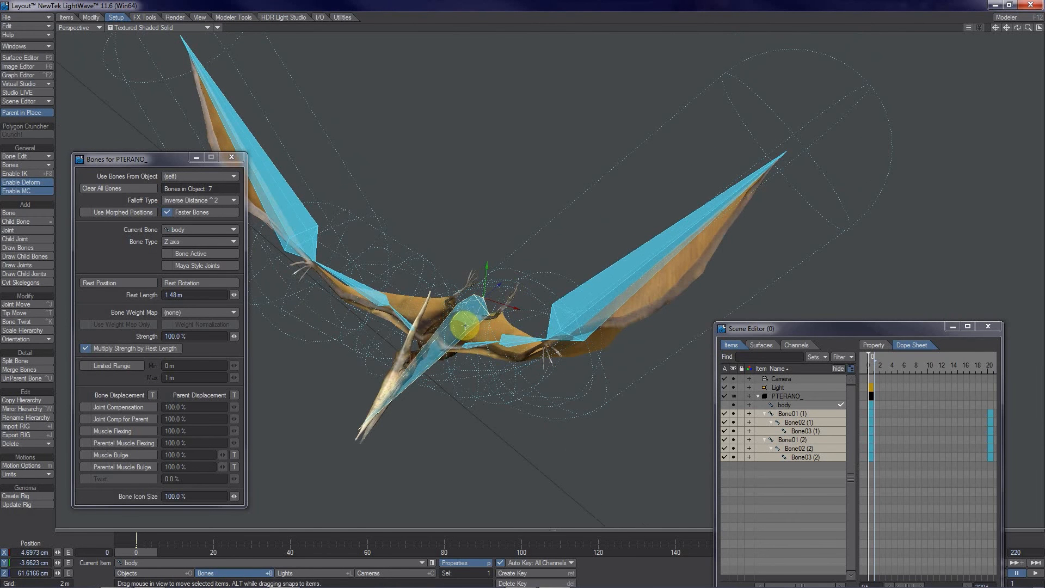
key(ctrl+r)
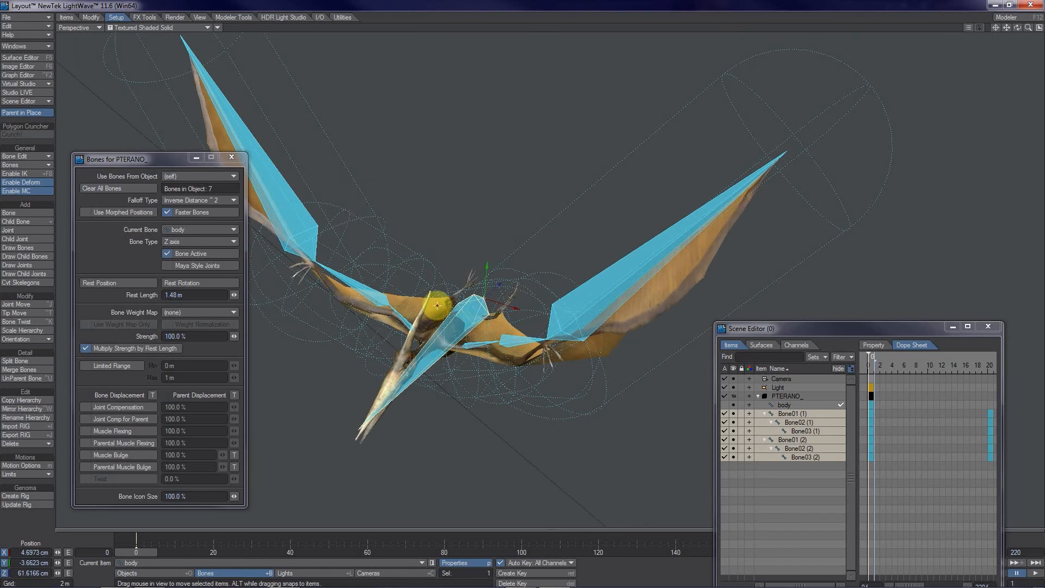
alt+drag(522, 287, 473, 429)
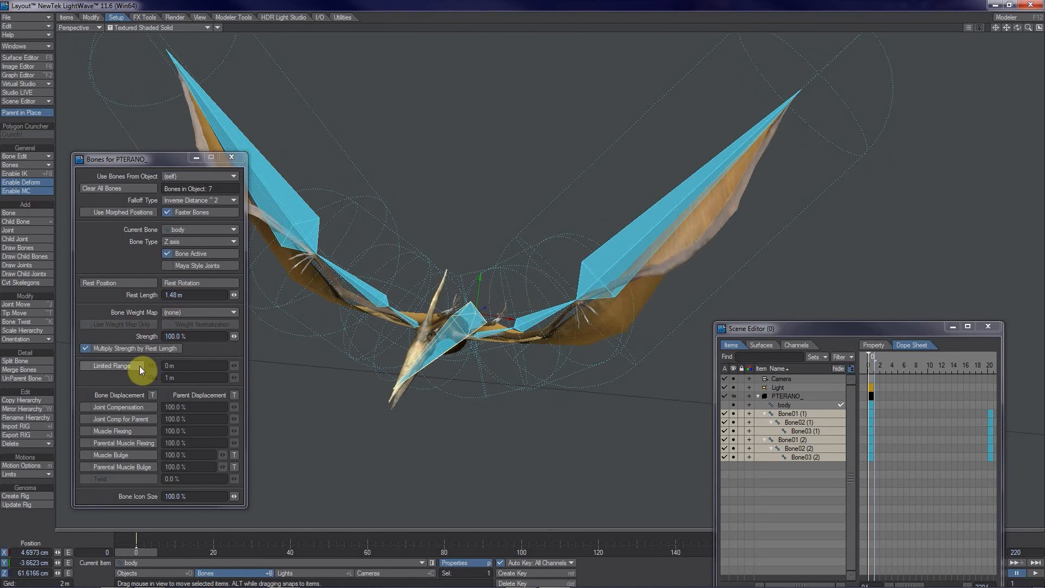
click(96, 367)
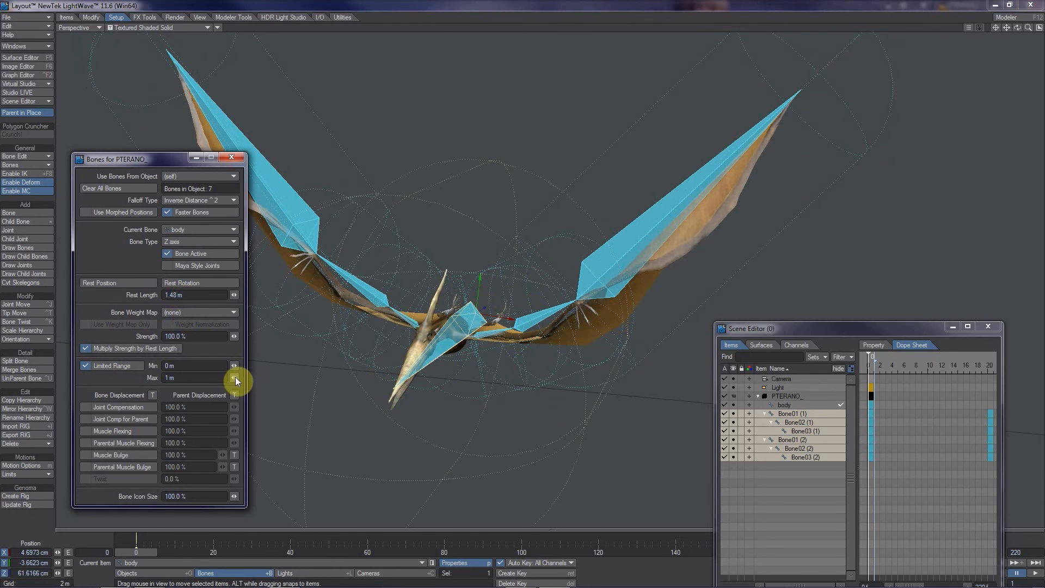
drag(235, 377, 90, 176)
mouse_move(620, 260)
alt+mouse_down()
mouse_move(531, 298)
mouse_move(616, 255)
alt+mouse_up()
drag(235, 377, 87, 177)
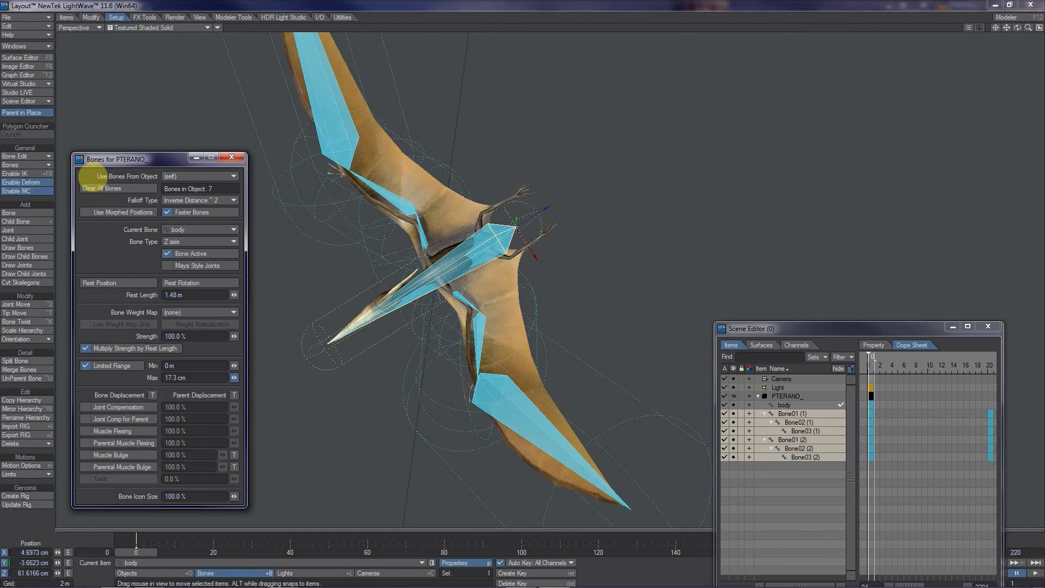
drag(93, 177, 86, 174)
alt+drag(427, 427, 521, 288)
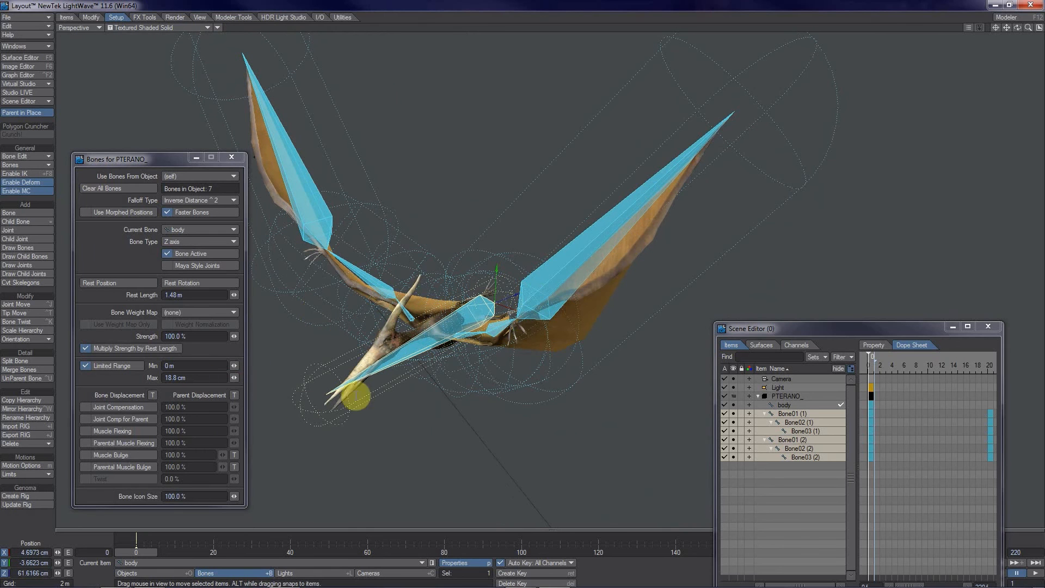
Select all six wing bones and scrub between frames 0 and 20 to examine the deformation with the body bone active
click(771, 416)
click(818, 418)
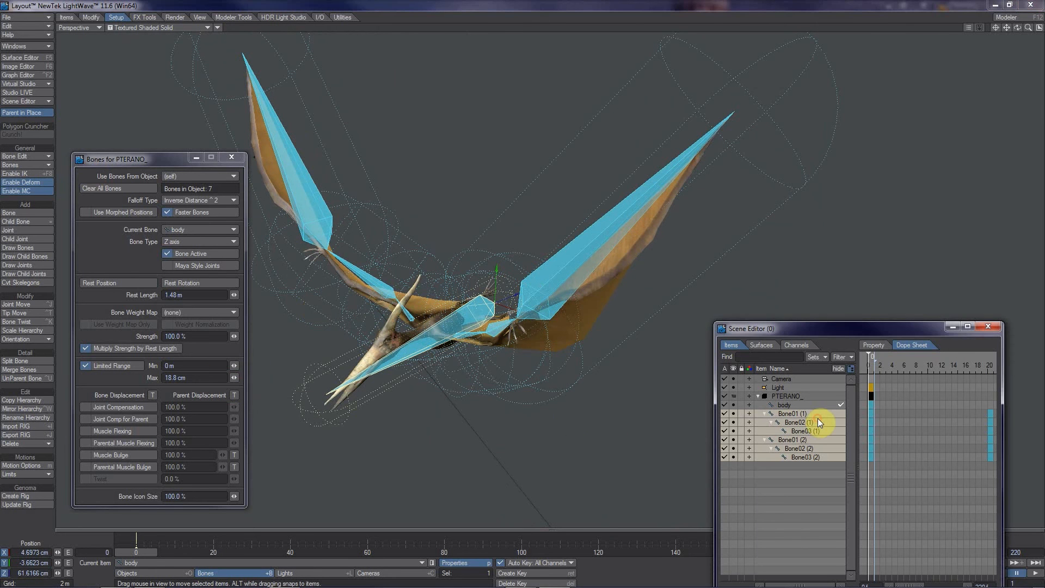
double_click(814, 418)
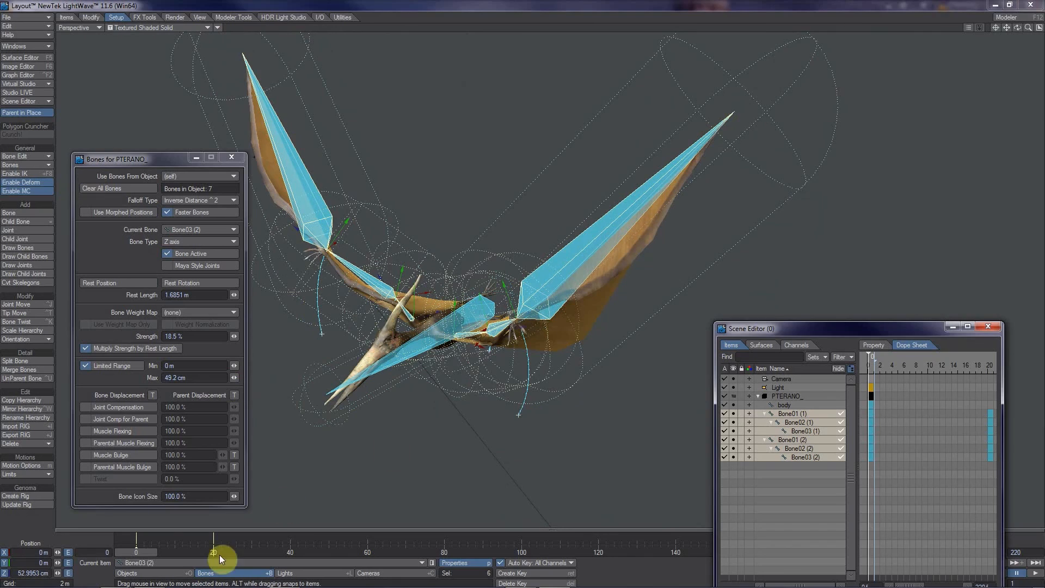
drag(131, 550, 183, 552)
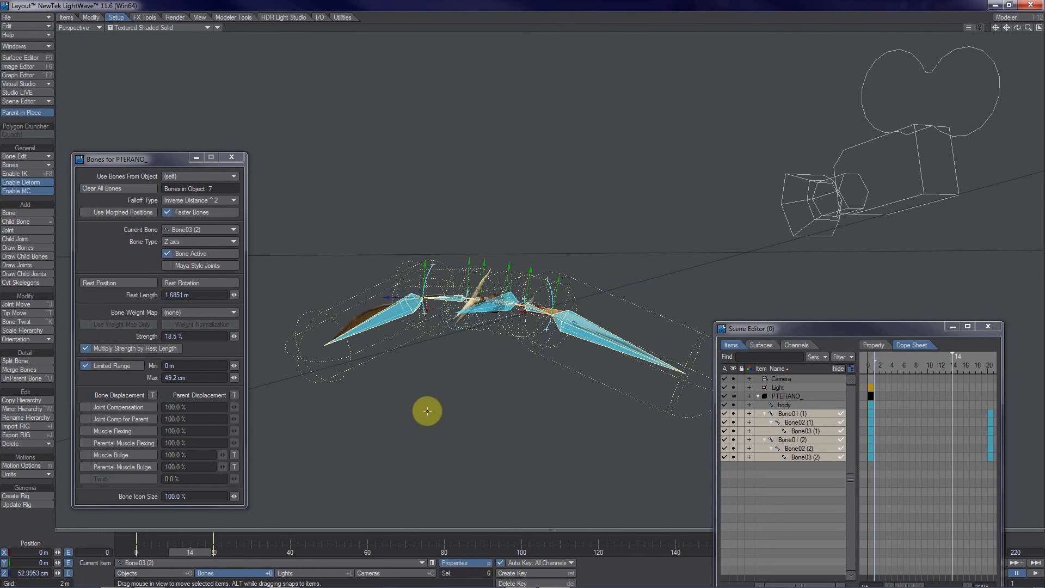
scroll(427, 411, up, 5)
alt+drag(471, 389, 530, 297)
drag(194, 550, 194, 550)
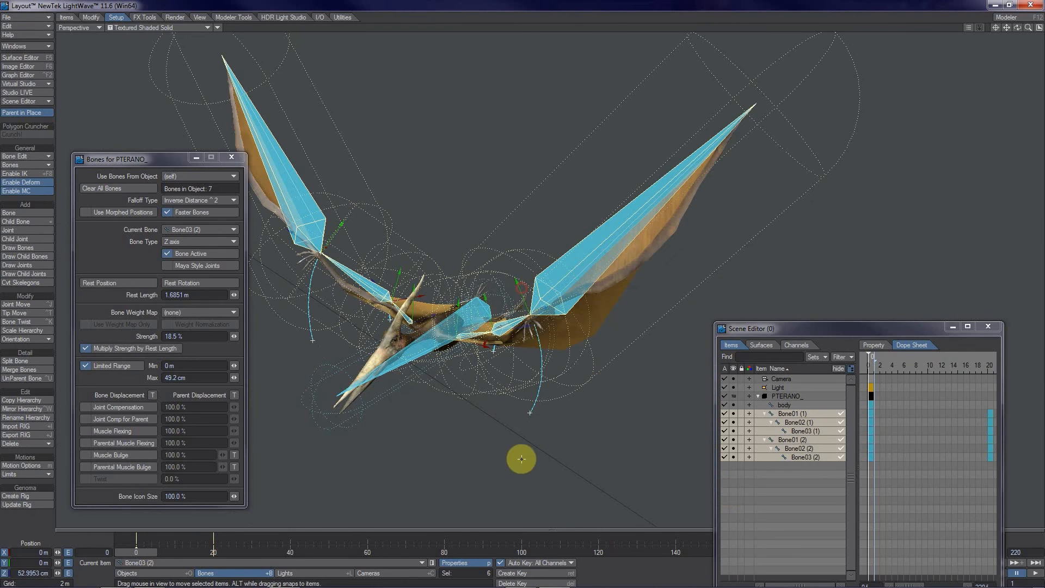
Remove the body bone from the scene
click(792, 405)
right_click(795, 406)
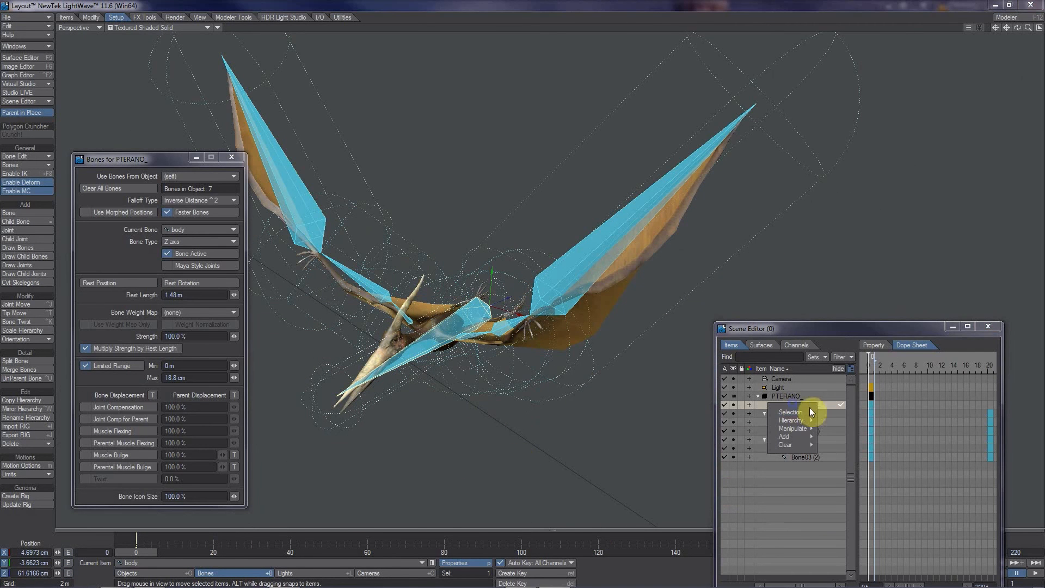
mouse_move(787, 449)
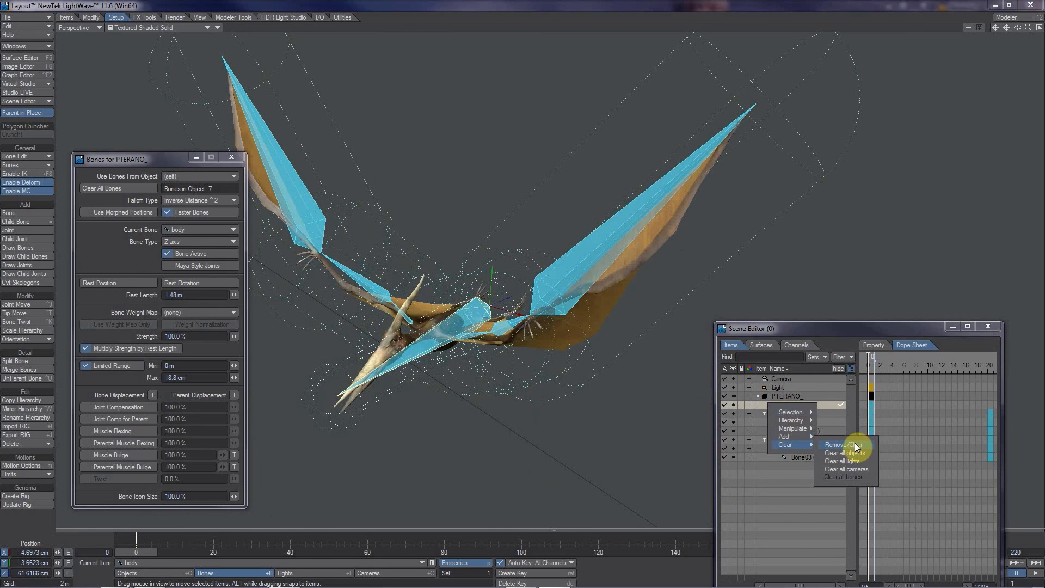
click(851, 444)
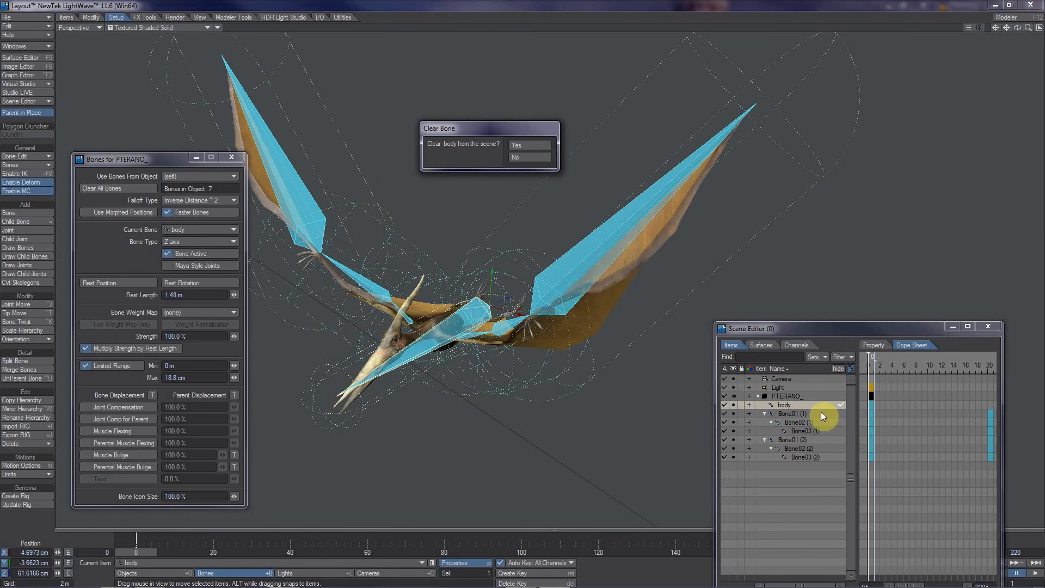
click(532, 144)
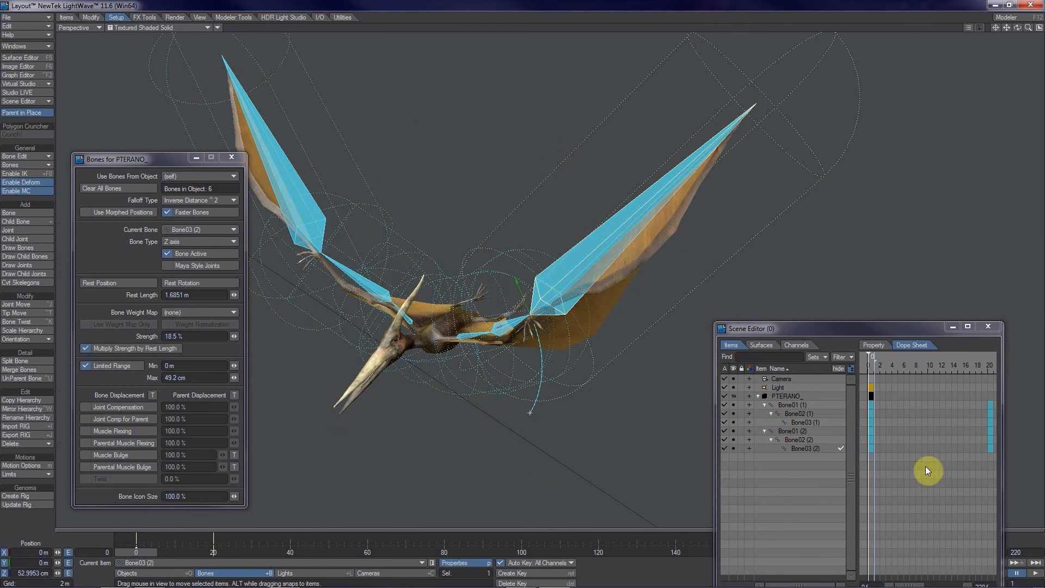
Open a second Scene / Dope Editor window beside the existing one, and close both windows
drag(829, 326, 844, 214)
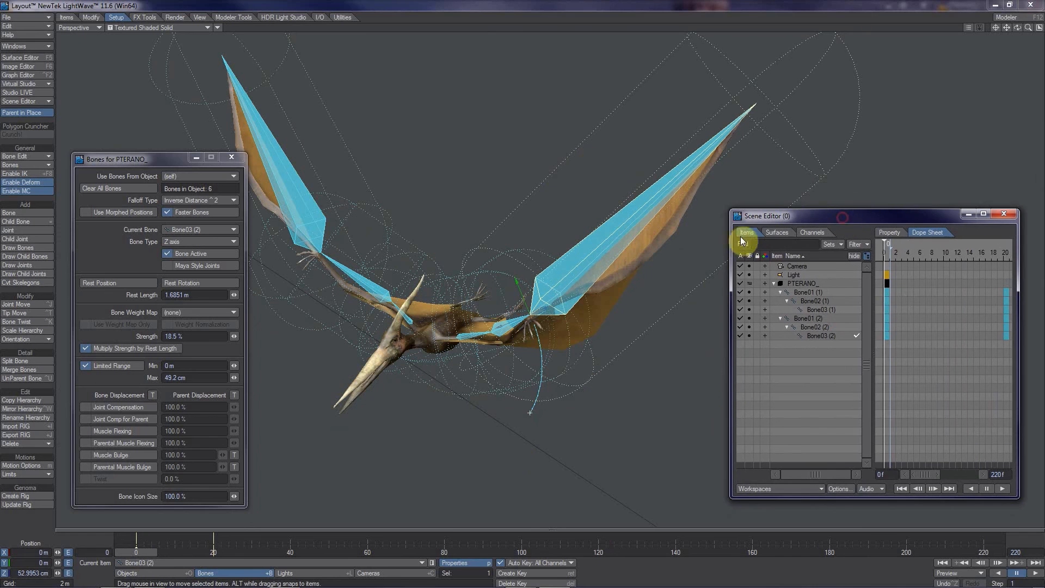
click(29, 101)
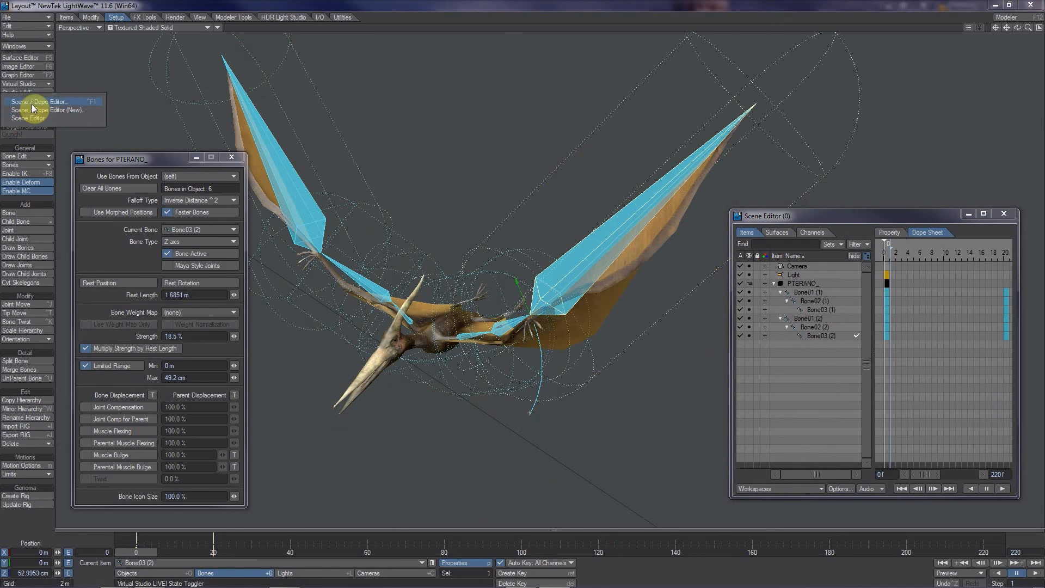
click(41, 111)
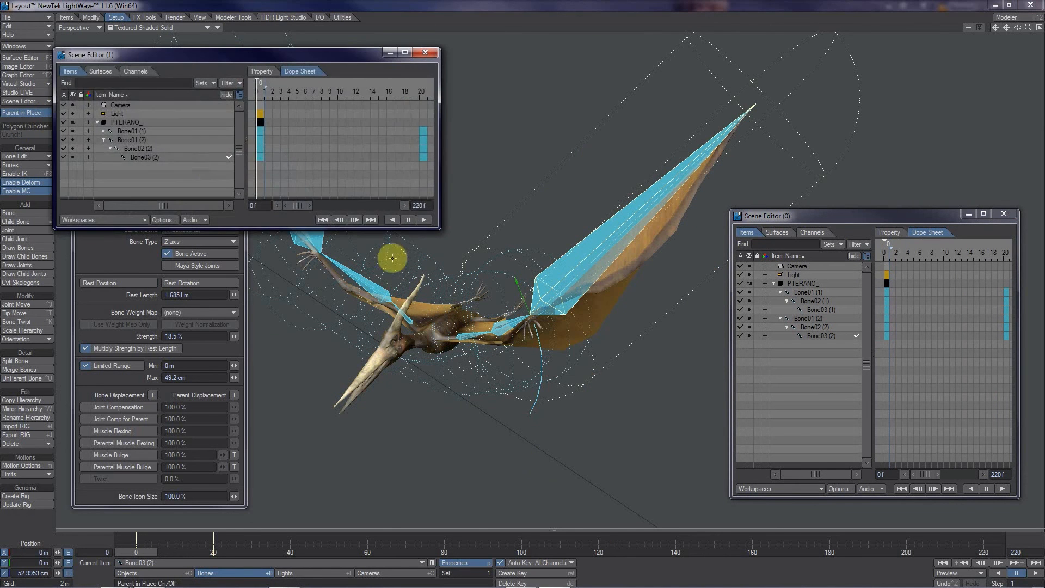
drag(177, 59, 492, 221)
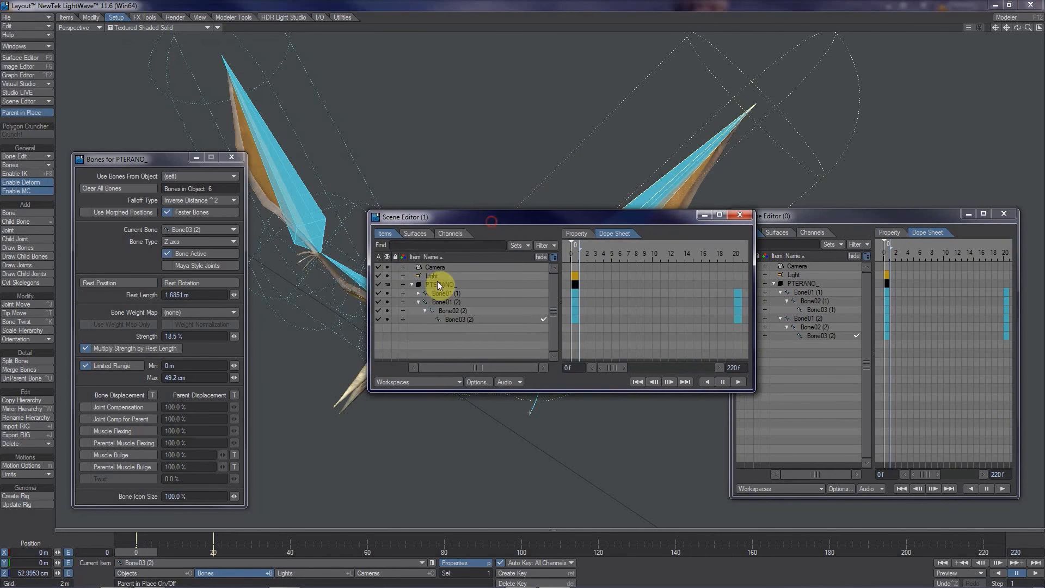
click(1007, 215)
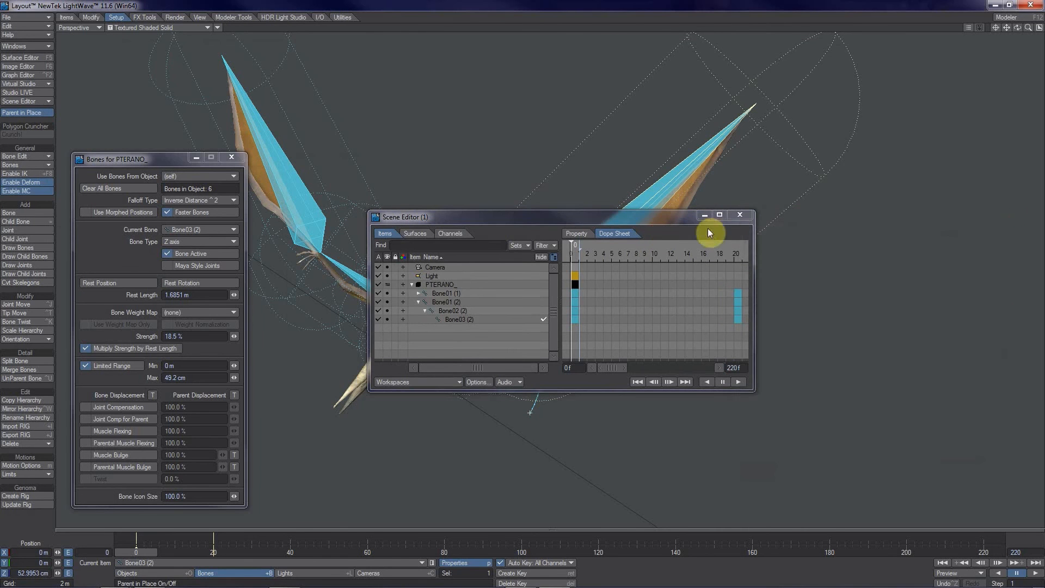
click(739, 215)
View the bone hierarchy in the classic Scene Editor and close it
click(21, 100)
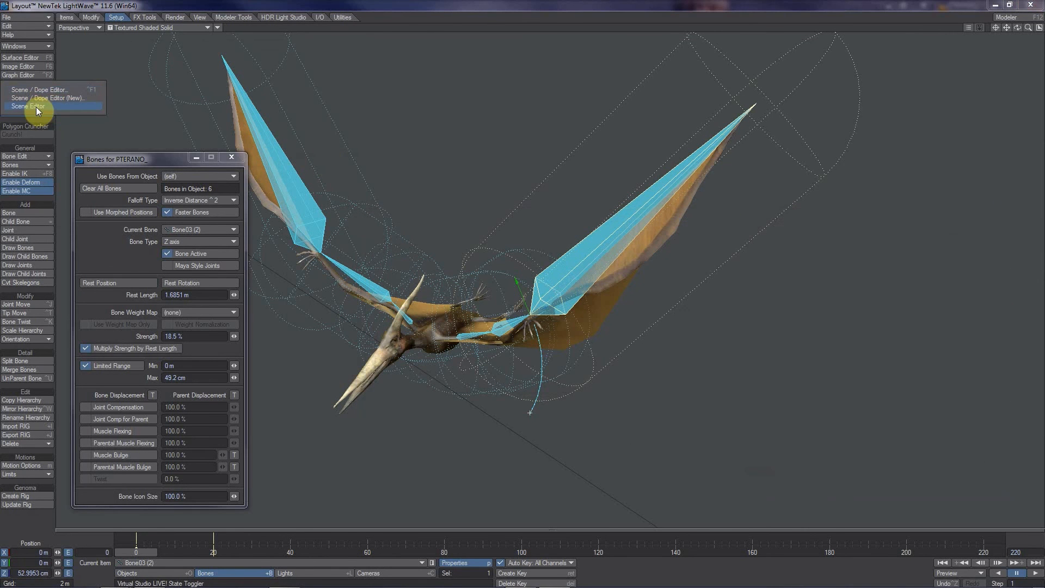
click(36, 107)
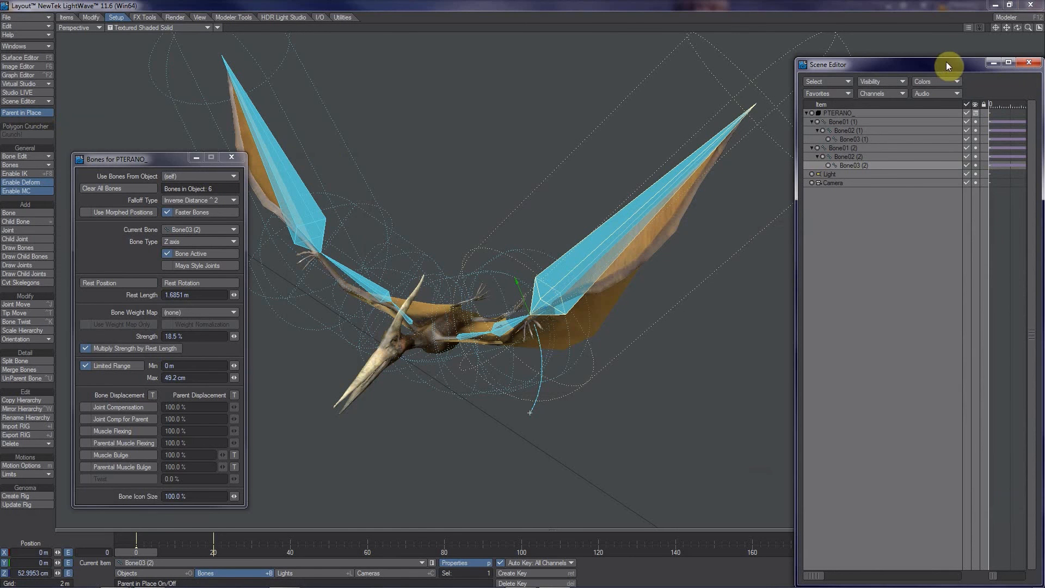
click(1029, 62)
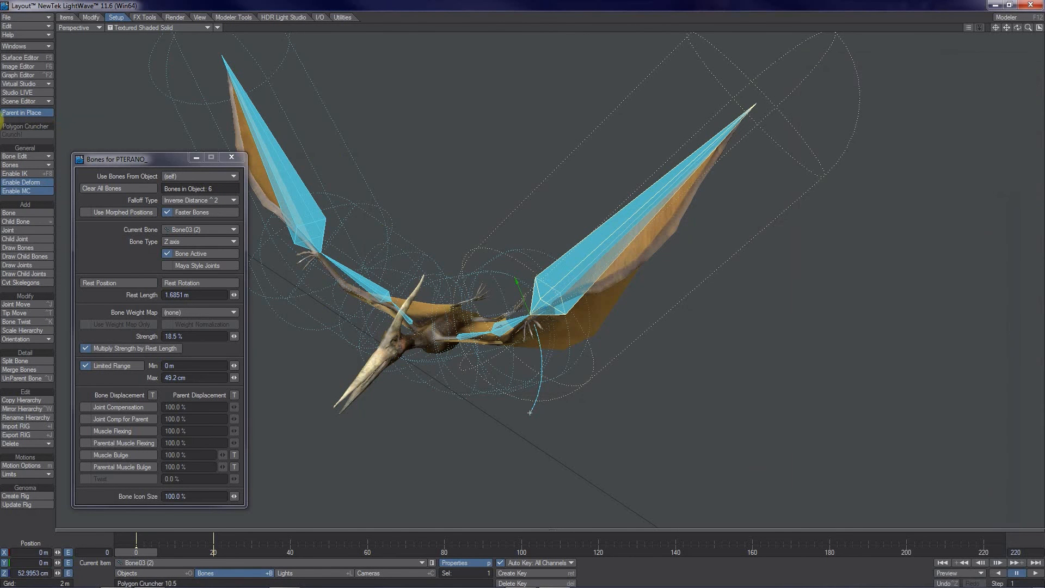
Reopen the Scene / Dope Editor and close the duplicate Scene Editor (1) window
click(37, 100)
click(69, 92)
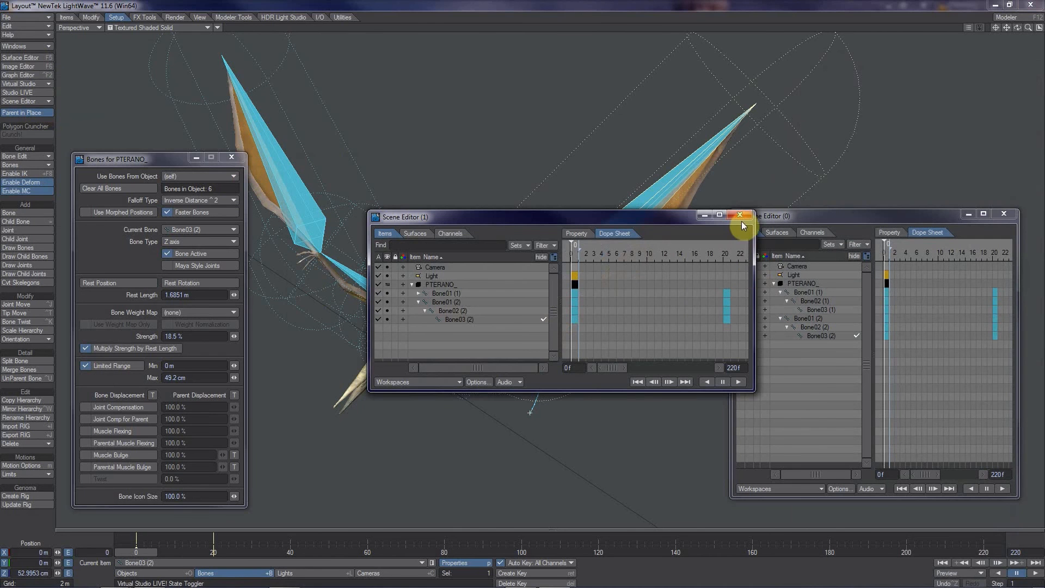
click(740, 215)
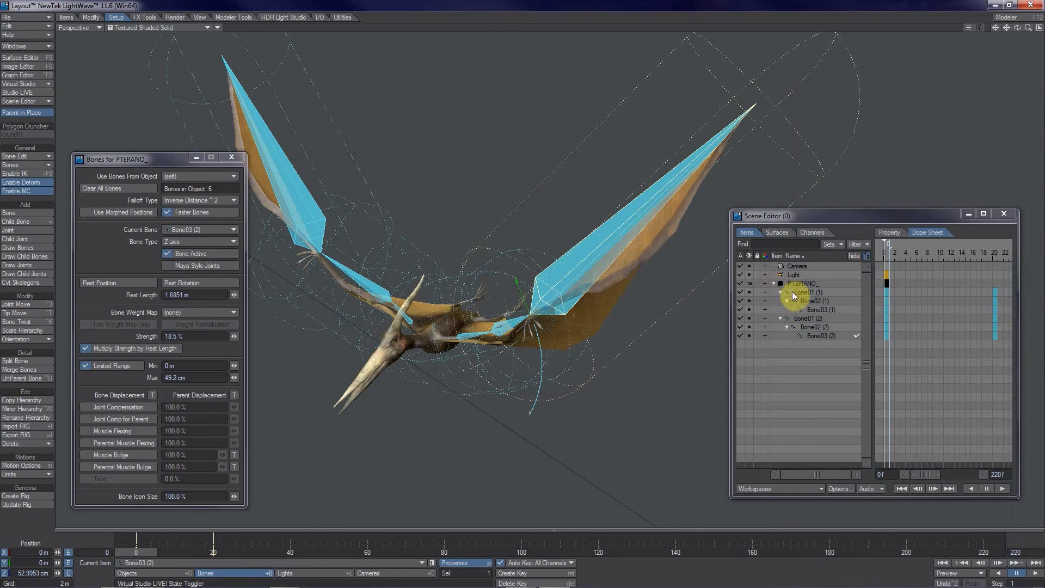
Select all bones of both wings and scrub the timeline to examine the flap without the body bone
click(800, 293)
shift+click(816, 335)
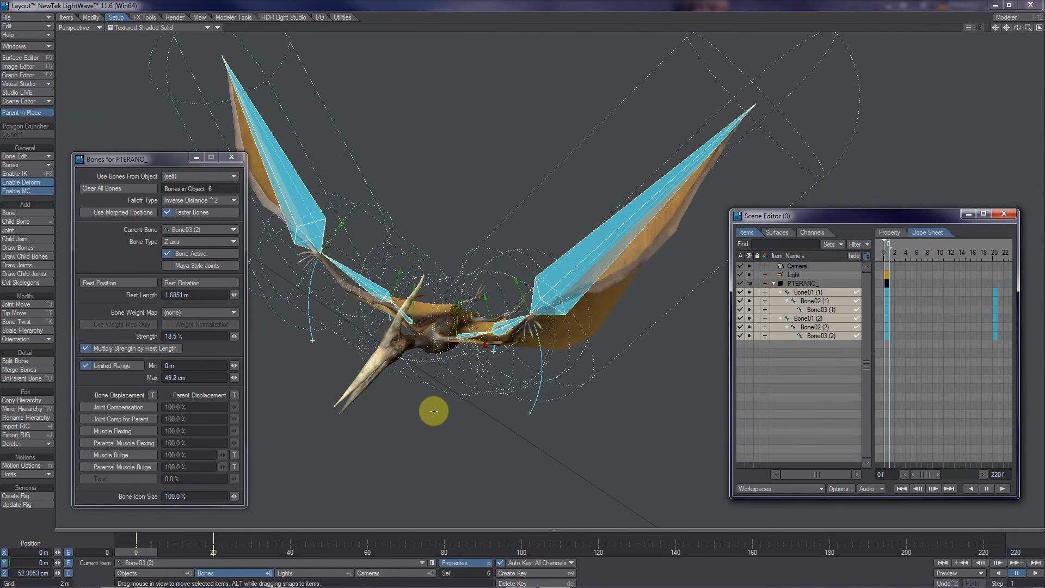
drag(137, 554, 241, 553)
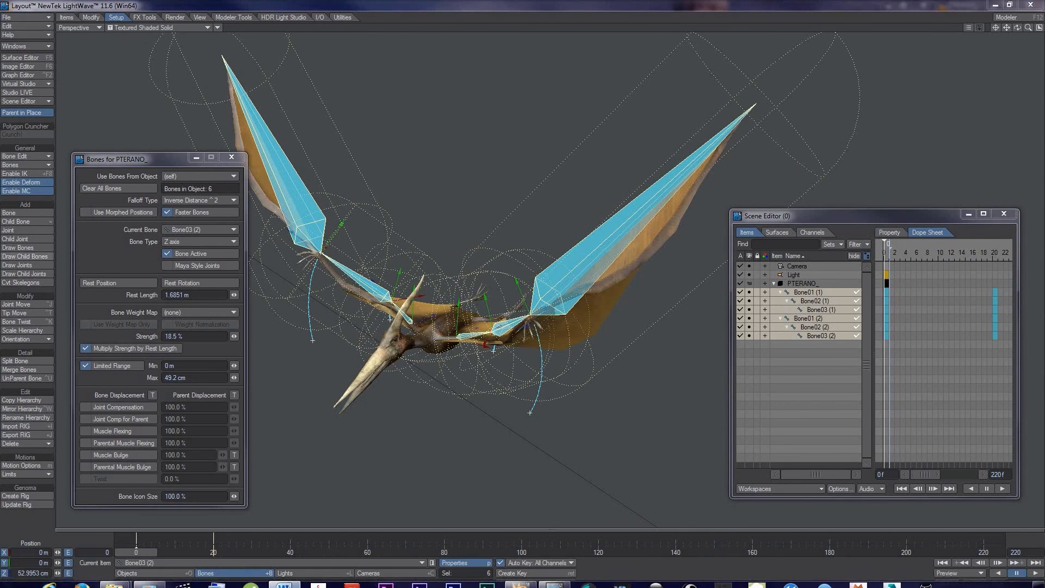
Switch to the Microsoft Word tutorial outline to review the lesson list, and return to LightWave Layout
drag(0, 62, 849, 55)
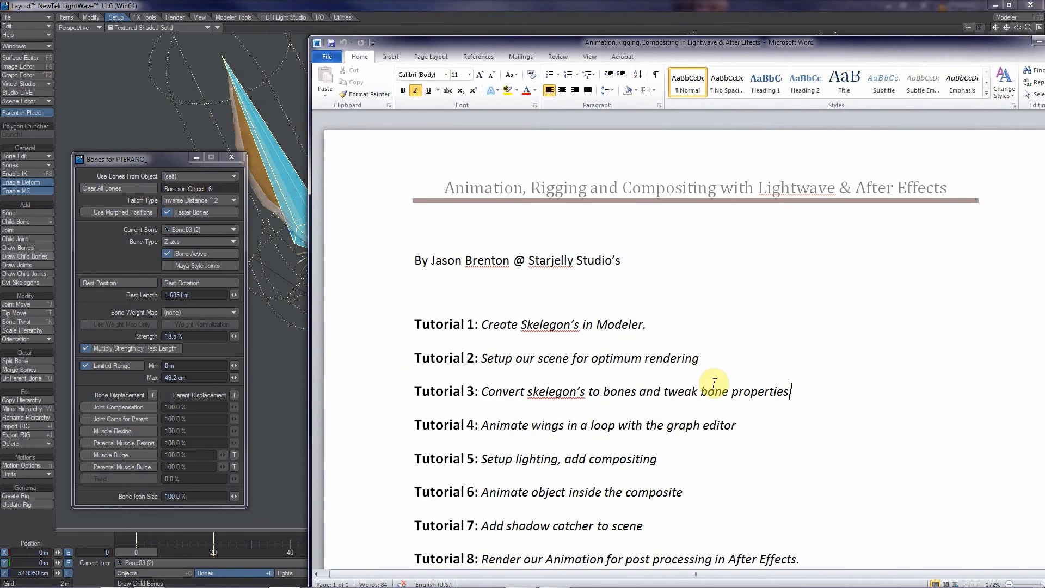
drag(994, 44, 0, 66)
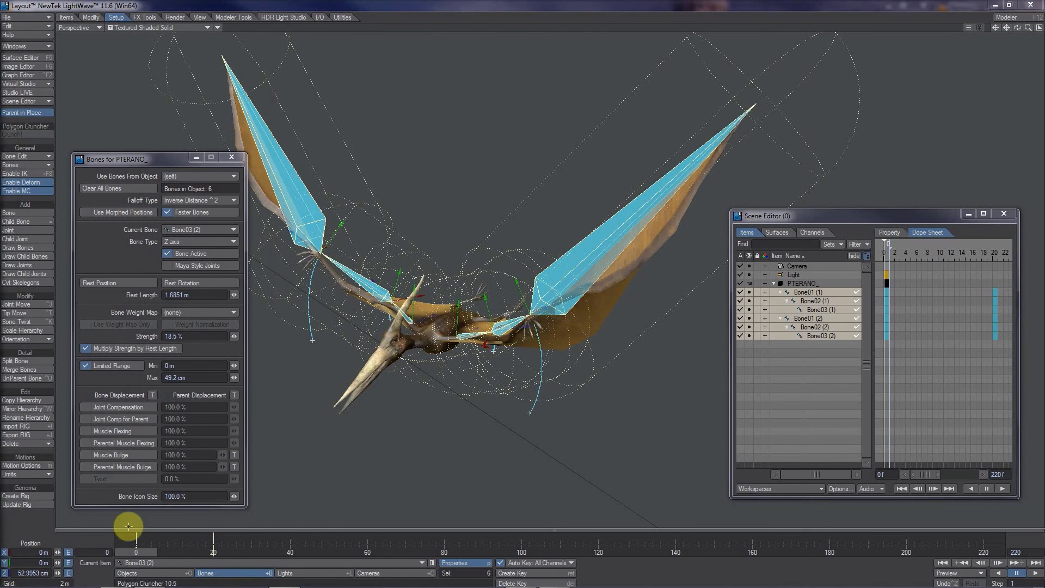
Play through the wing flap frame by frame from frame 0 to about frame 19, and return to frame 0
click(131, 556)
key(Right)
key(Right)
key(Right)
key(Right)
key(Right)
key(Right)
key(Right)
key(Right)
key(Right)
key(Right)
key(Right)
key(Right)
key(Right)
key(Right)
key(Right)
key(Right)
key(Right)
key(Right)
key(Right)
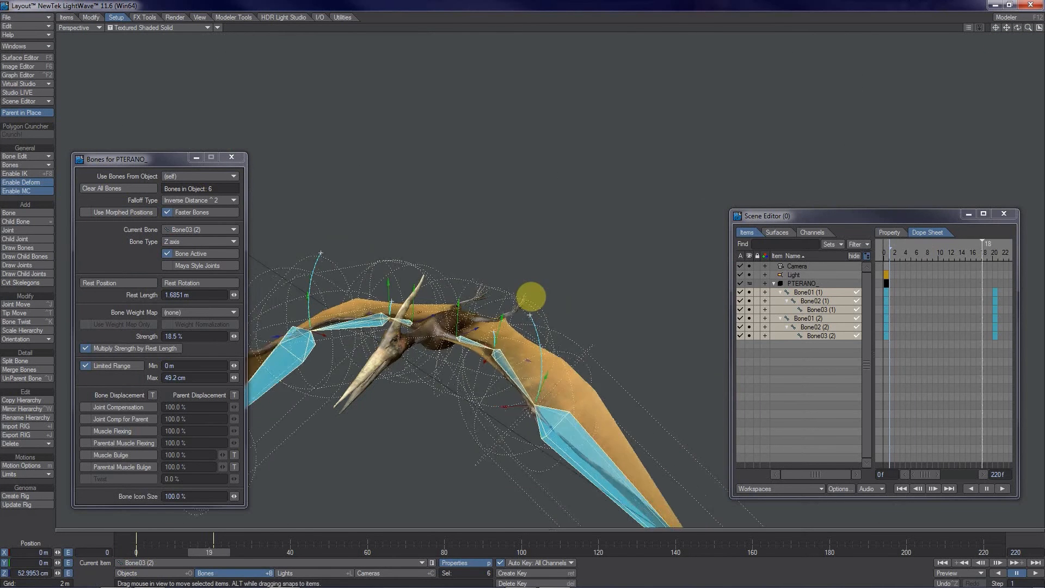
click(132, 553)
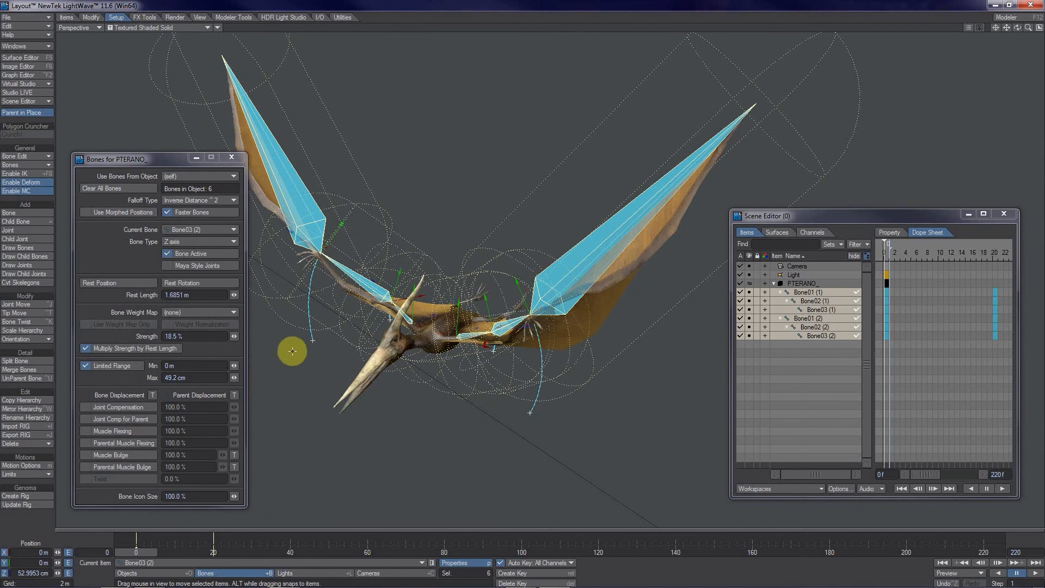
Clear the bone properties window away from the viewport, keeping the Scene Editor open
drag(164, 161, 0, 213)
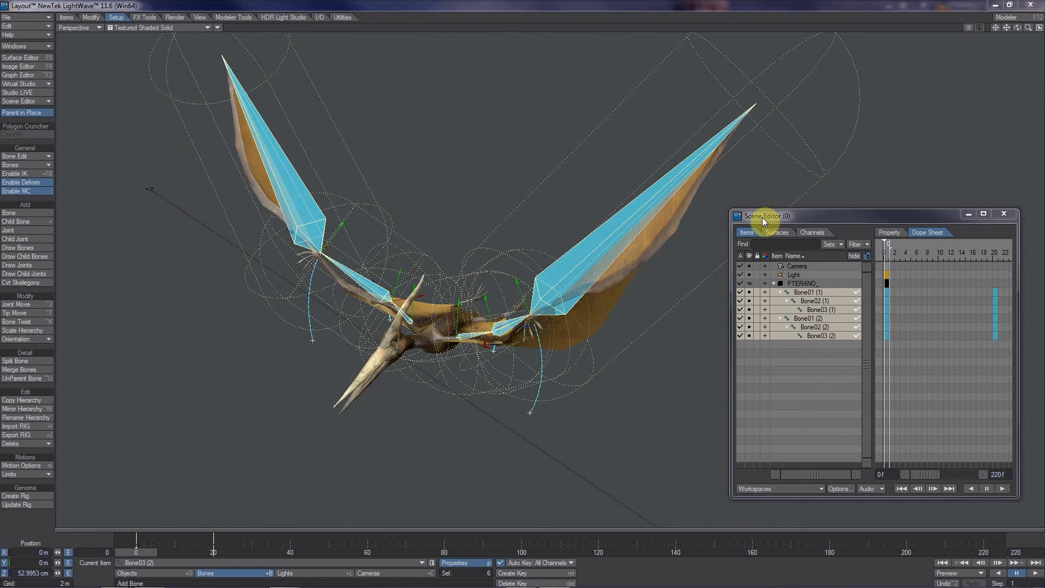
click(29, 97)
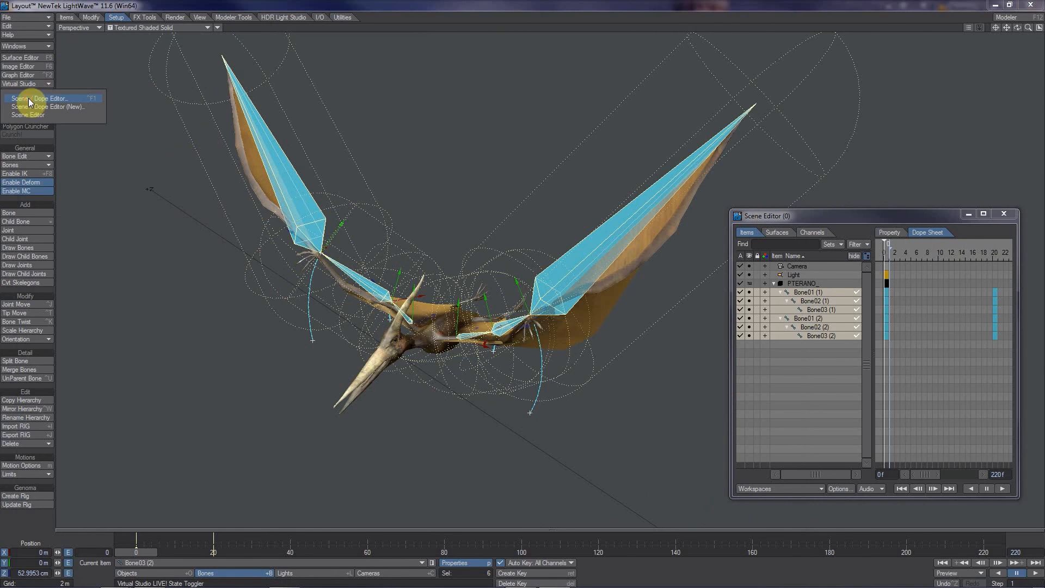
click(821, 216)
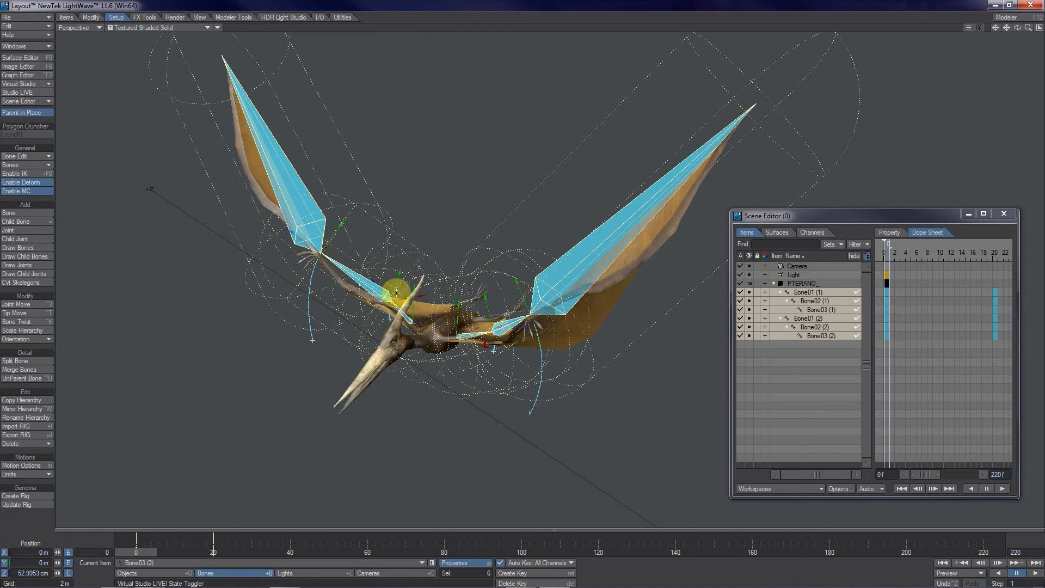
Try lowering both wings by rotating all selected bones together in pitch, and undo the rotation
key(y)
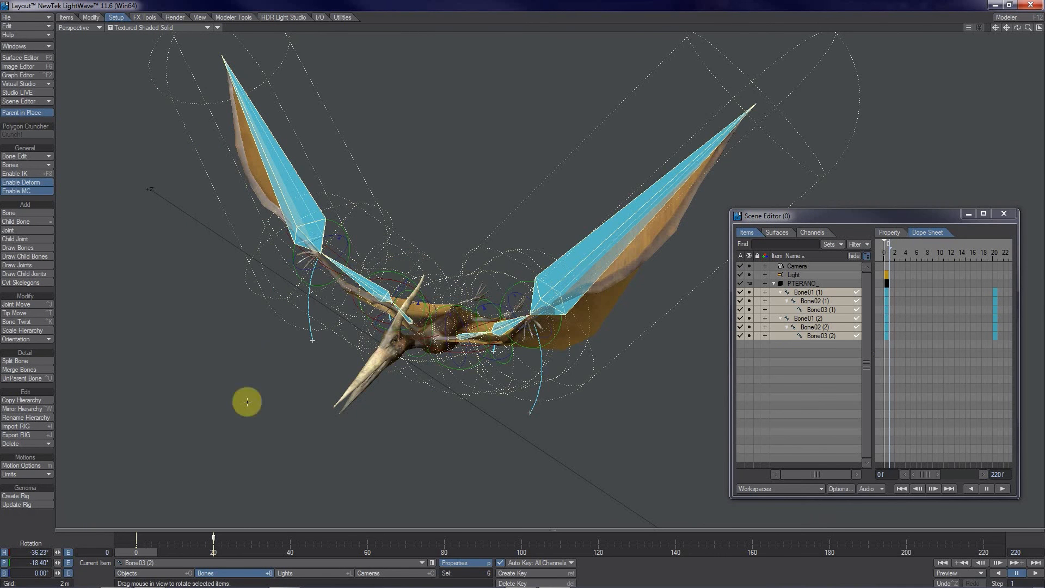
drag(57, 563, 530, 297)
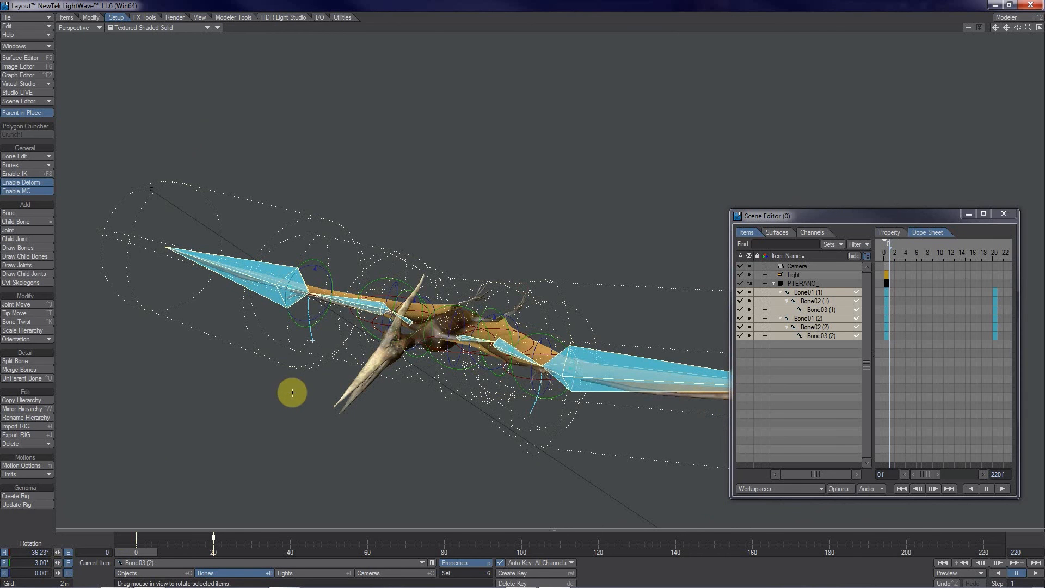
key(ctrl+z)
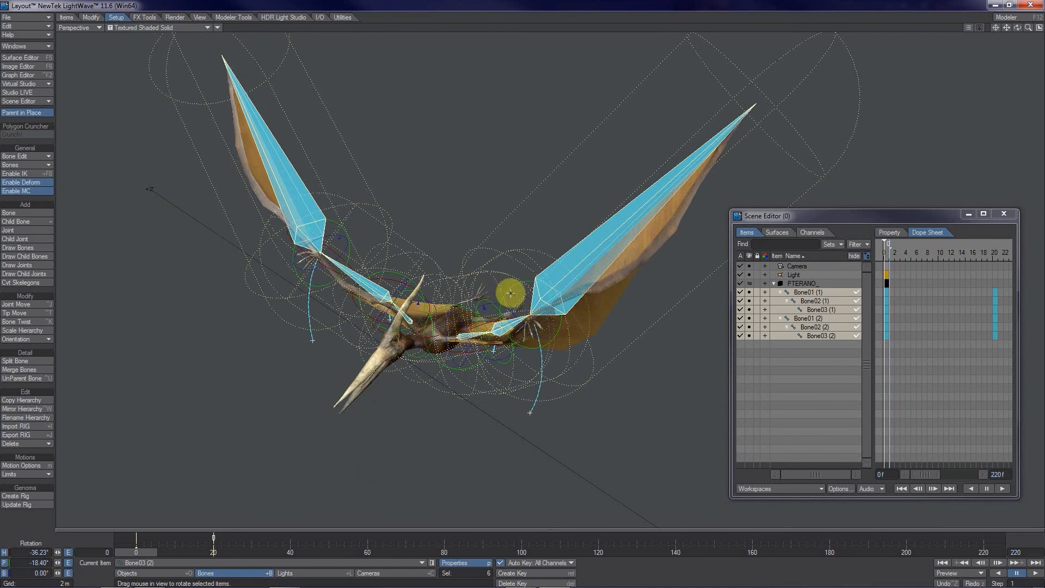
Open the bone properties for the selected wing bones and place the window clear of the pterodactyl and the timeline
key(p)
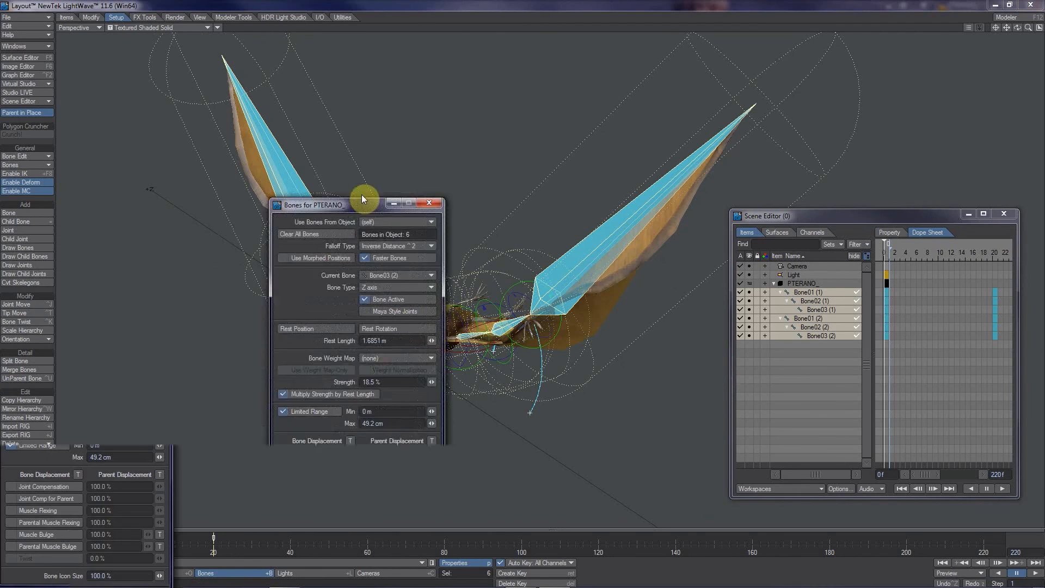
drag(361, 196, 146, 204)
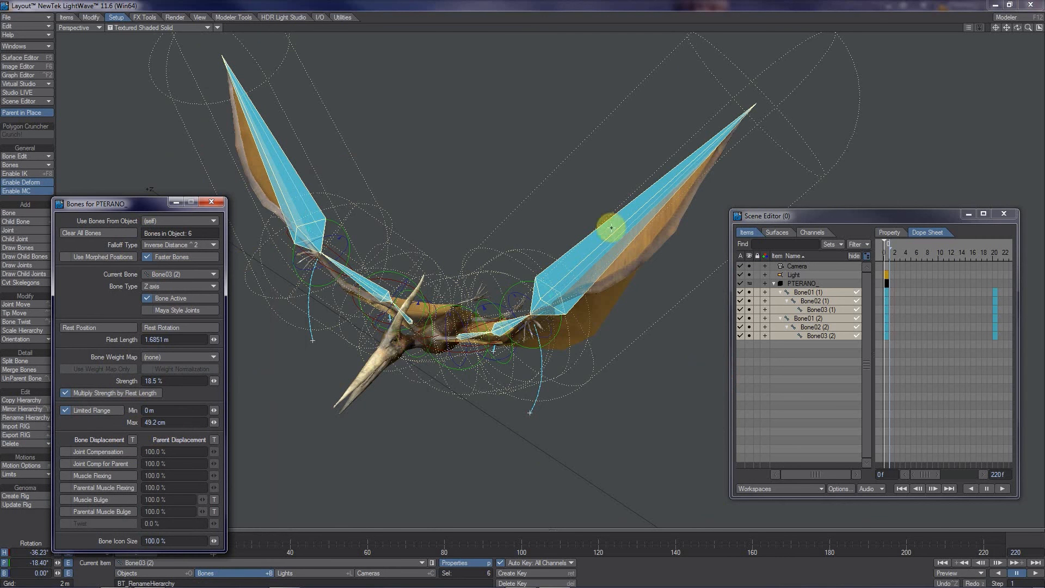
alt+drag(499, 409, 533, 297)
alt+drag(446, 425, 529, 299)
alt+drag(591, 439, 528, 299)
alt+drag(604, 382, 512, 366)
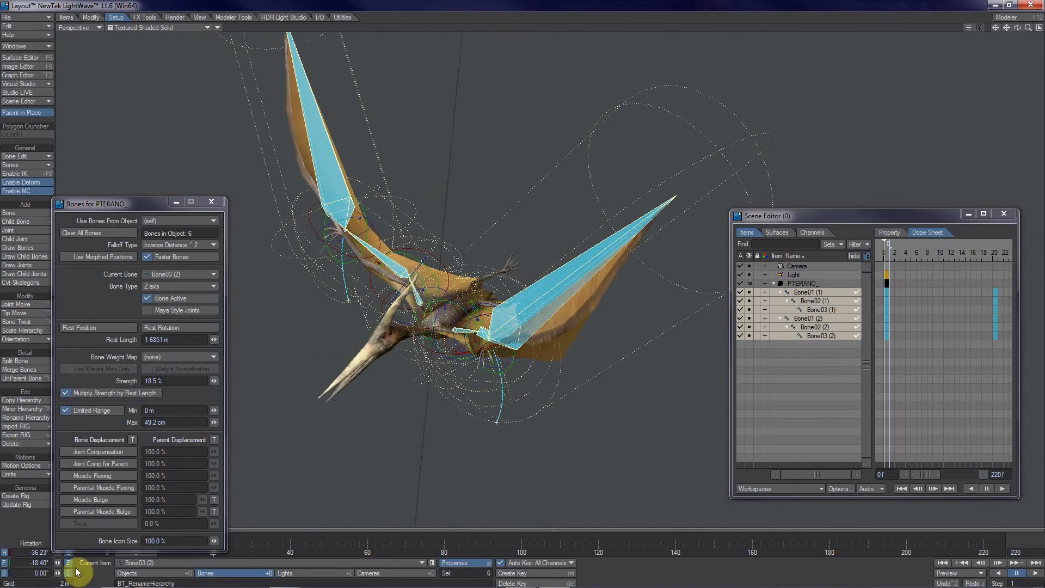
drag(143, 203, 161, 110)
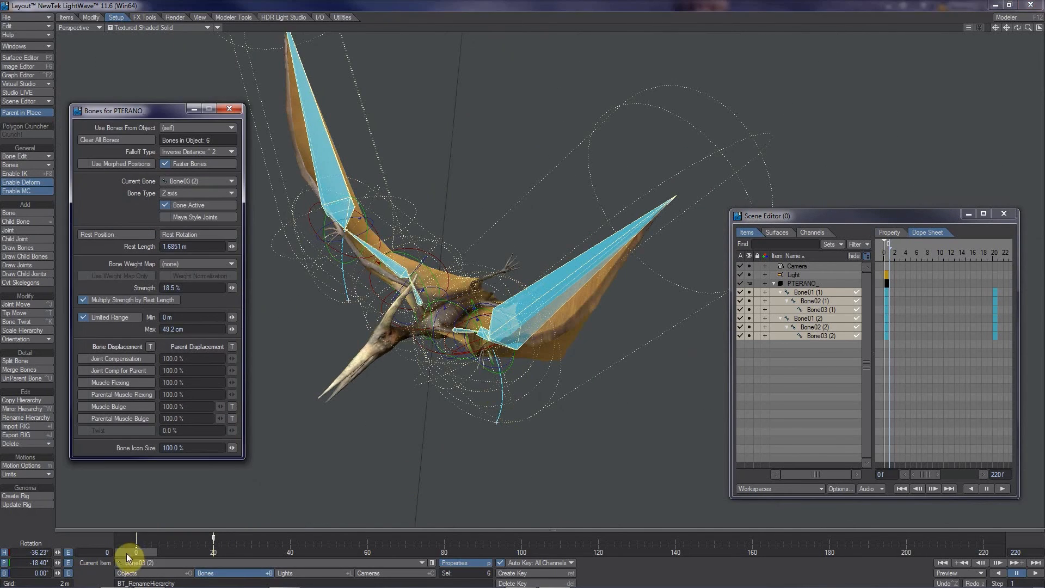
mouse_move(127, 553)
mouse_down()
mouse_move(216, 552)
mouse_move(136, 553)
mouse_up()
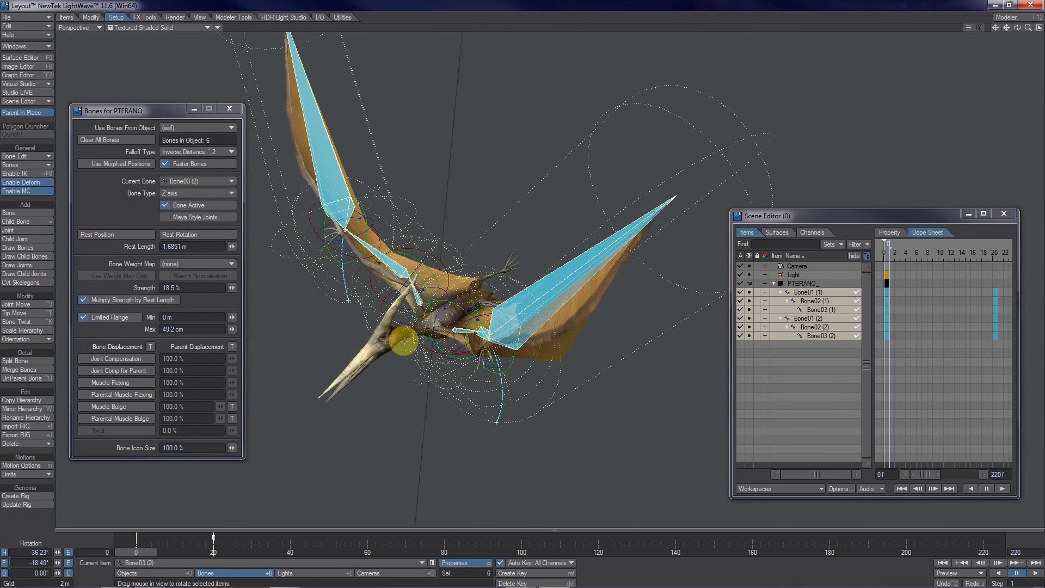